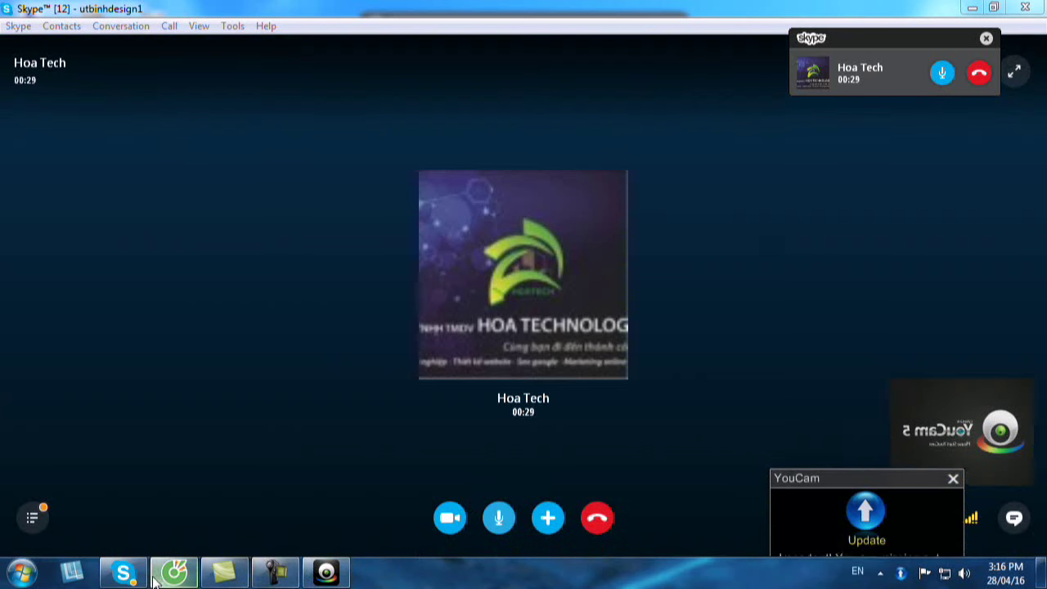
Minimize and restore the Skype call window, then close the Contacts menu unused.
{"action": "left_click", "coordinate": [123, 573]}
{"action": "left_click", "coordinate": [123, 577]}
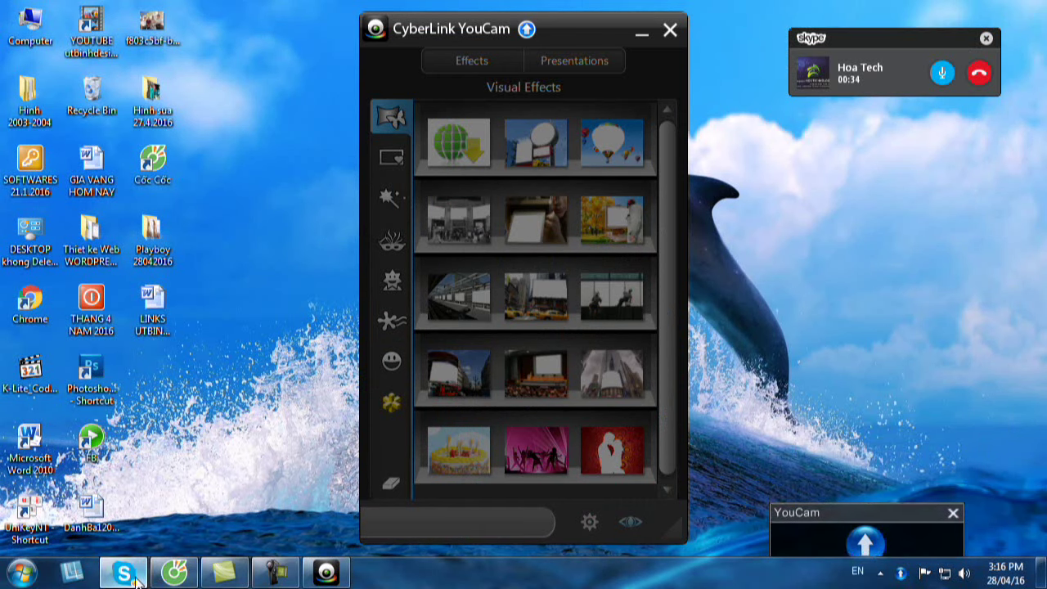
{"action": "left_click", "coordinate": [130, 577]}
{"action": "mouse_move", "coordinate": [66, 73]}
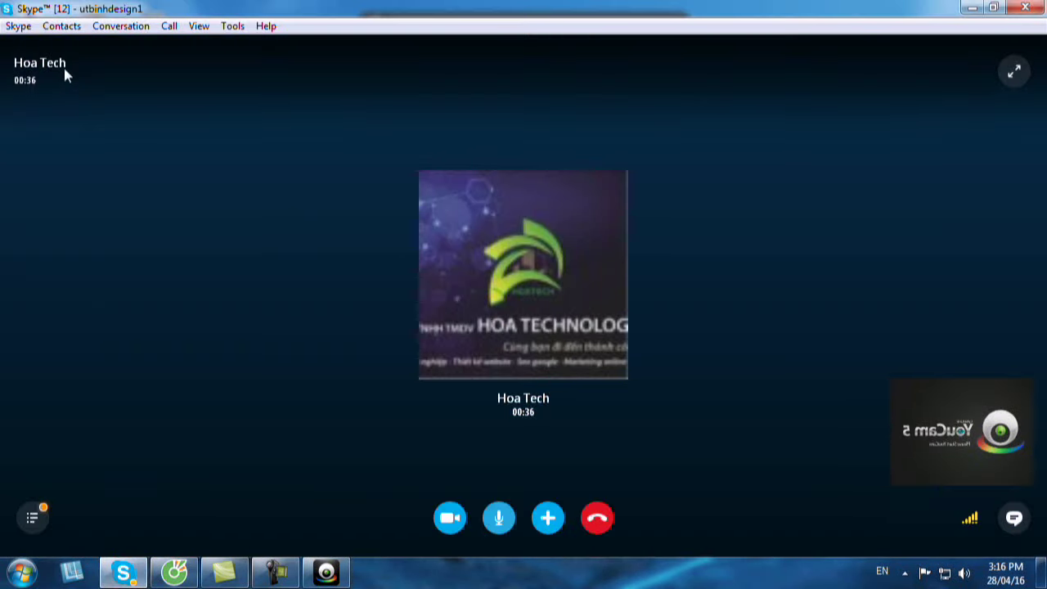
{"action": "left_click", "coordinate": [62, 27]}
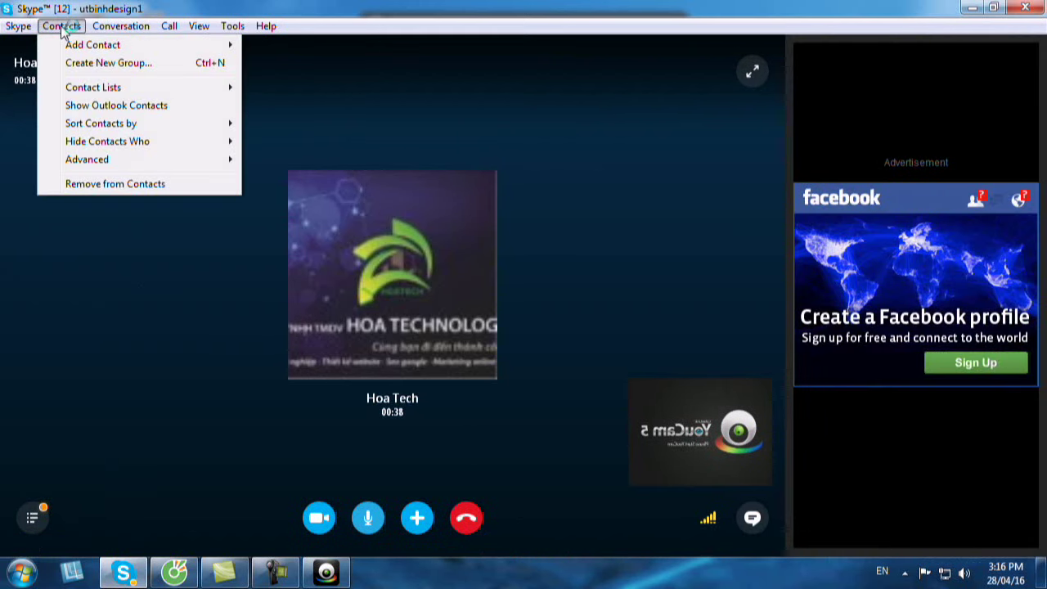
{"action": "left_click", "coordinate": [62, 27]}
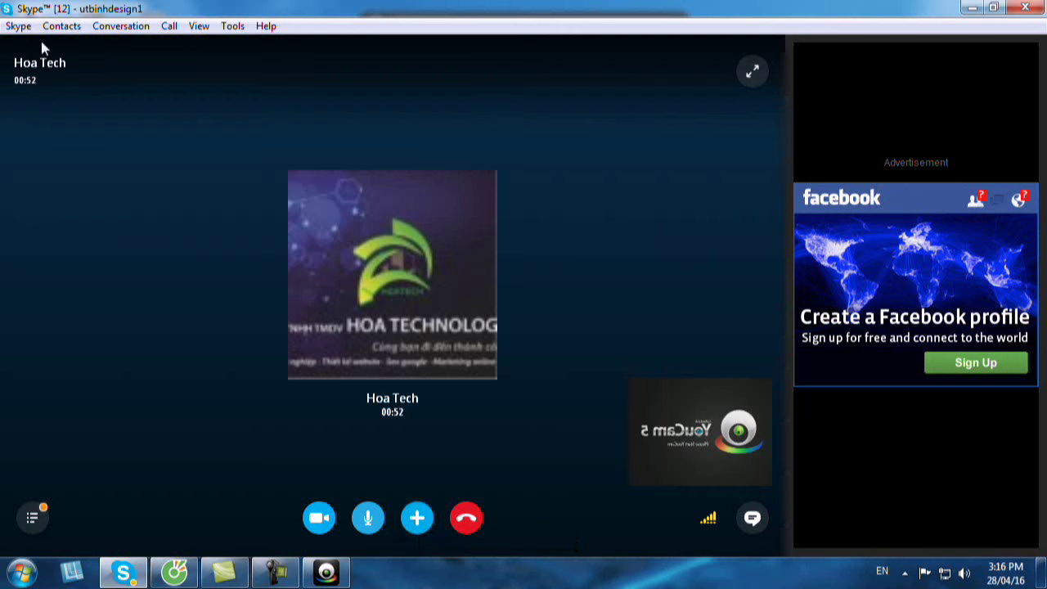
Browse the Skype menu's Online Status and Profile submenus, then show the Call menu.
{"action": "left_click", "coordinate": [18, 26]}
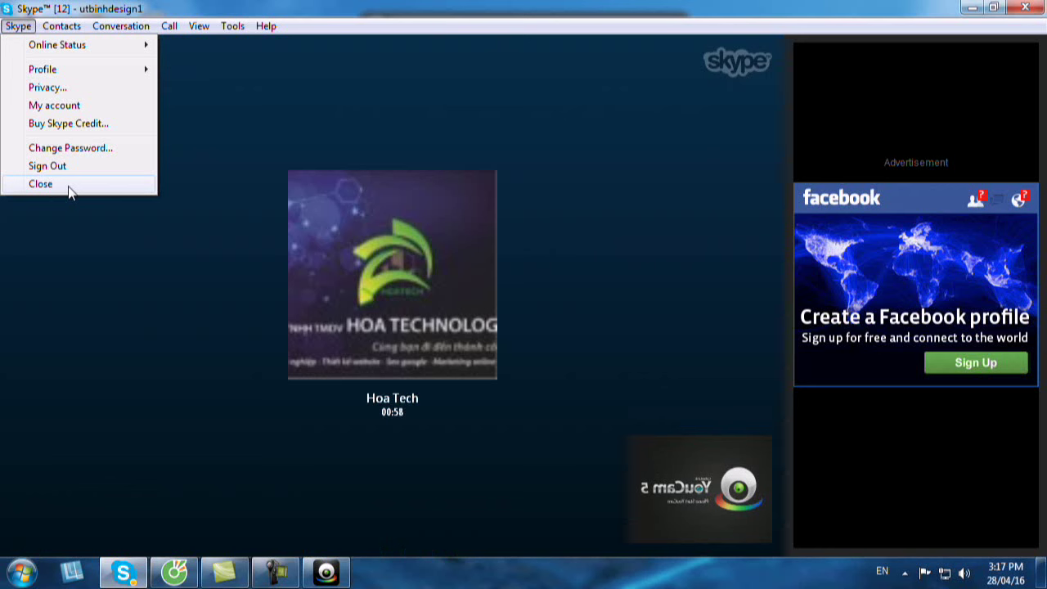
{"action": "mouse_move", "coordinate": [69, 46]}
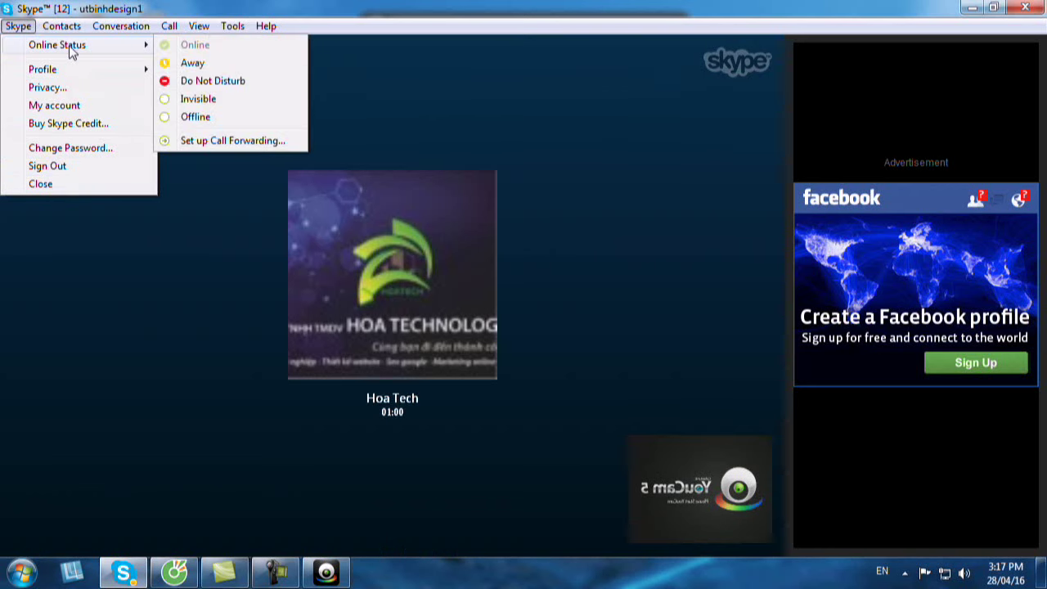
{"action": "mouse_move", "coordinate": [64, 68]}
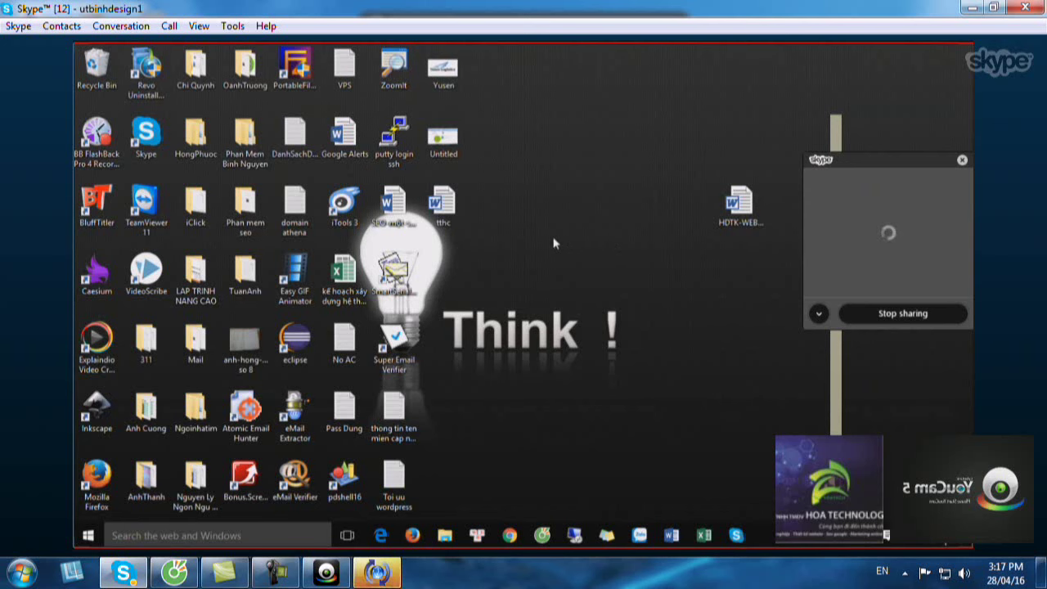
{"action": "mouse_move", "coordinate": [433, 147]}
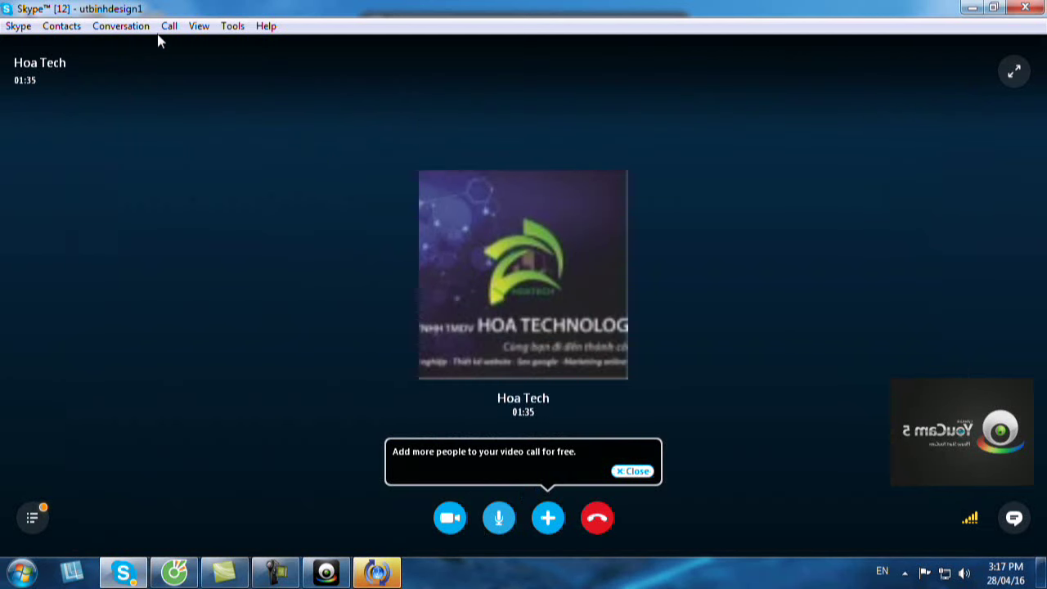
{"action": "left_click", "coordinate": [168, 26]}
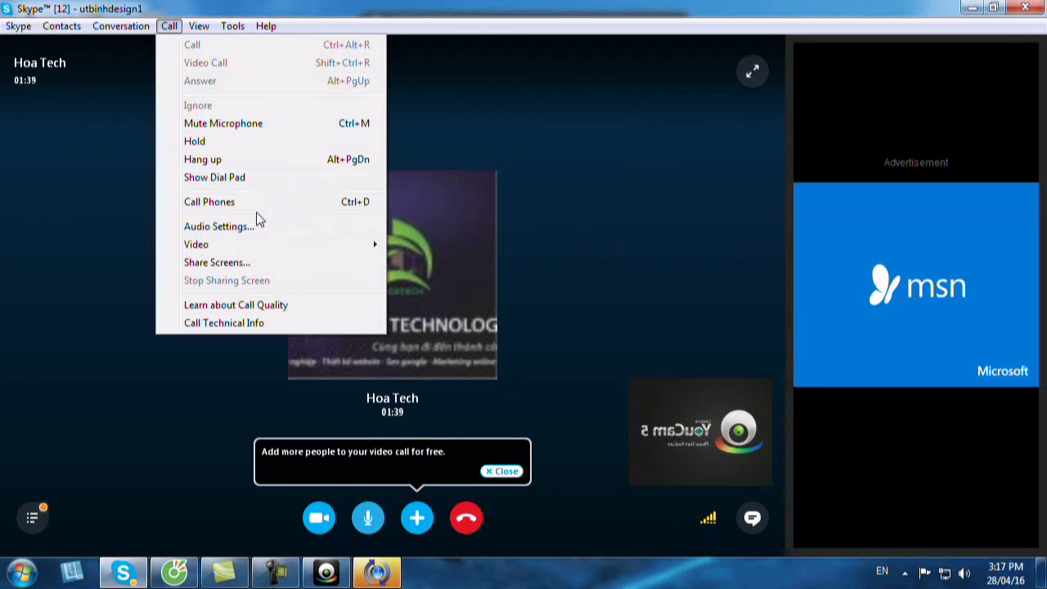
Start screen sharing in the call, then close the Apple Software Update and CyberLink YouCam windows.
{"action": "left_click", "coordinate": [225, 263]}
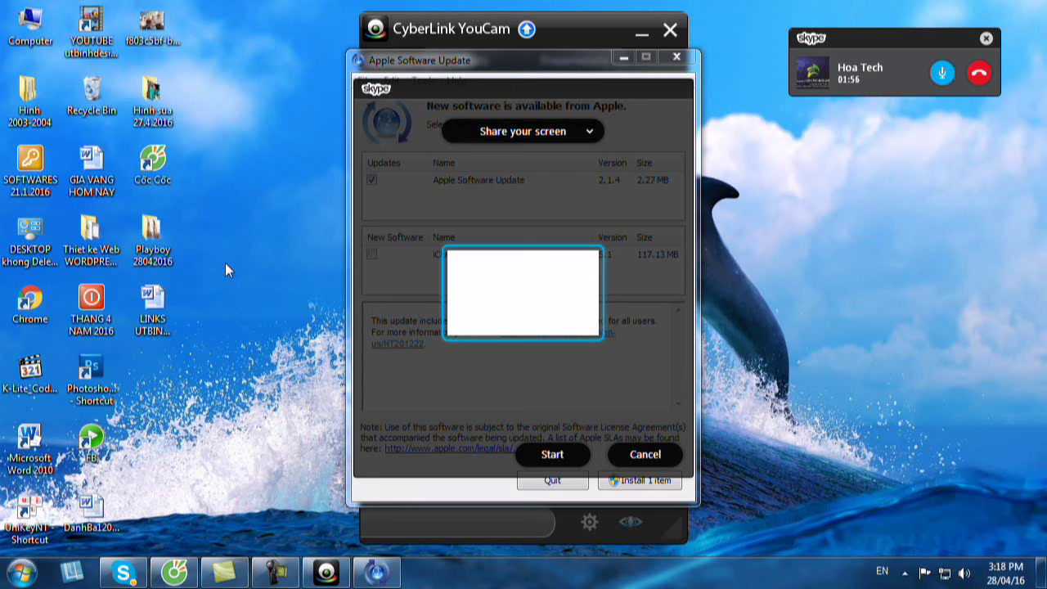
{"action": "left_click", "coordinate": [553, 454]}
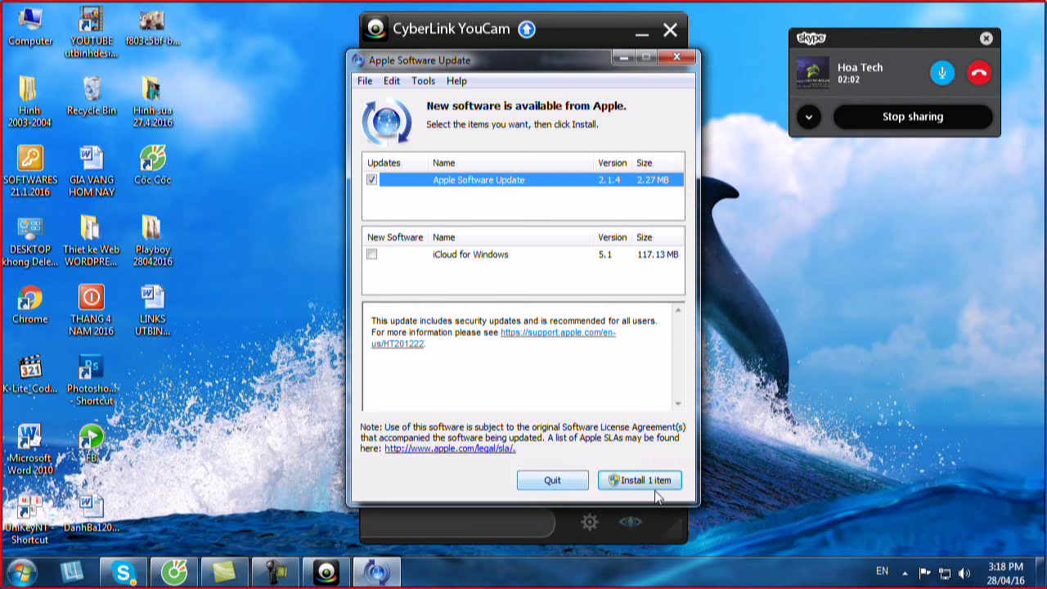
{"action": "left_click", "coordinate": [681, 57]}
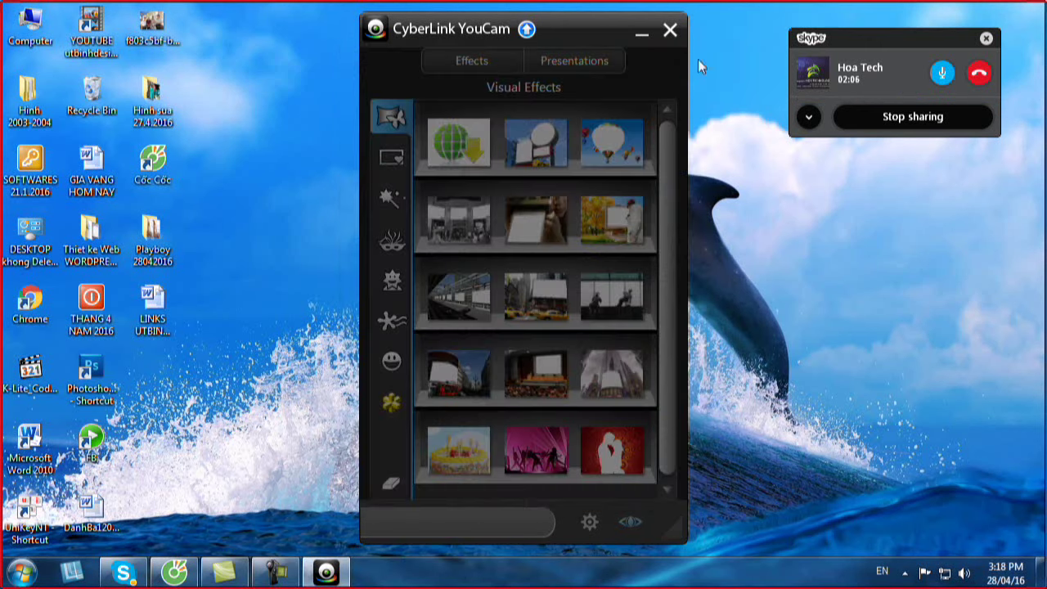
{"action": "left_click", "coordinate": [671, 31]}
{"action": "left_click", "coordinate": [669, 30]}
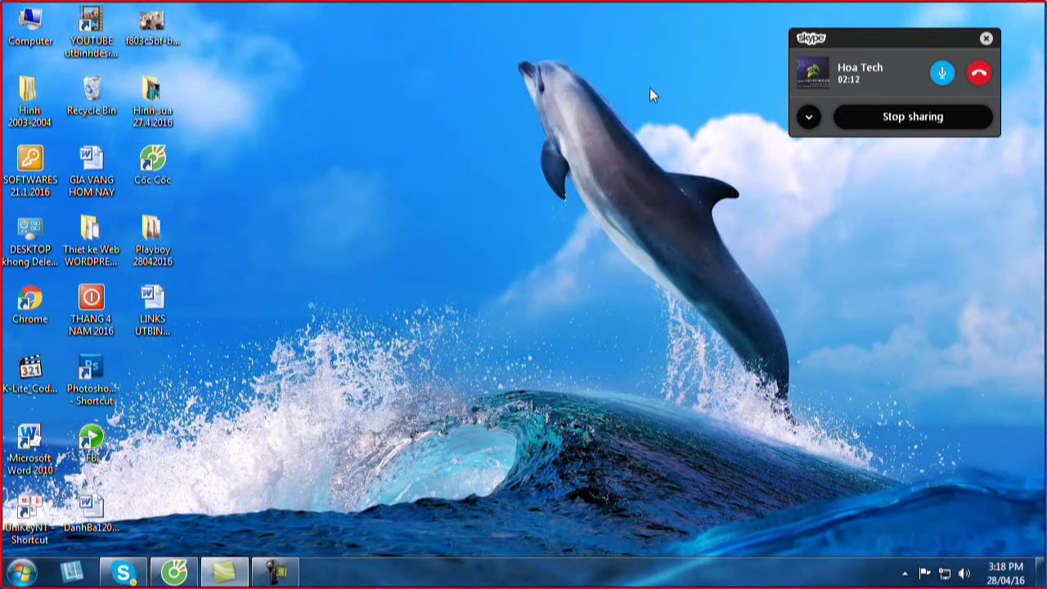
Restore Skype, show the desktop, and launch Cốc Cốc from its desktop icon.
{"action": "left_click", "coordinate": [140, 577]}
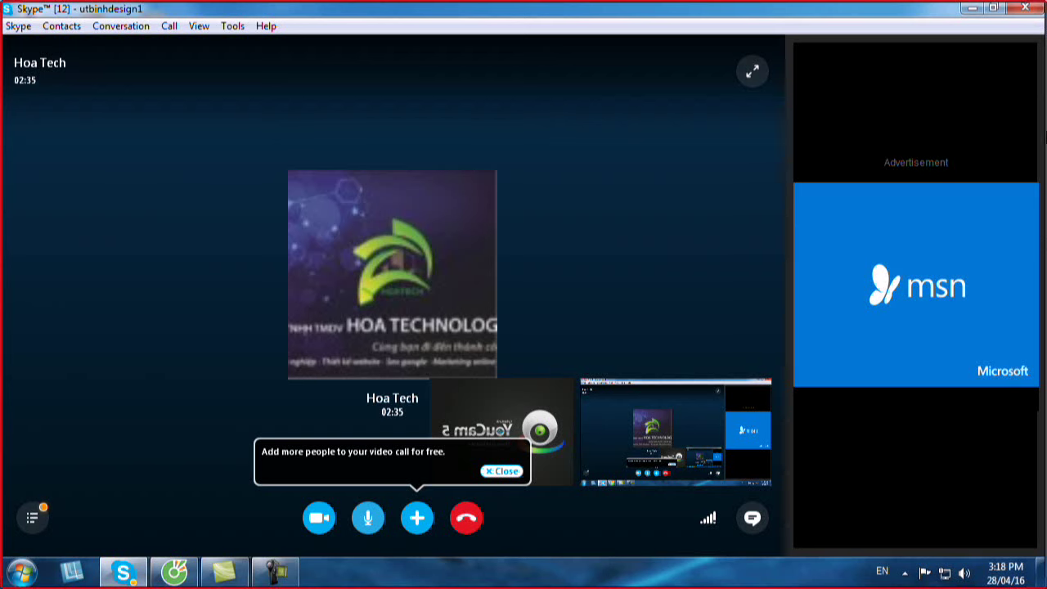
{"action": "left_click", "coordinate": [1041, 579]}
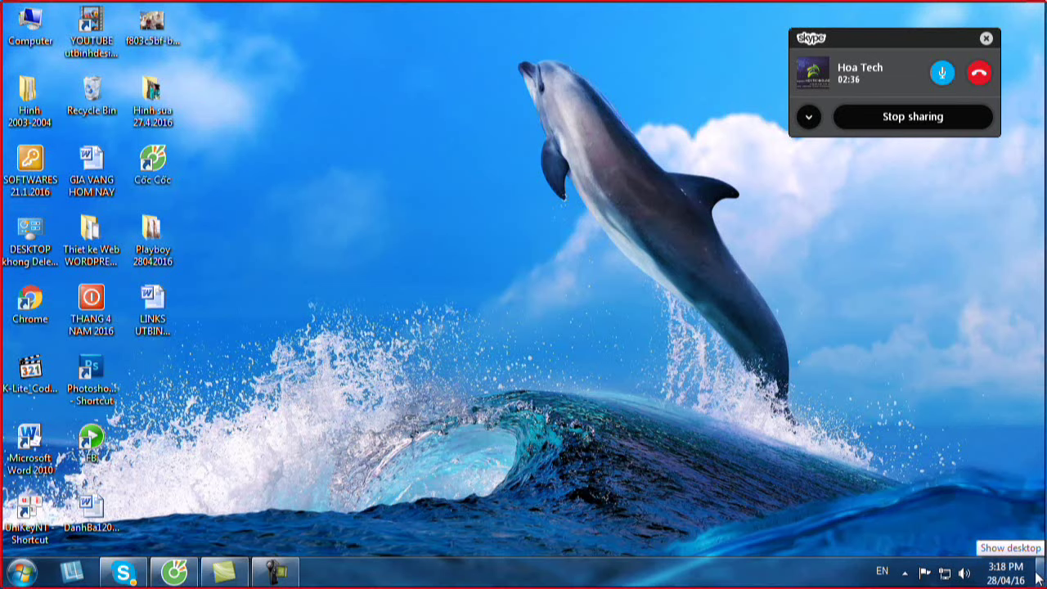
{"action": "left_click", "coordinate": [1037, 578]}
{"action": "left_click", "coordinate": [1036, 578]}
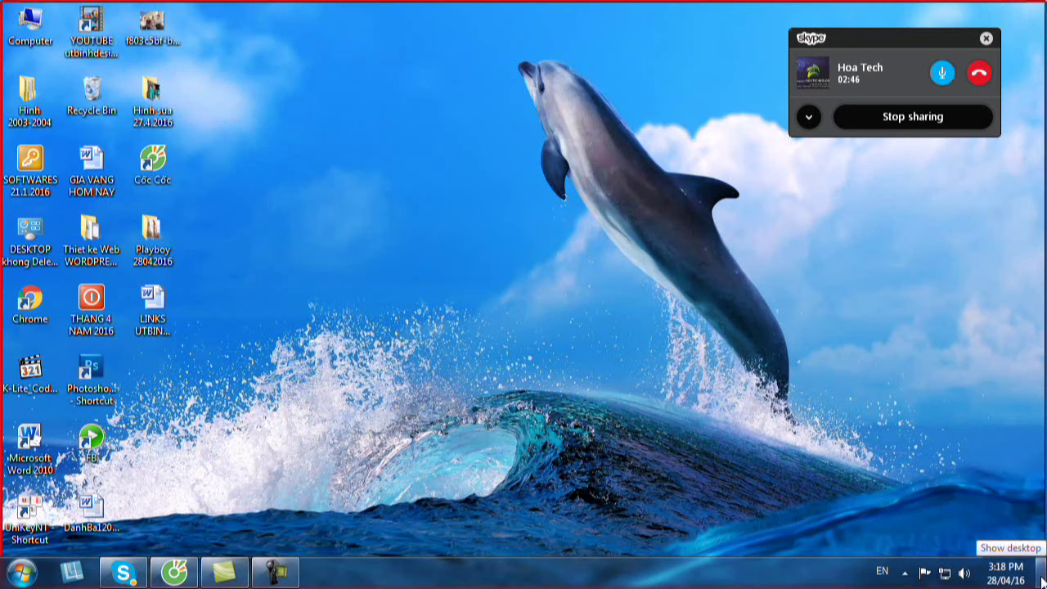
{"action": "double_click", "coordinate": [164, 173]}
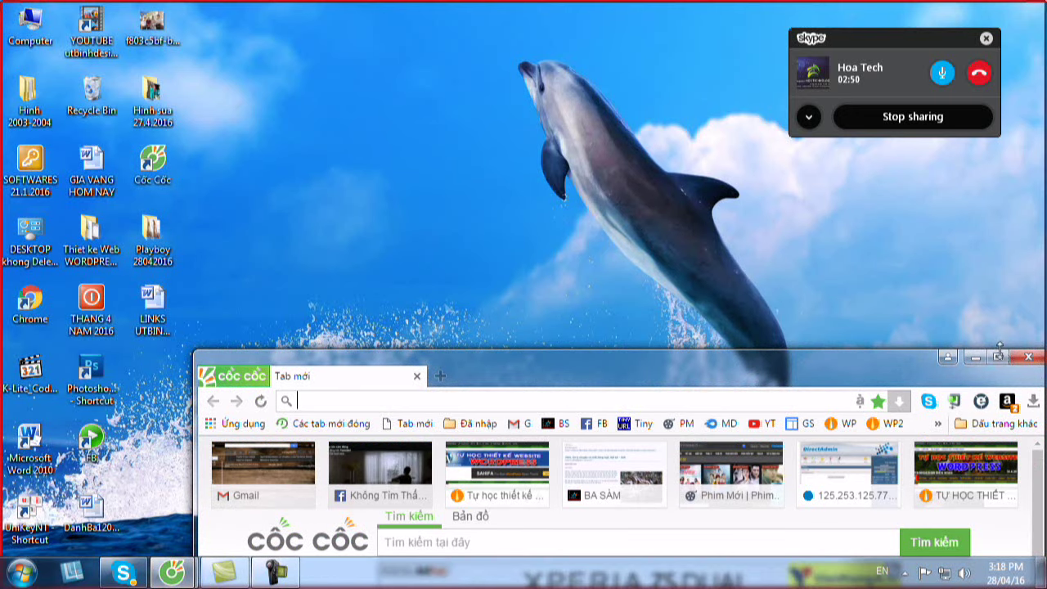
Maximize the browser, go to DirectAdmin at 125.253.125.77:2222, and browse utbinhdesign.com's public_html/wp4.
{"action": "left_click", "coordinate": [997, 357]}
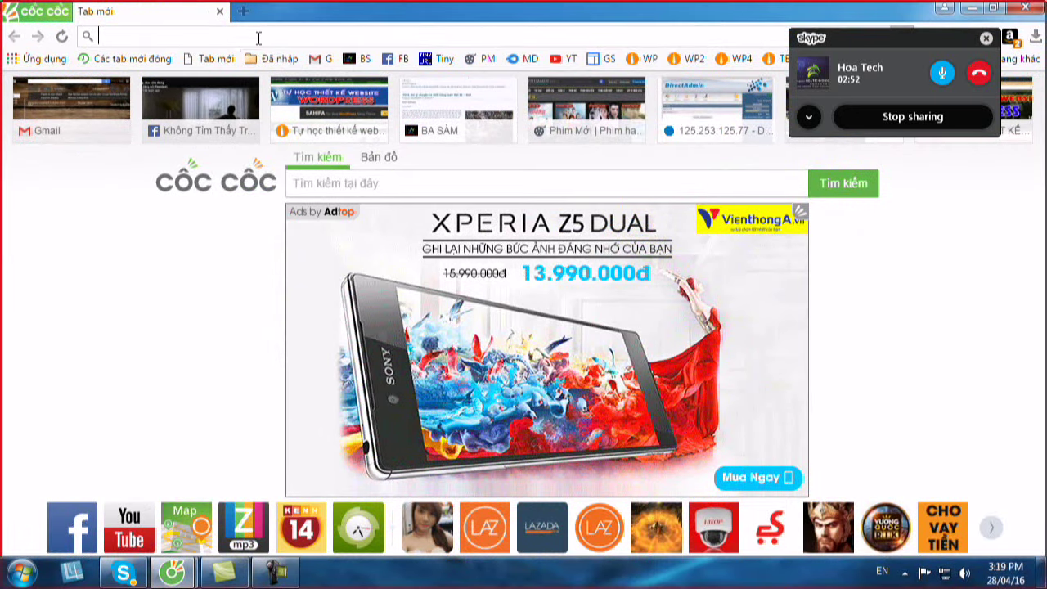
{"action": "type", "text": "125.253.125.77:2222"}
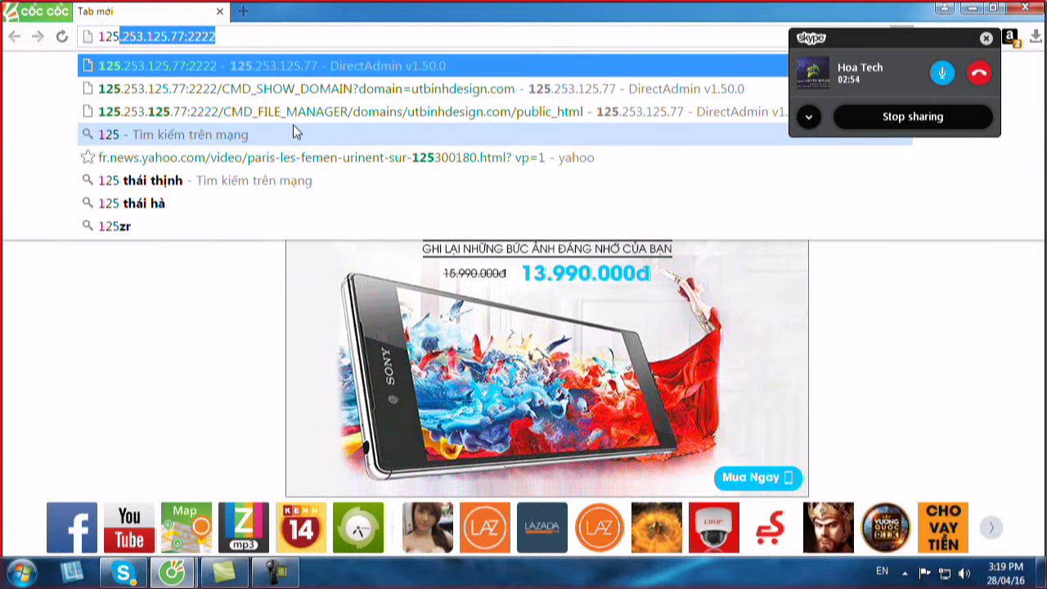
{"action": "left_click", "coordinate": [252, 62]}
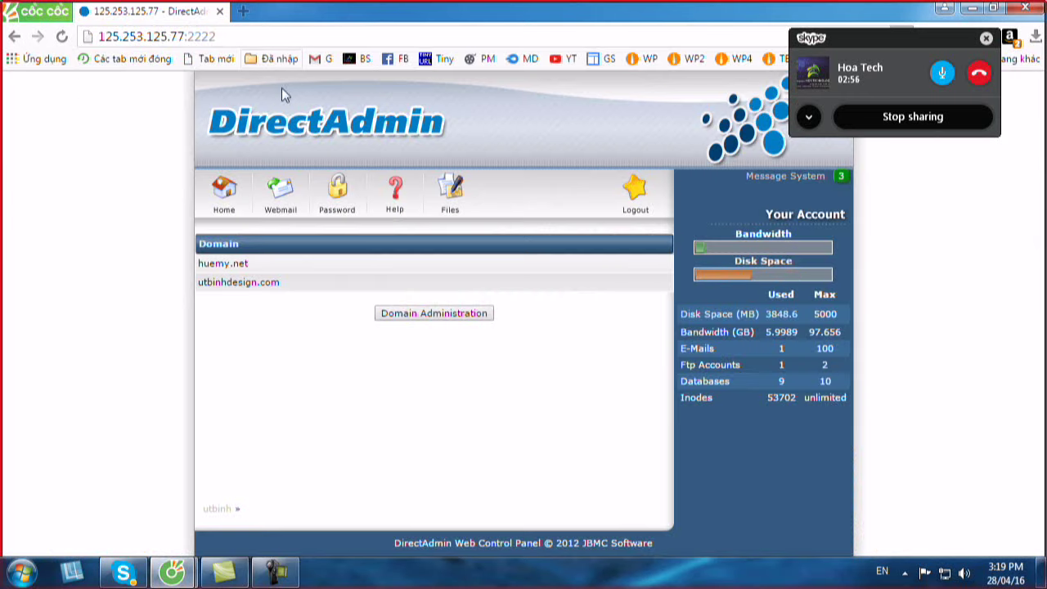
{"action": "left_click", "coordinate": [239, 284]}
{"action": "left_click", "coordinate": [455, 379]}
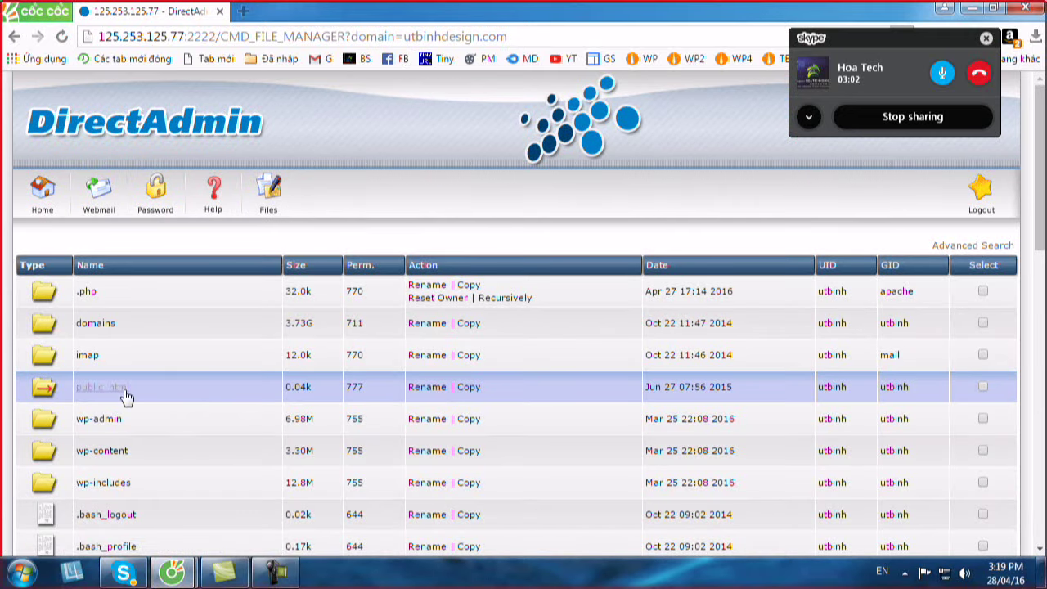
{"action": "left_click", "coordinate": [121, 391]}
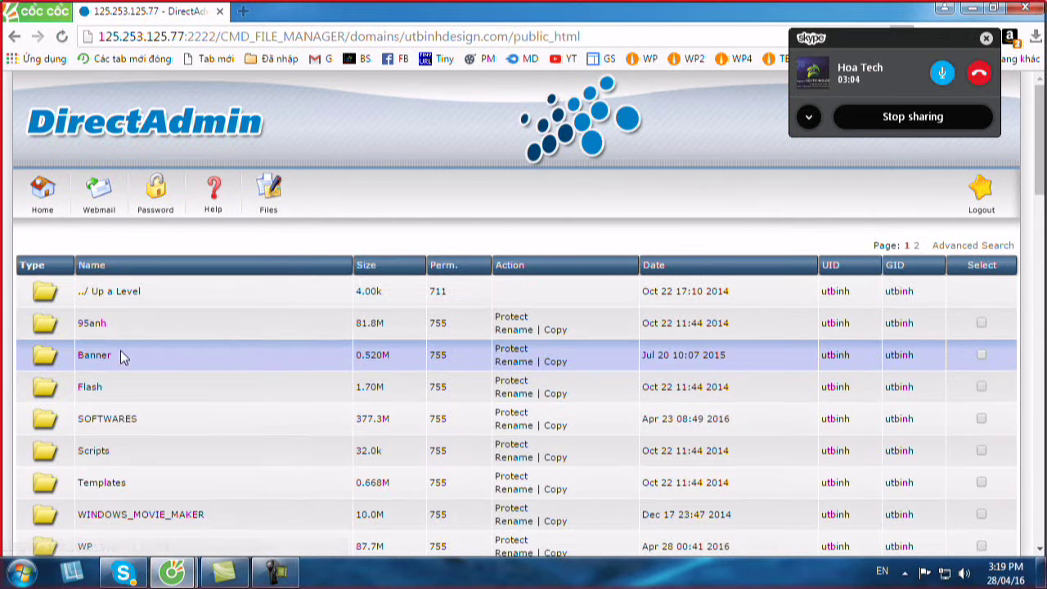
{"action": "scroll", "coordinate": [251, 351], "scroll_direction": "down", "scroll_amount": 3}
{"action": "scroll", "coordinate": [248, 366], "scroll_direction": "down", "scroll_amount": 7}
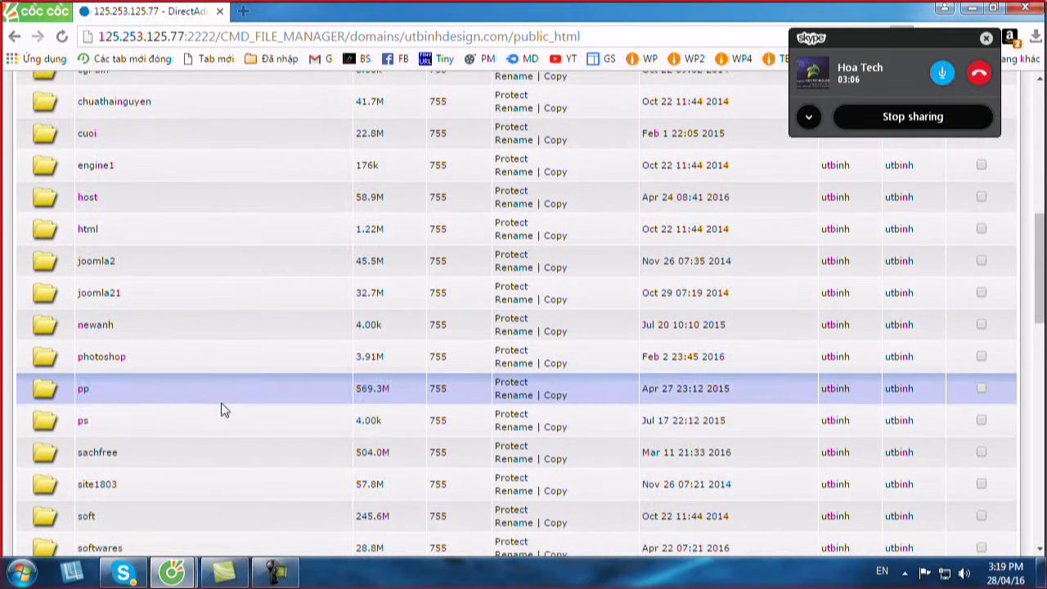
{"action": "scroll", "coordinate": [173, 458], "scroll_direction": "down", "scroll_amount": 5}
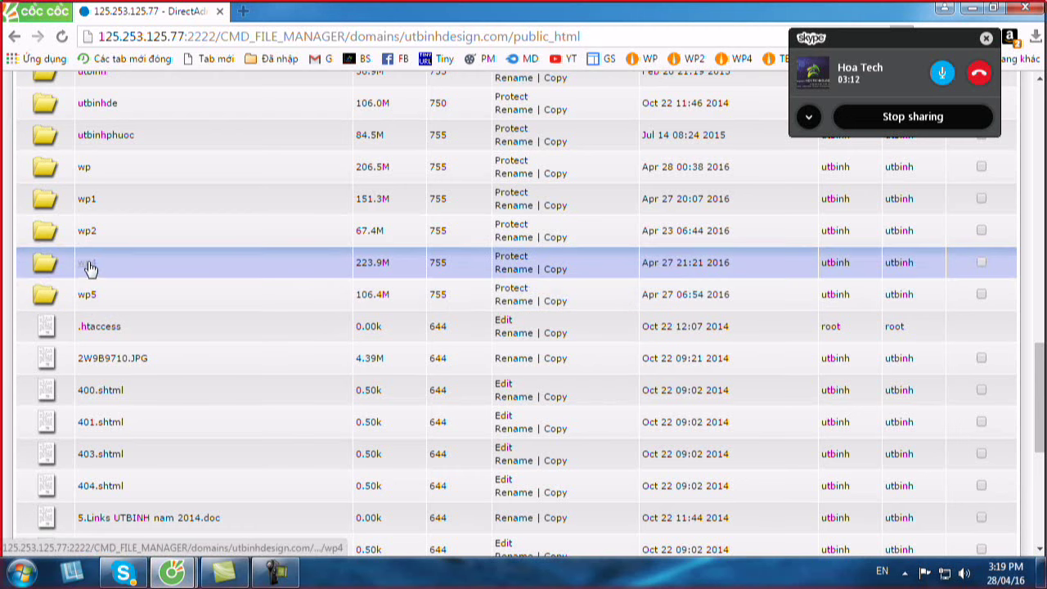
{"action": "left_click", "coordinate": [90, 268]}
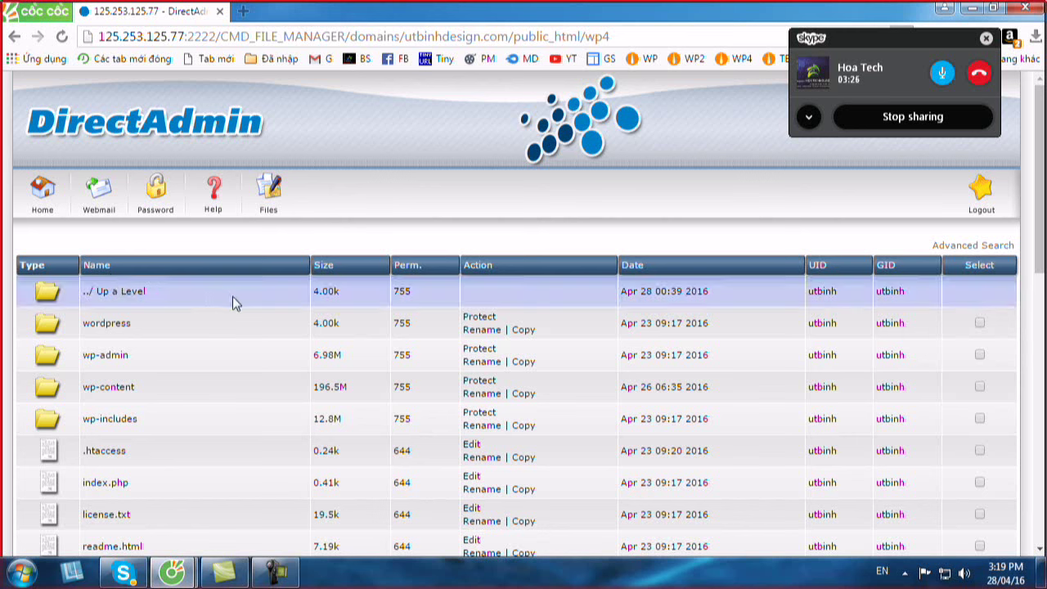
Select every file and folder in wp4 and bring the compression tools into view.
{"action": "scroll", "coordinate": [237, 304], "scroll_direction": "down", "scroll_amount": 2}
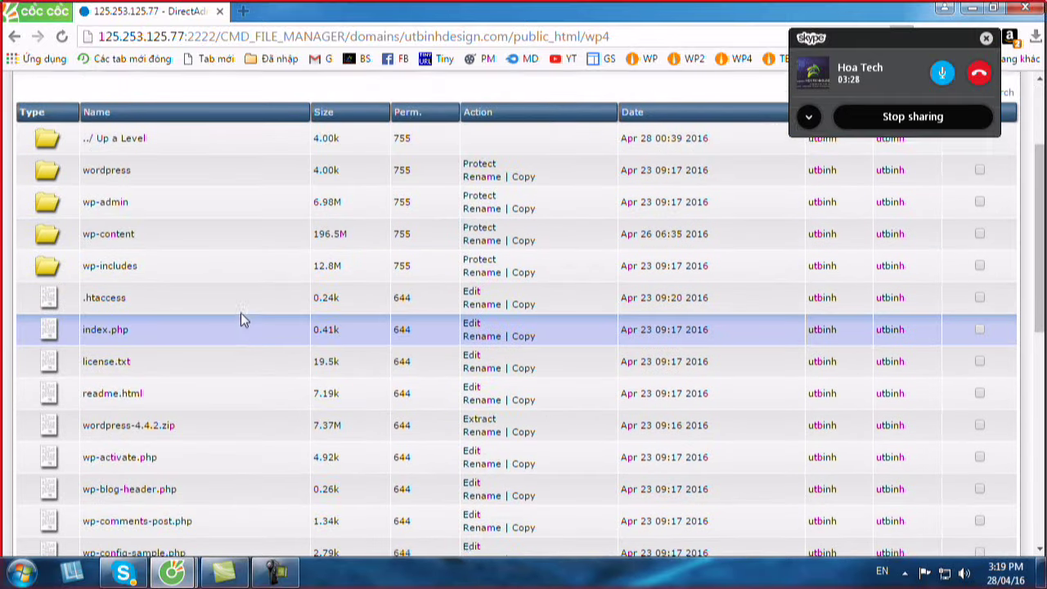
{"action": "scroll", "coordinate": [242, 319], "scroll_direction": "up", "scroll_amount": 2}
{"action": "scroll", "coordinate": [250, 318], "scroll_direction": "down", "scroll_amount": 1}
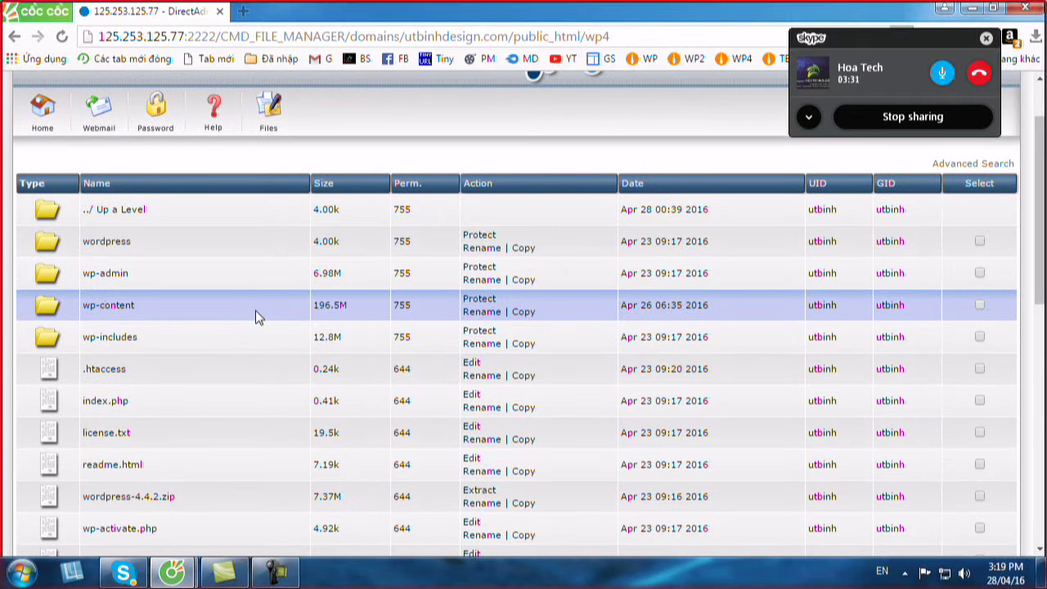
{"action": "scroll", "coordinate": [255, 318], "scroll_direction": "down", "scroll_amount": 3}
{"action": "scroll", "coordinate": [346, 321], "scroll_direction": "up", "scroll_amount": 2}
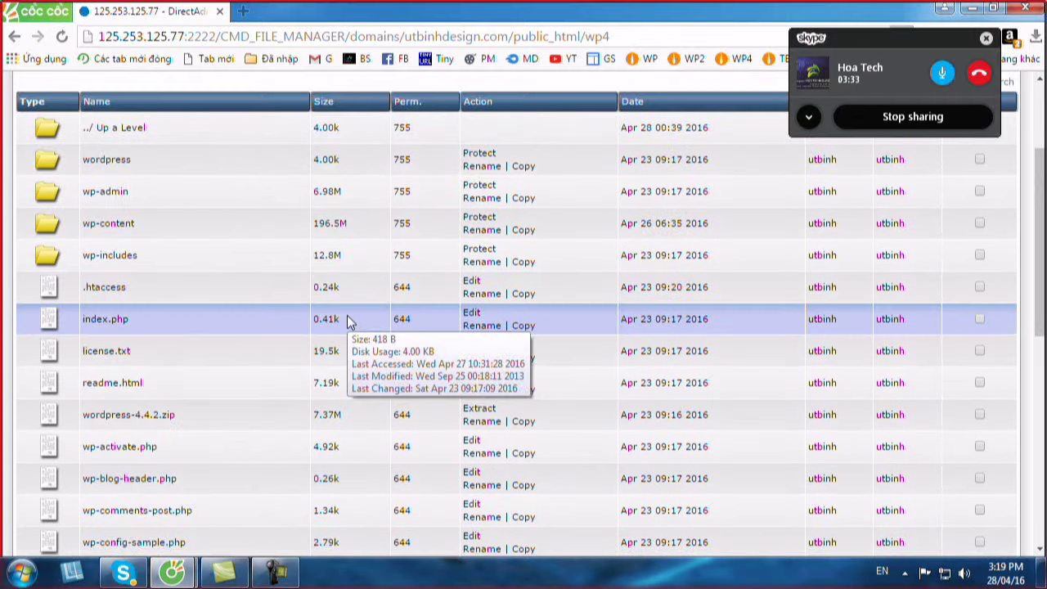
{"action": "scroll", "coordinate": [346, 320], "scroll_direction": "up", "scroll_amount": 1}
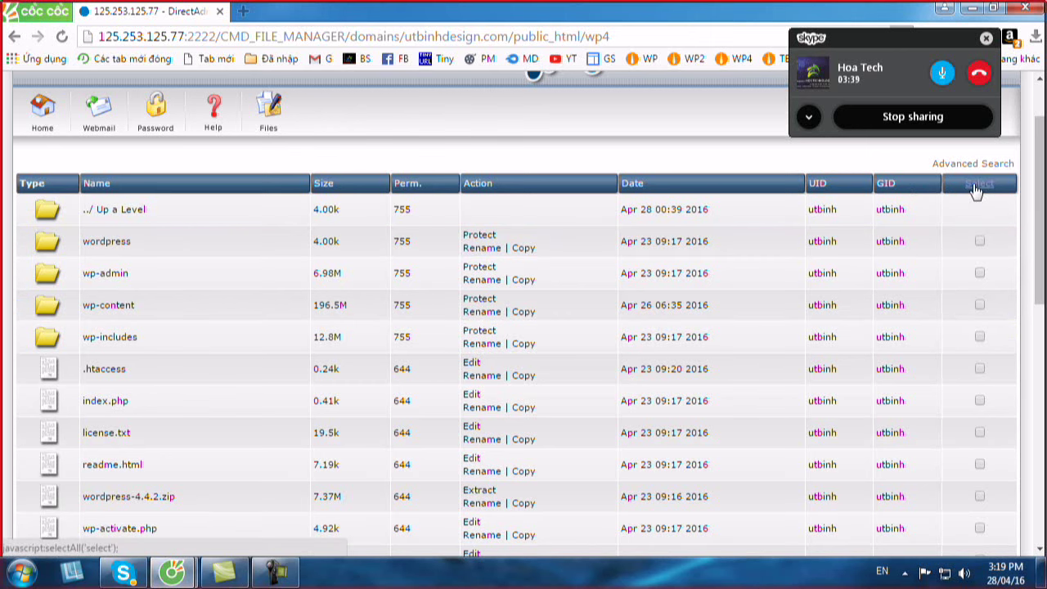
{"action": "left_click", "coordinate": [976, 188]}
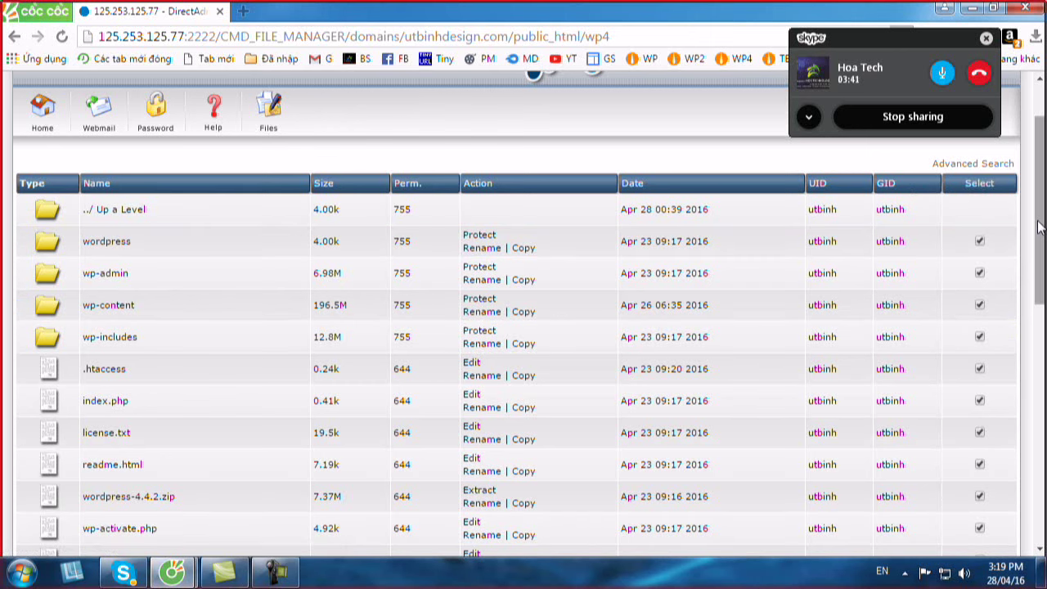
{"action": "left_click_drag", "start_coordinate": [1037, 227], "coordinate": [1034, 456]}
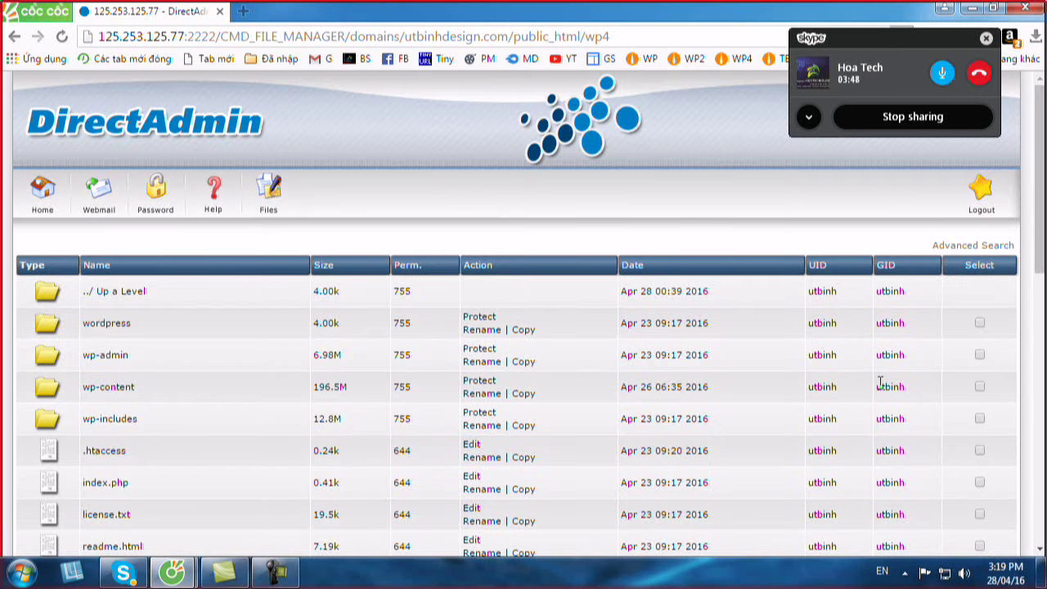
{"action": "left_click_drag", "start_coordinate": [1040, 204], "coordinate": [1044, 458]}
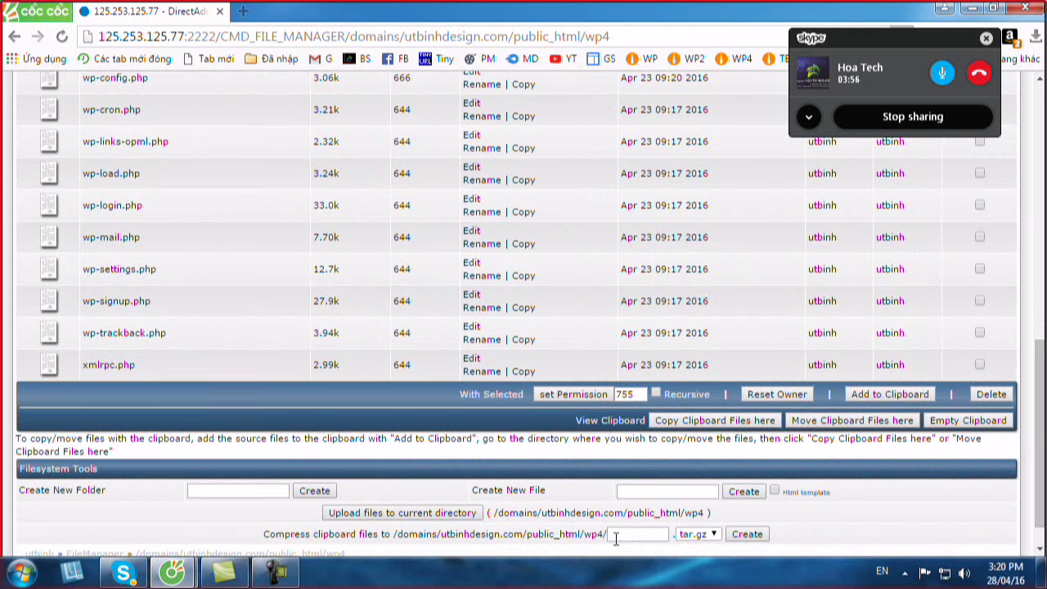
Compress the selected wp4 files into a zip archive named bk28042016.
{"action": "left_click", "coordinate": [714, 534]}
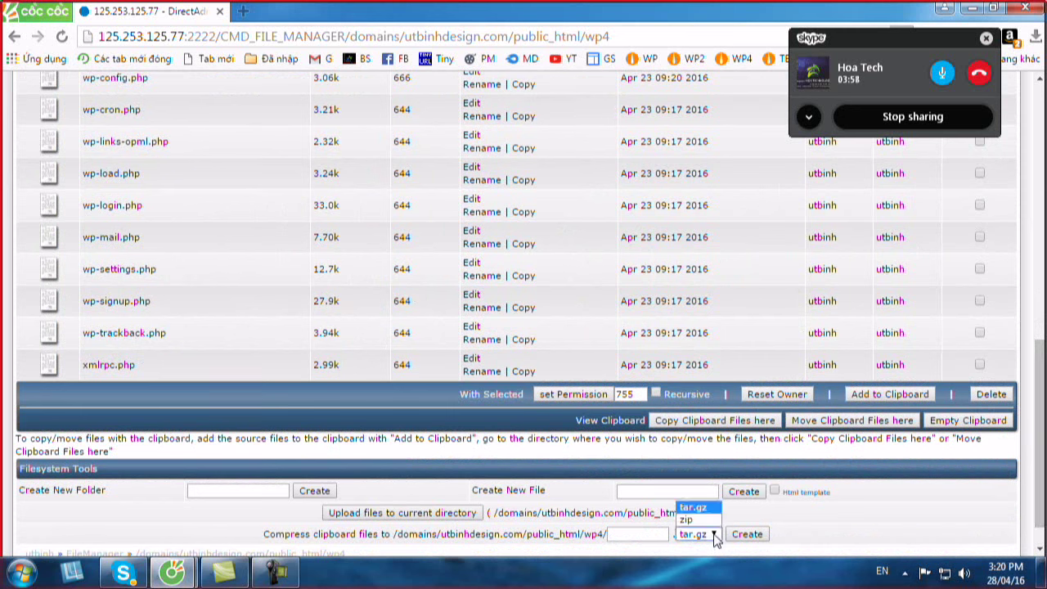
{"action": "left_click", "coordinate": [691, 523]}
{"action": "left_click", "coordinate": [635, 534]}
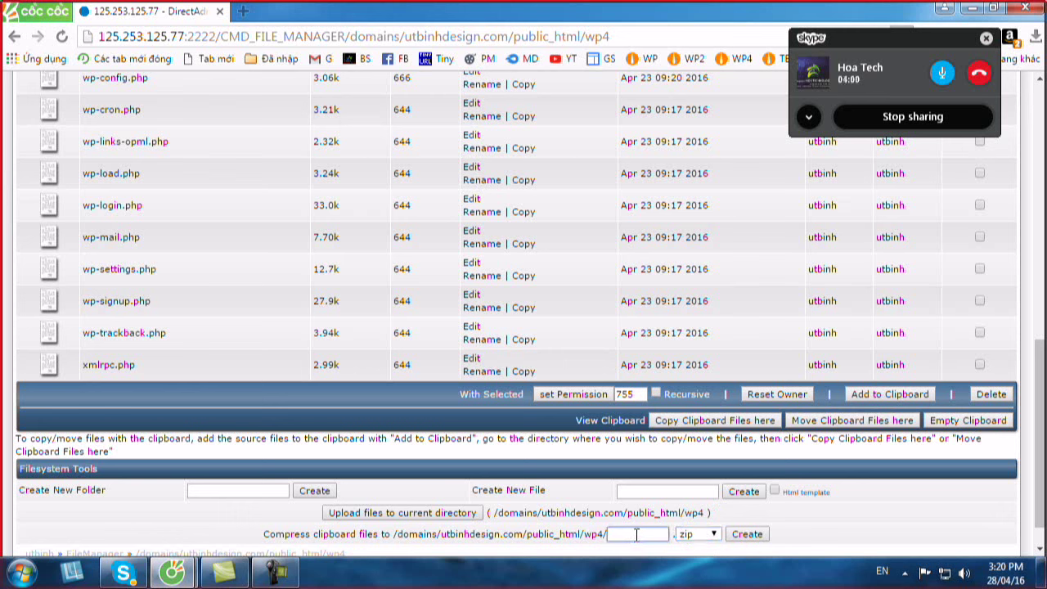
{"action": "type", "text": "bk"}
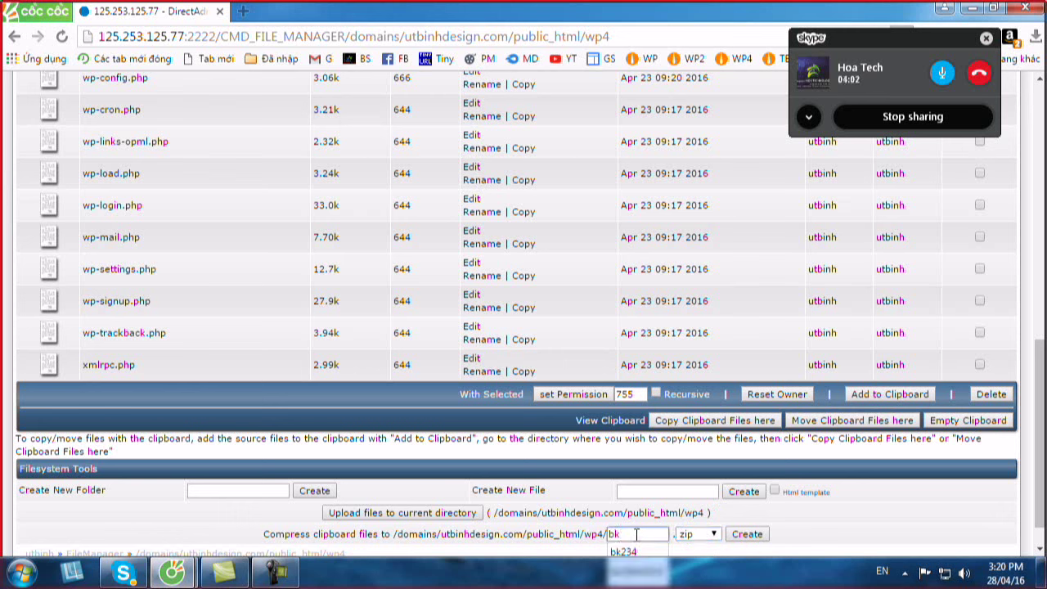
{"action": "type", "text": "2804201"}
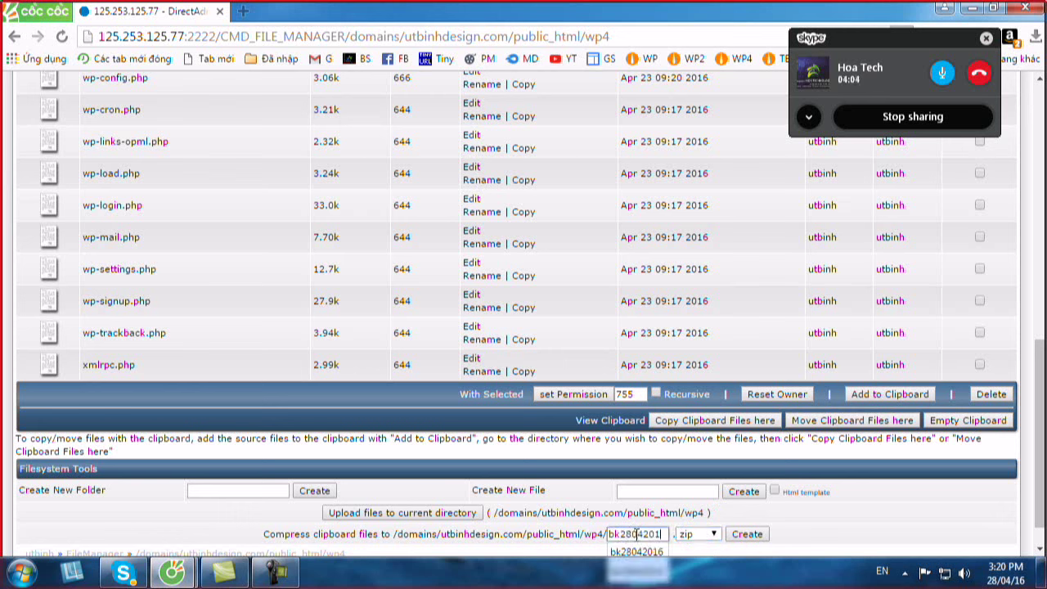
{"action": "type", "text": "6"}
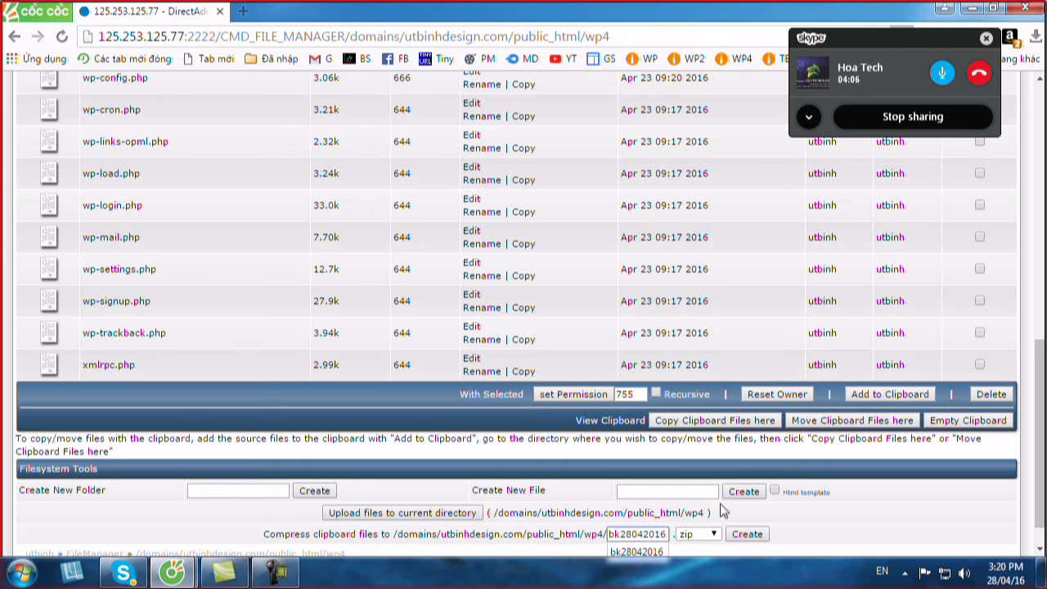
{"action": "left_click", "coordinate": [746, 535]}
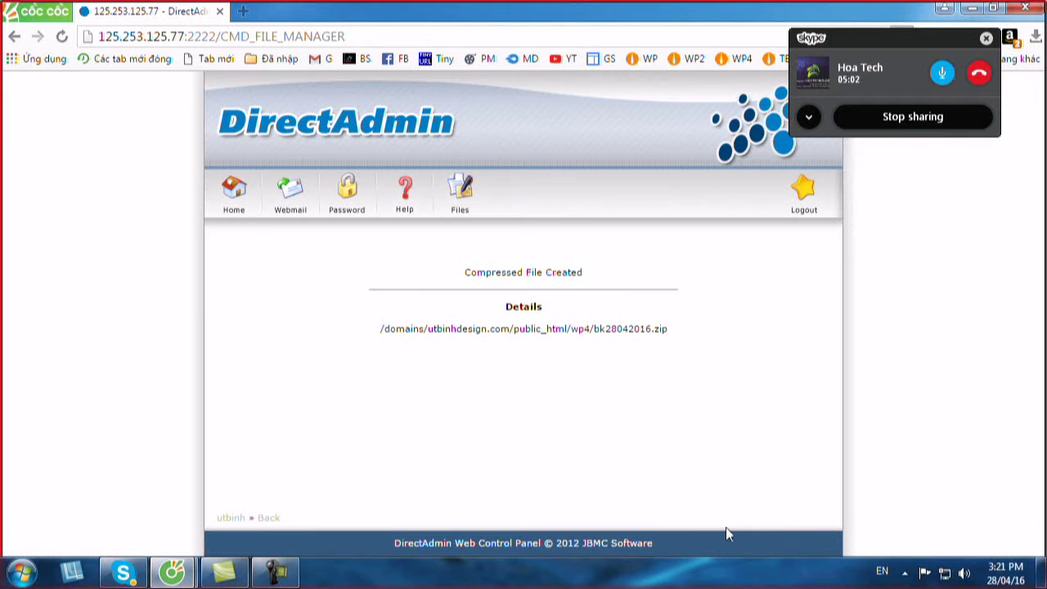
Download bk28042016.zip to the Desktop with IDM and move its progress window aside.
{"action": "left_click", "coordinate": [444, 330]}
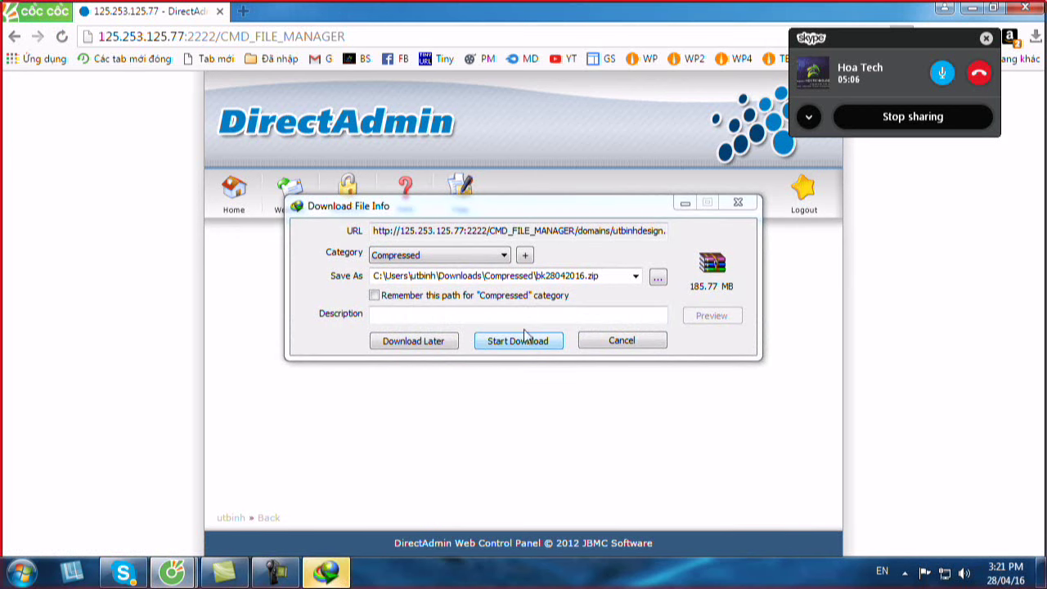
{"action": "left_click", "coordinate": [658, 277]}
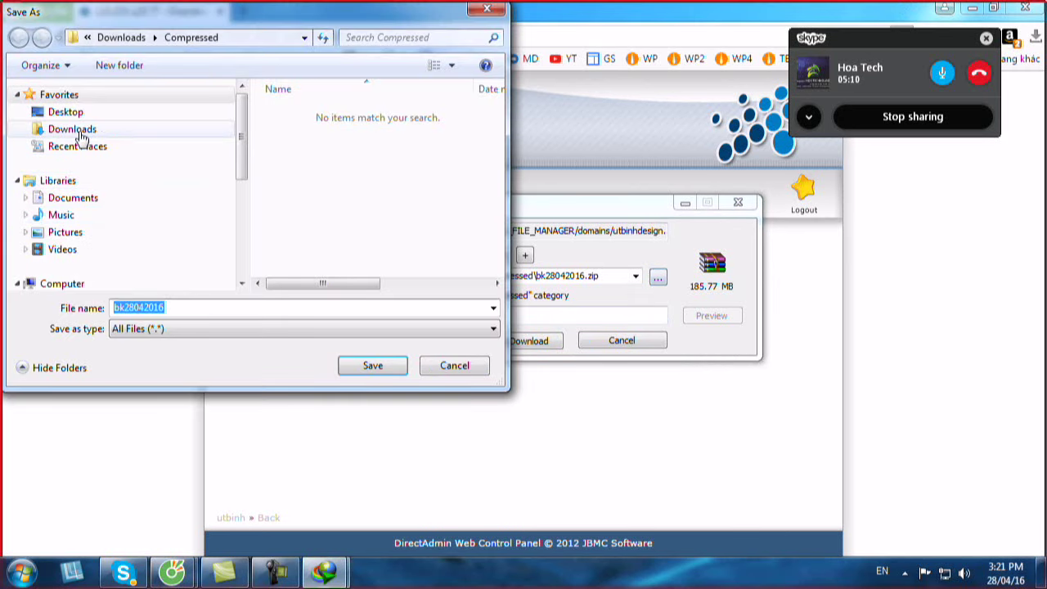
{"action": "left_click", "coordinate": [68, 112]}
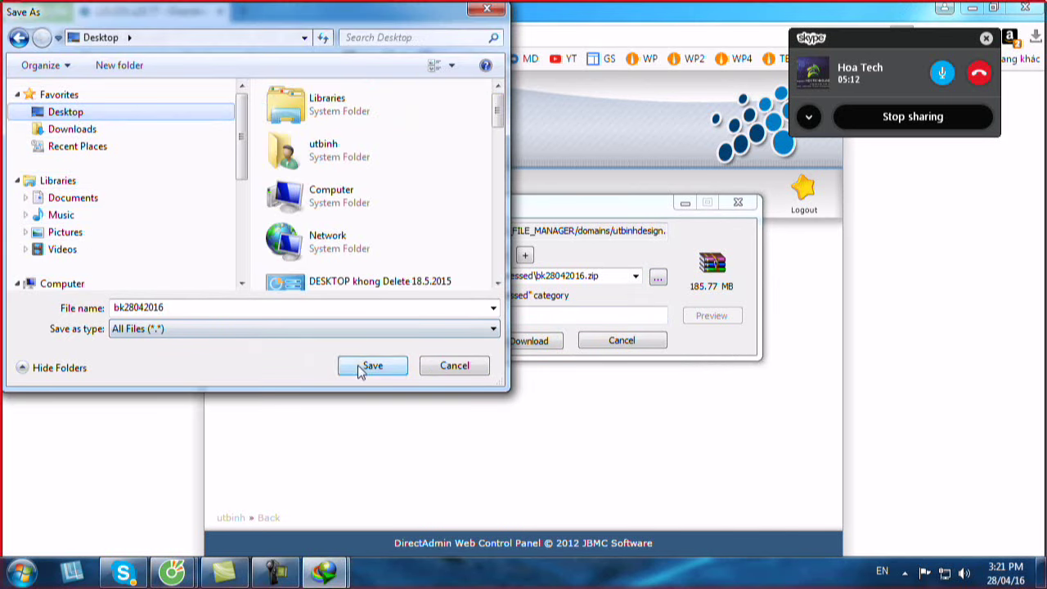
{"action": "left_click", "coordinate": [362, 367]}
{"action": "left_click", "coordinate": [550, 343]}
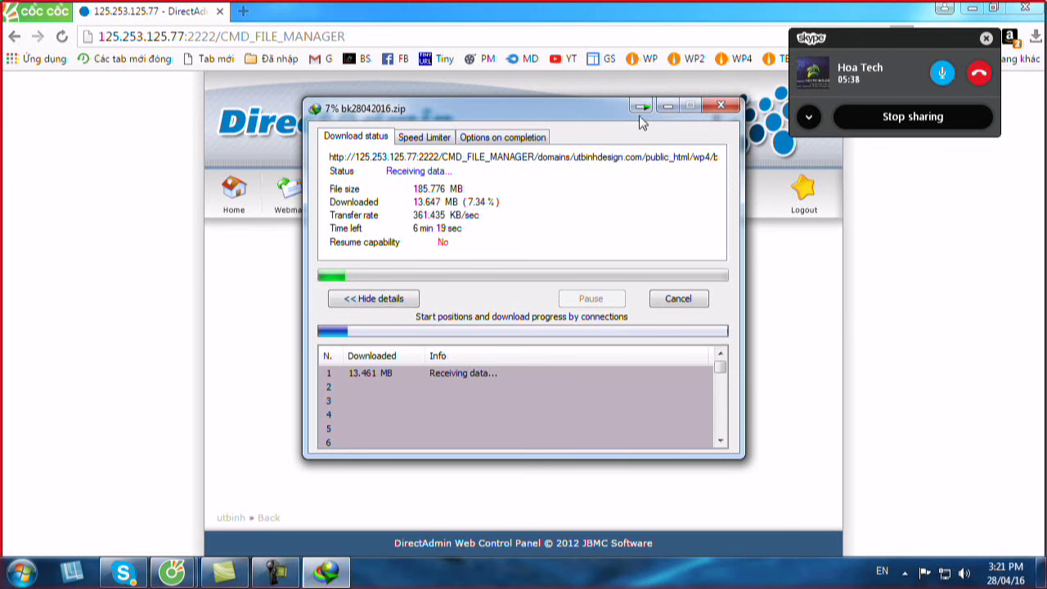
{"action": "left_click_drag", "start_coordinate": [605, 115], "coordinate": [829, 475]}
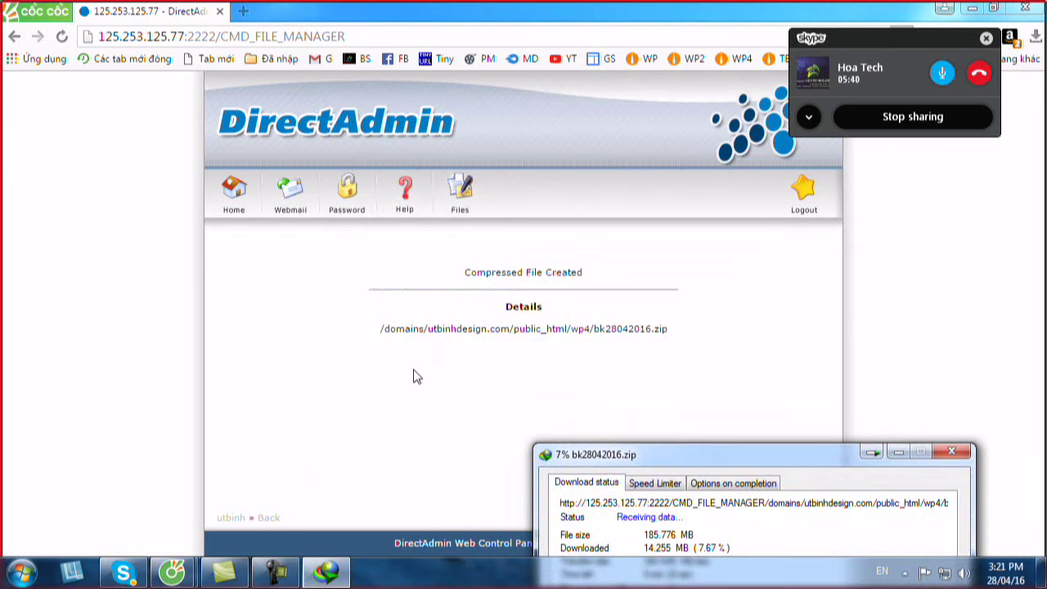
{"action": "left_click_drag", "start_coordinate": [682, 451], "coordinate": [726, 160]}
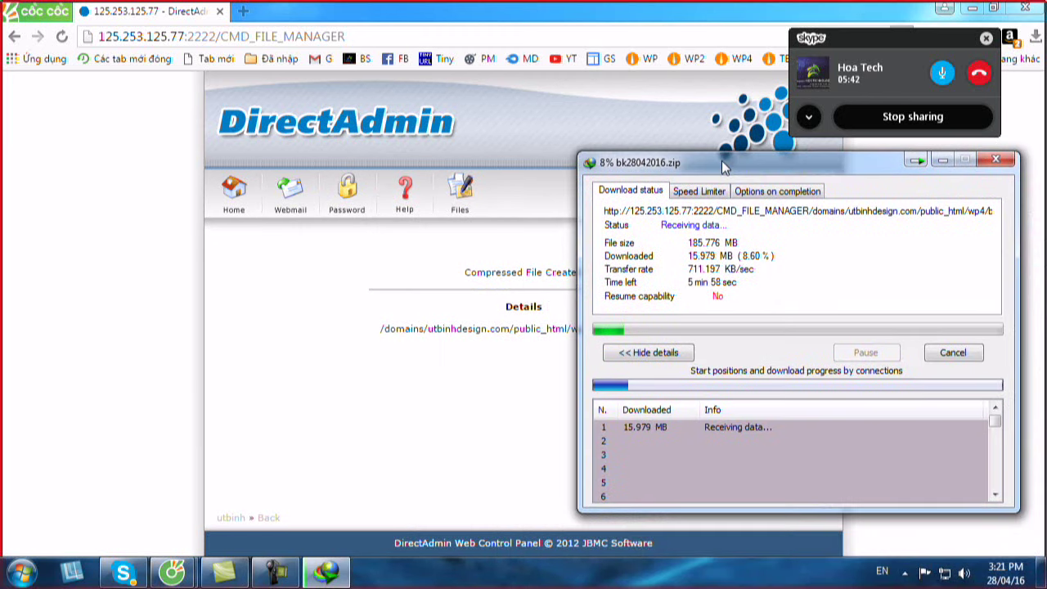
Hide the download window and open MySQL Management for utbinhdesign.com from Home.
{"action": "left_click", "coordinate": [943, 162]}
{"action": "left_click", "coordinate": [237, 196]}
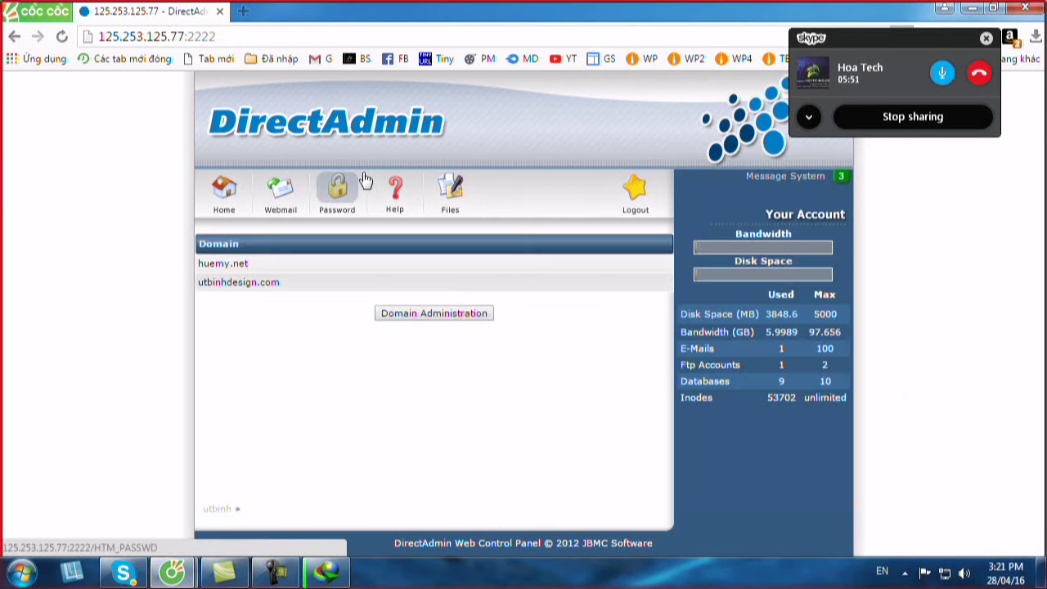
{"action": "left_click", "coordinate": [260, 283]}
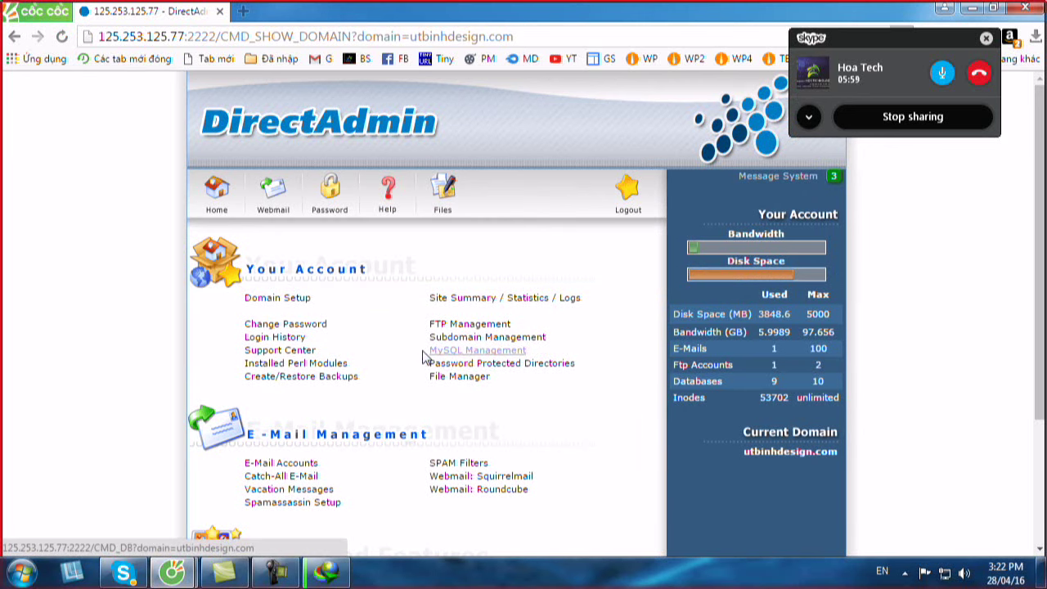
{"action": "scroll", "coordinate": [434, 335], "scroll_direction": "down", "scroll_amount": 1}
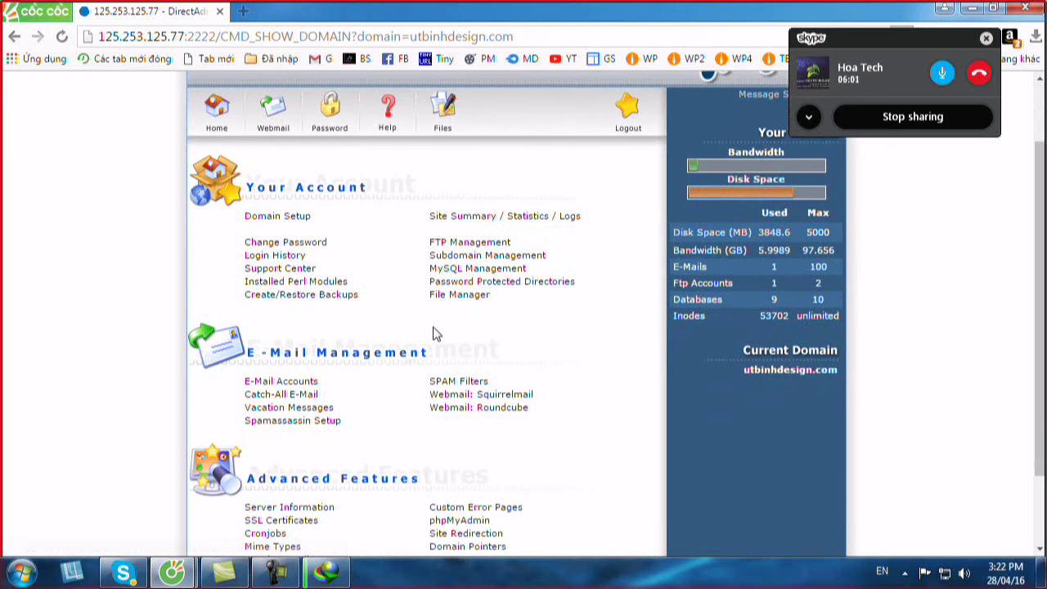
{"action": "left_click", "coordinate": [456, 273]}
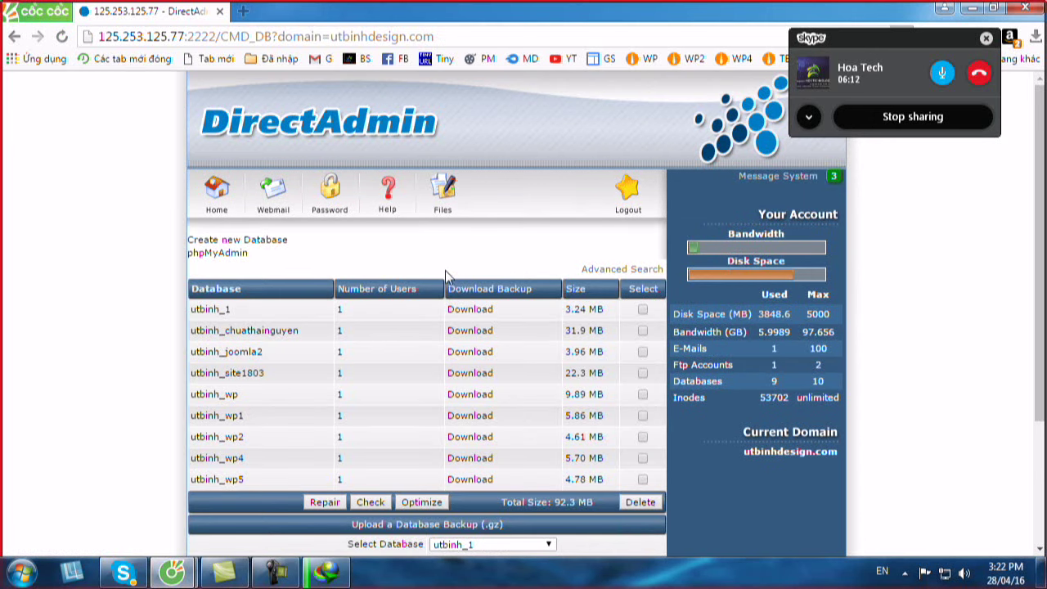
{"action": "scroll", "coordinate": [454, 278], "scroll_direction": "down", "scroll_amount": 2}
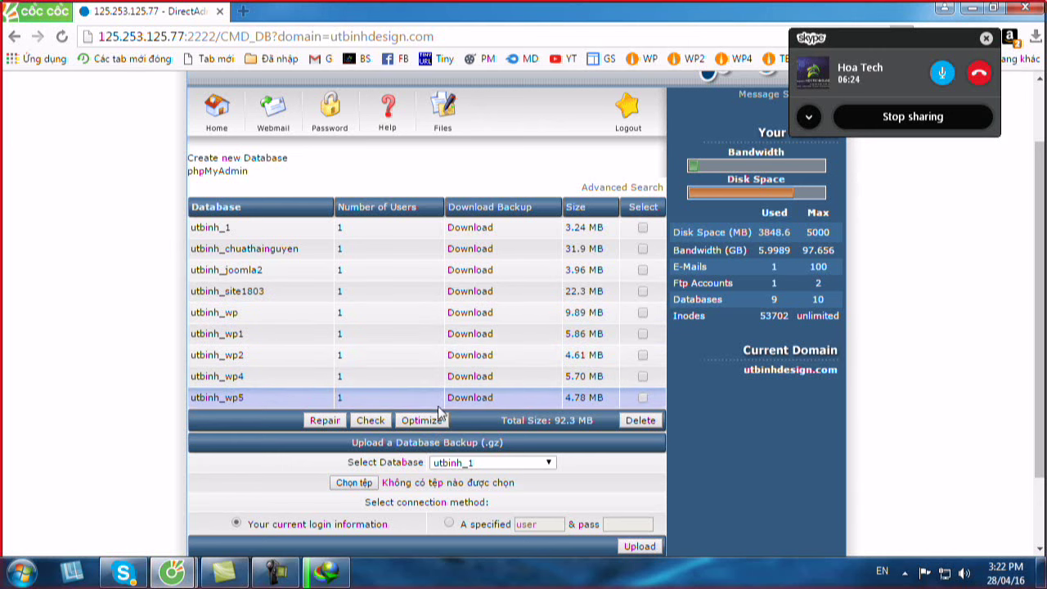
Download the utbinh_wp4 database backup to the Desktop, renamed to database_wp4.
{"action": "left_click", "coordinate": [467, 378]}
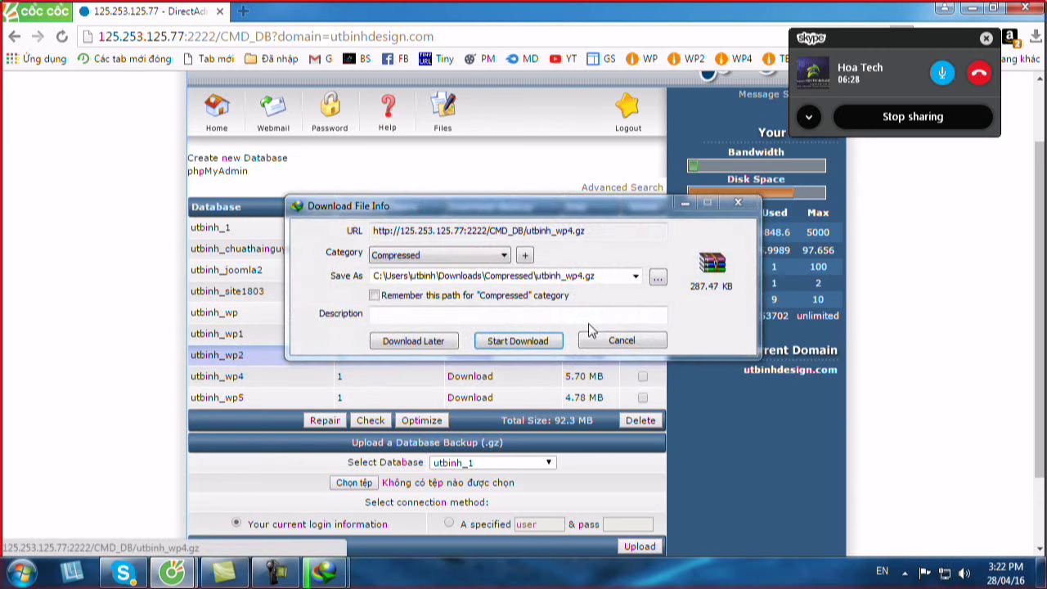
{"action": "left_click", "coordinate": [658, 279]}
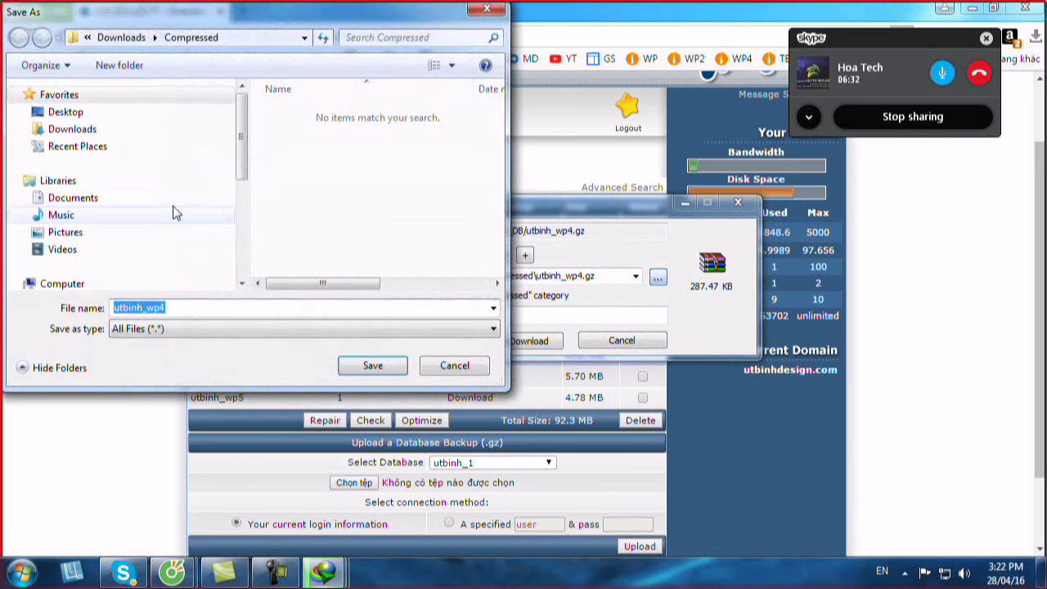
{"action": "left_click", "coordinate": [72, 112]}
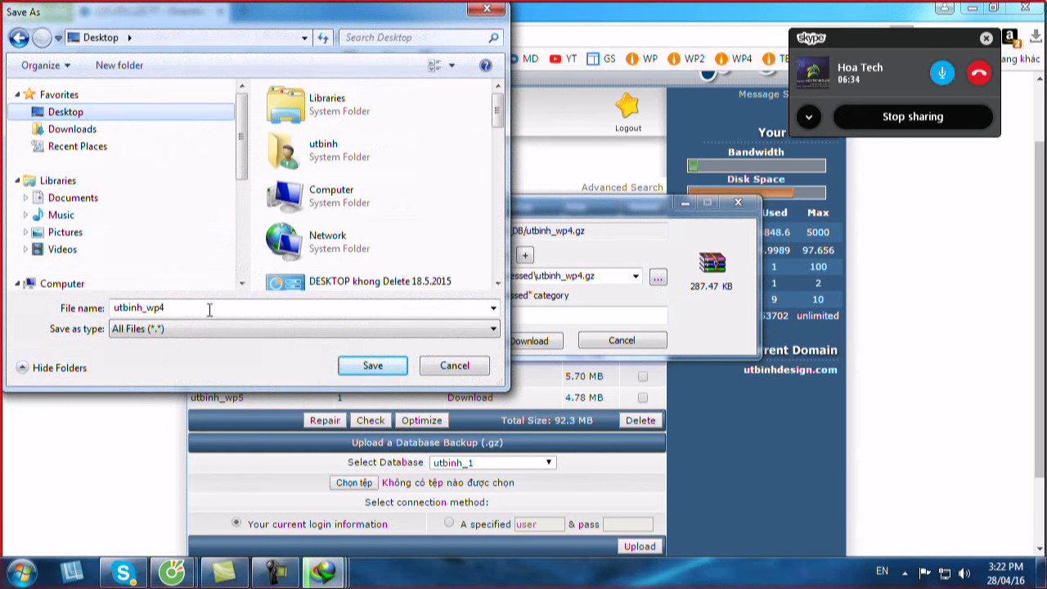
{"action": "double_click", "coordinate": [141, 307]}
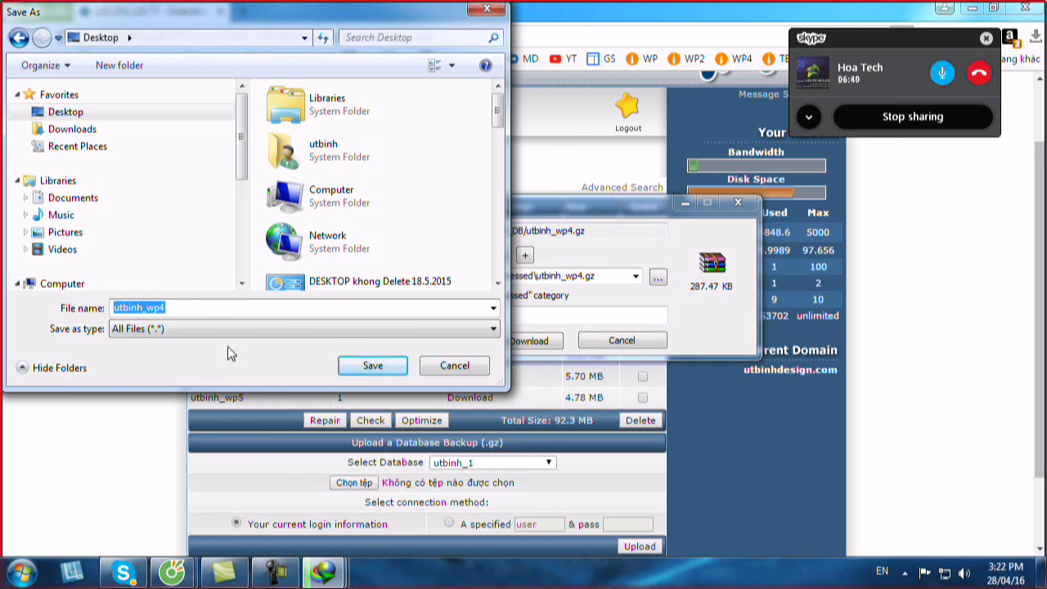
{"action": "left_click", "coordinate": [112, 309]}
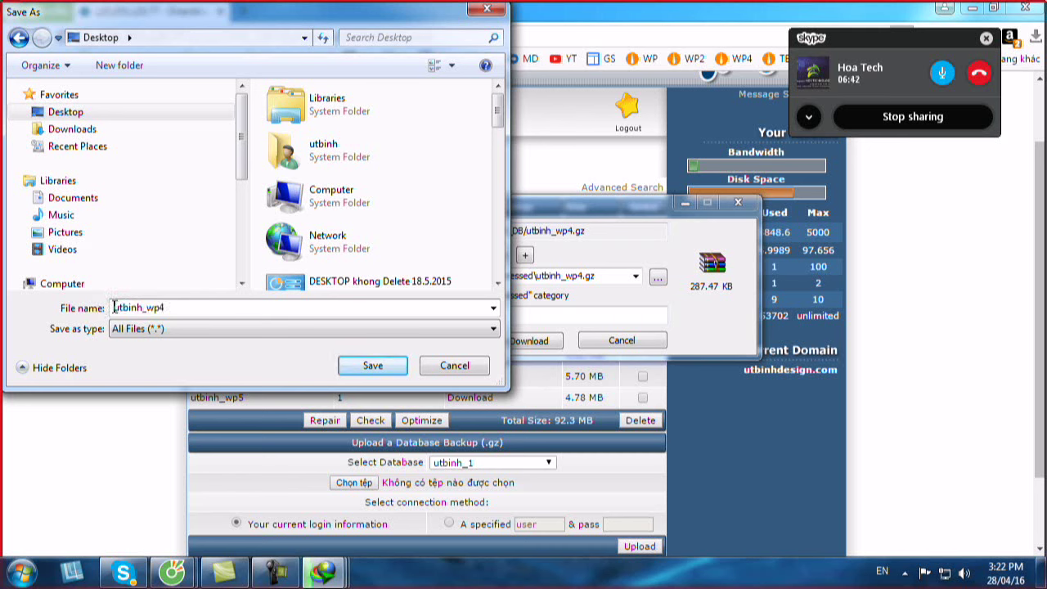
{"action": "left_click_drag", "start_coordinate": [112, 308], "coordinate": [143, 306]}
{"action": "type", "text": "database"}
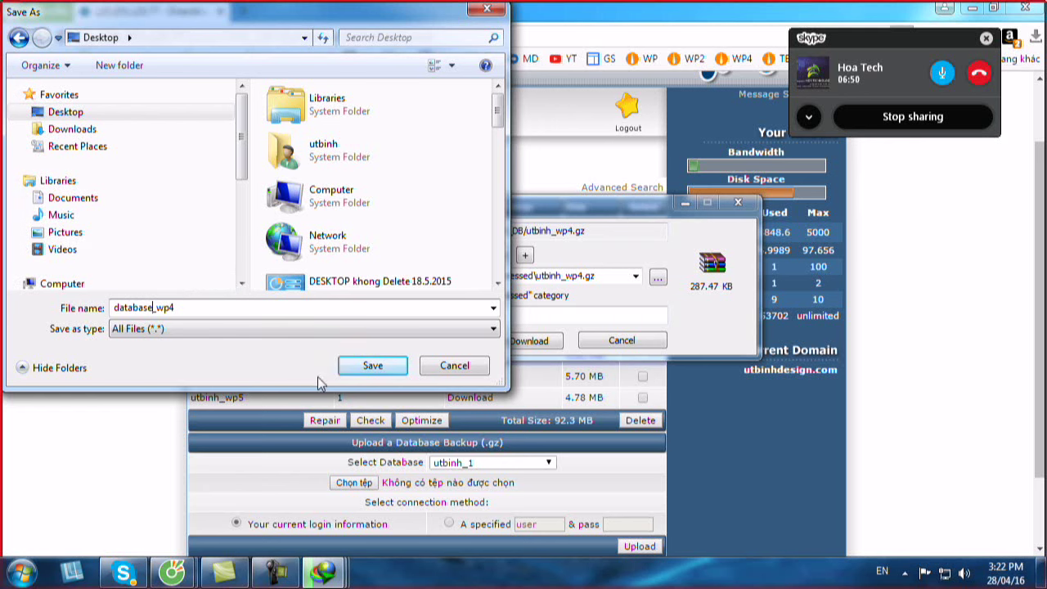
{"action": "left_click", "coordinate": [384, 370]}
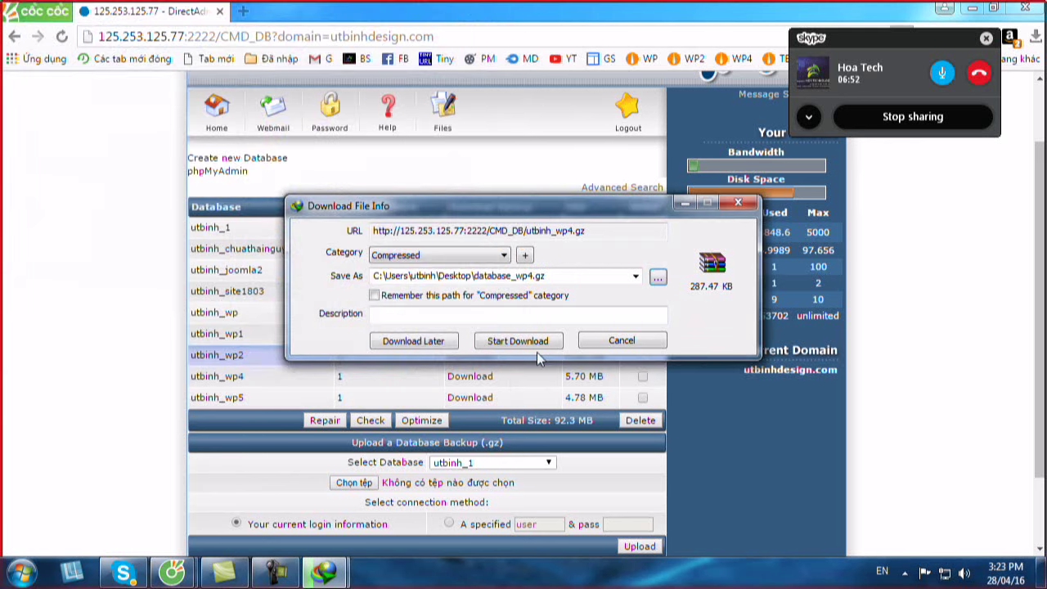
{"action": "left_click", "coordinate": [517, 341]}
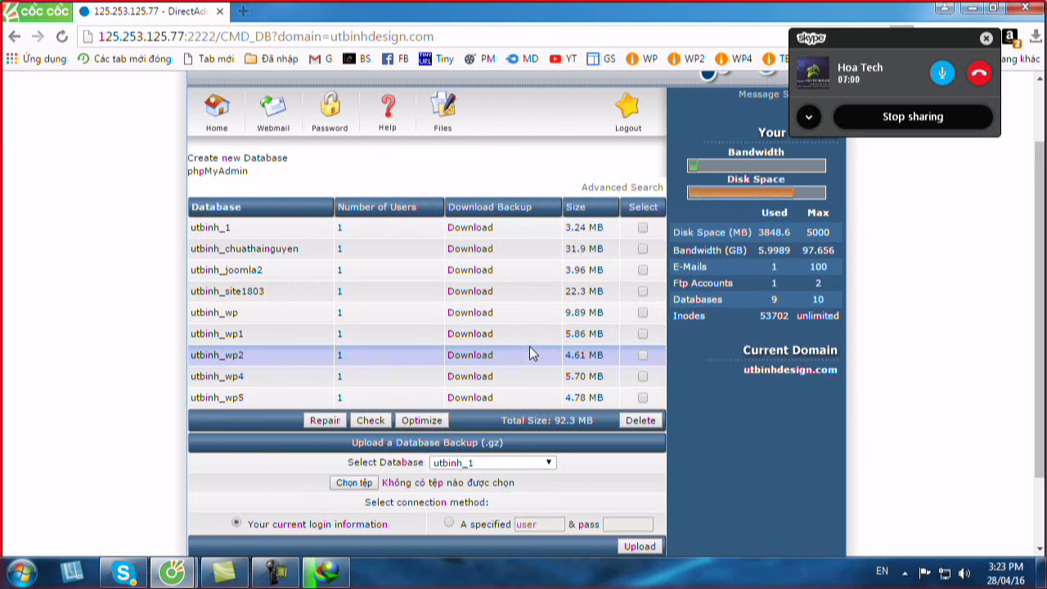
Check the desktop, return to the DirectAdmin database page, and view the 89% zip download progress.
{"action": "left_click", "coordinate": [1041, 576]}
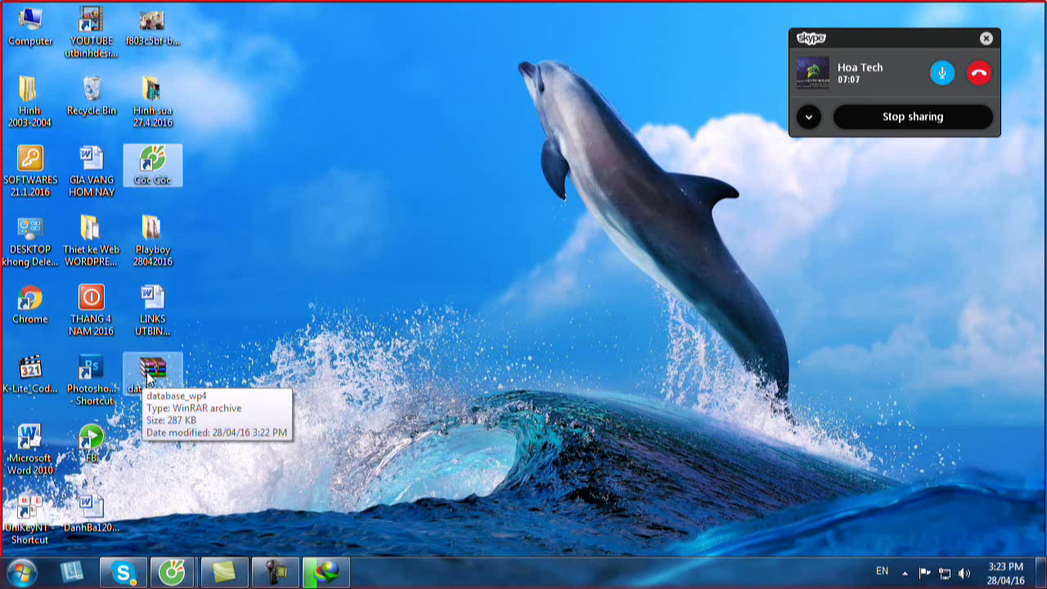
{"action": "left_click", "coordinate": [174, 573]}
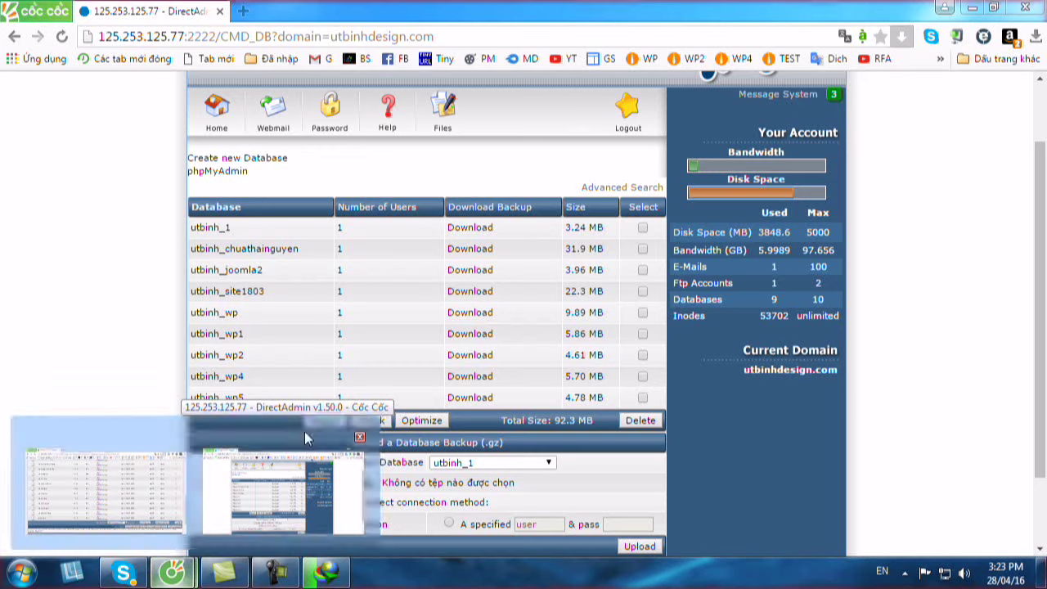
{"action": "left_click", "coordinate": [307, 437]}
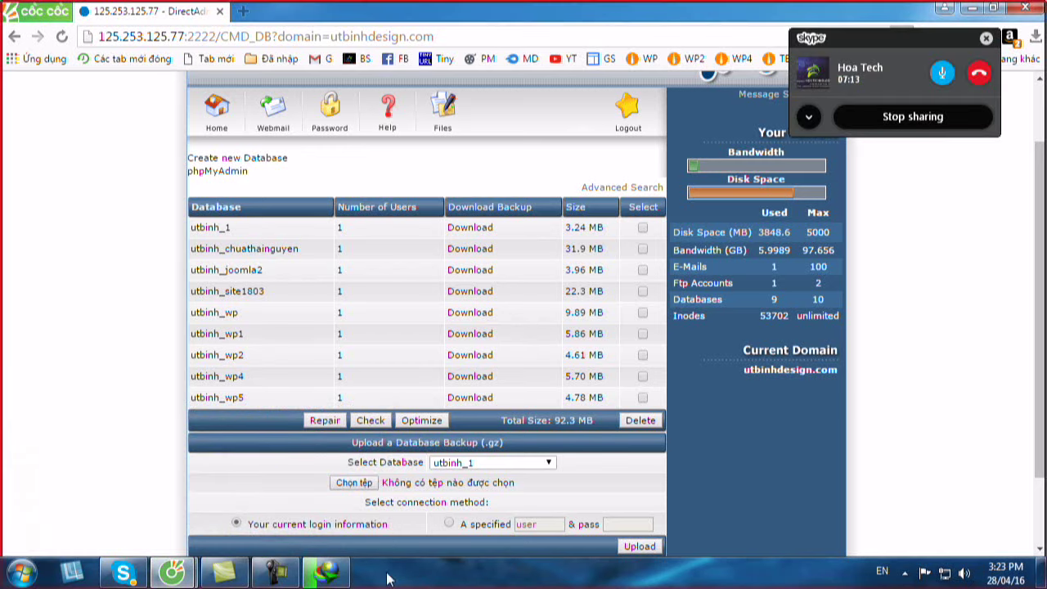
{"action": "left_click", "coordinate": [327, 574]}
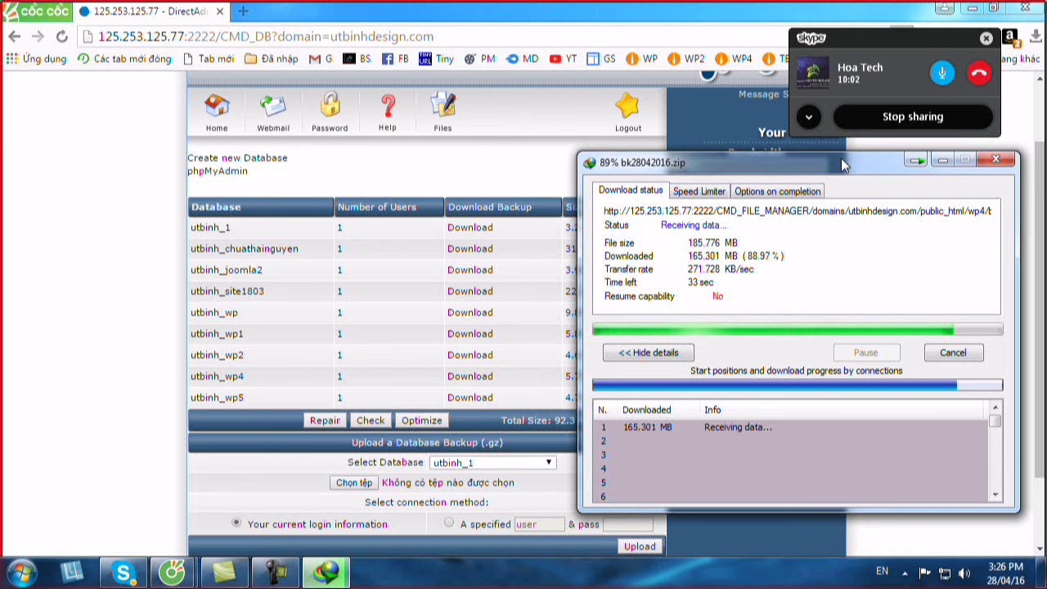
Dismiss the download progress and open the utbinhdesign.com domain page from Home.
{"action": "left_click", "coordinate": [942, 160]}
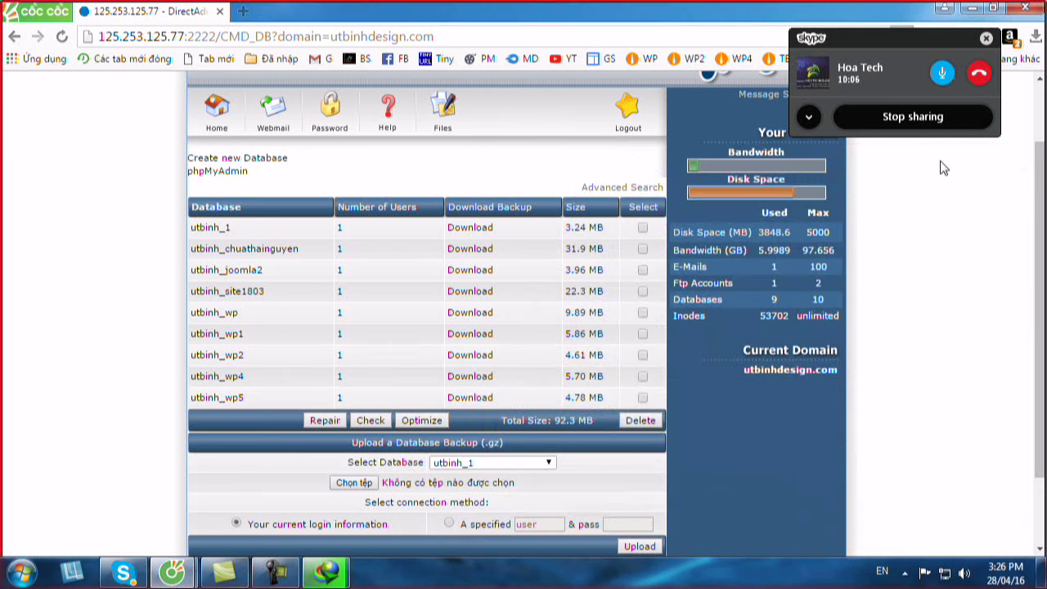
{"action": "left_click", "coordinate": [217, 111]}
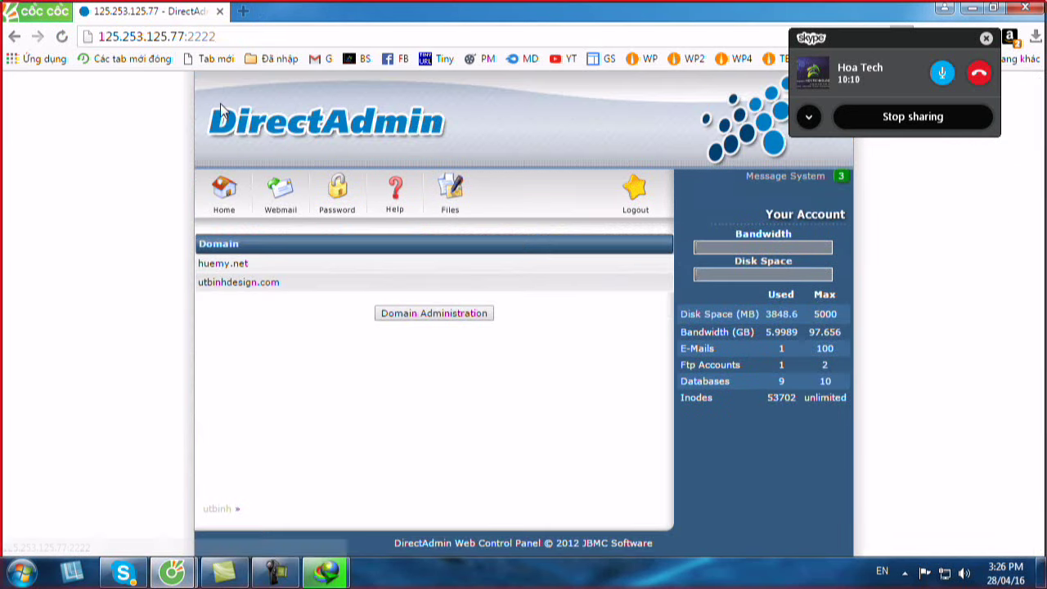
{"action": "left_click", "coordinate": [258, 286]}
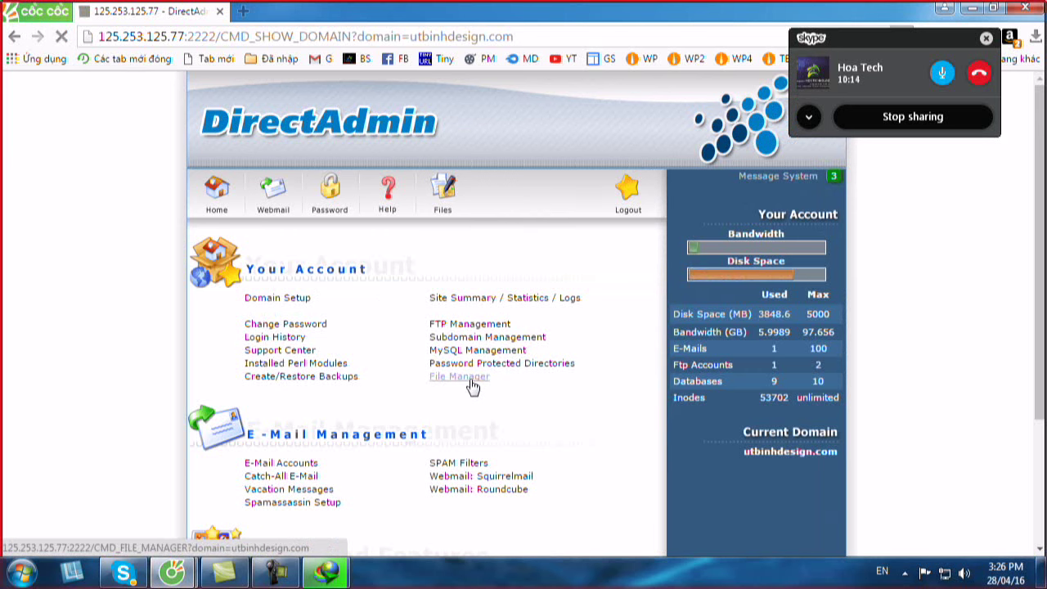
Go into public_html and open the wp5 folder in File Manager.
{"action": "scroll", "coordinate": [490, 368], "scroll_direction": "down", "scroll_amount": 4}
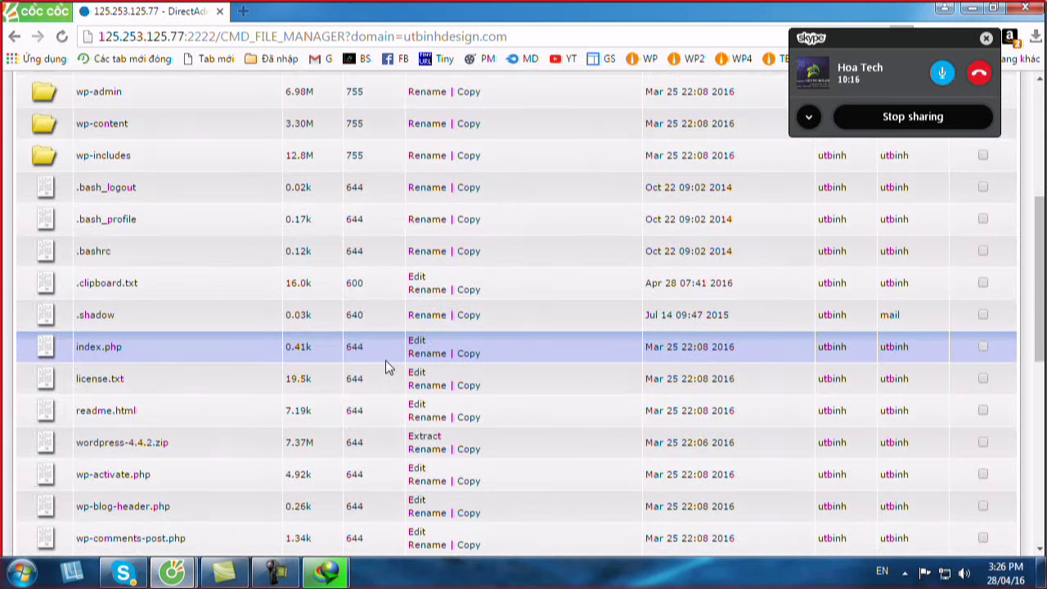
{"action": "scroll", "coordinate": [327, 294], "scroll_direction": "up", "scroll_amount": 4}
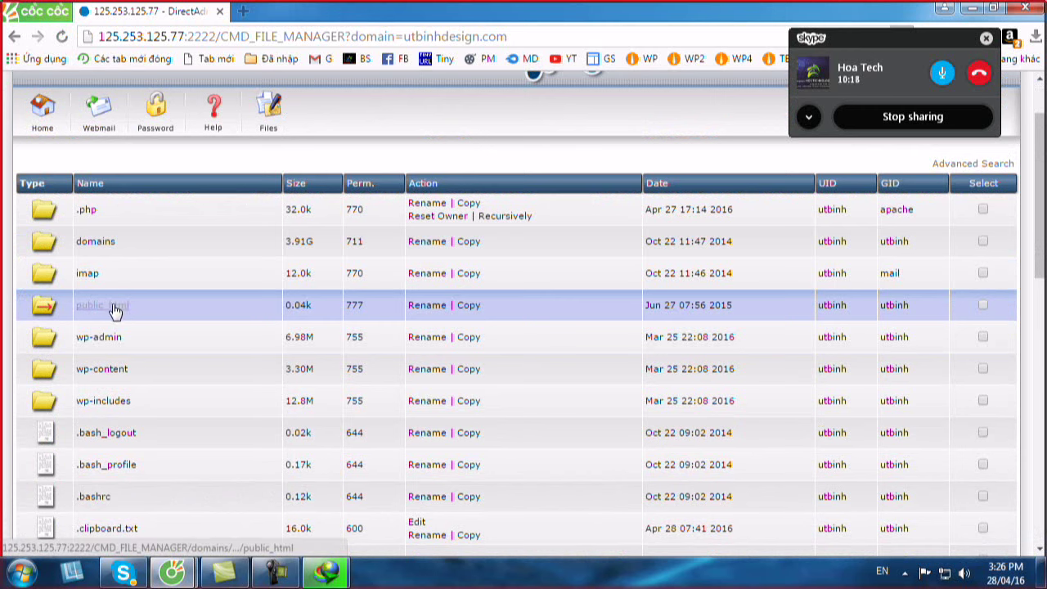
{"action": "left_click", "coordinate": [114, 307]}
{"action": "scroll", "coordinate": [253, 344], "scroll_direction": "down", "scroll_amount": 7}
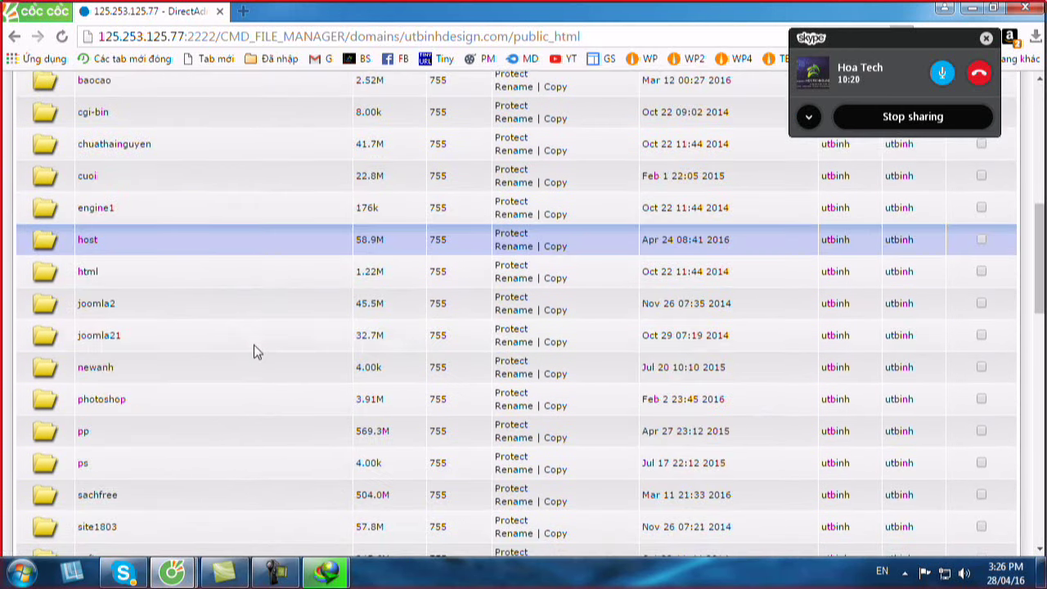
{"action": "scroll", "coordinate": [254, 350], "scroll_direction": "down", "scroll_amount": 6}
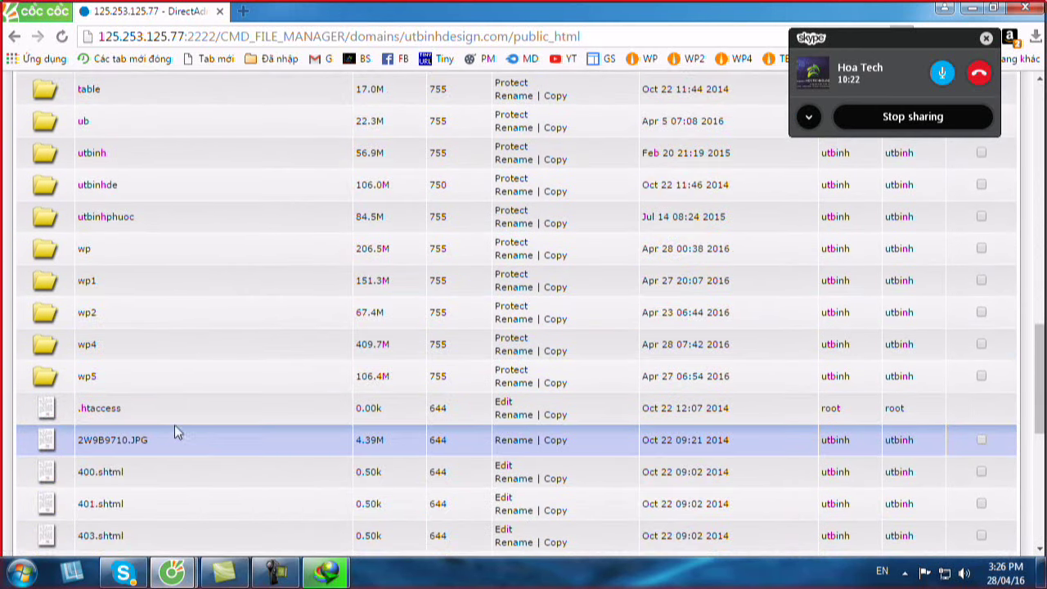
{"action": "left_click", "coordinate": [88, 381]}
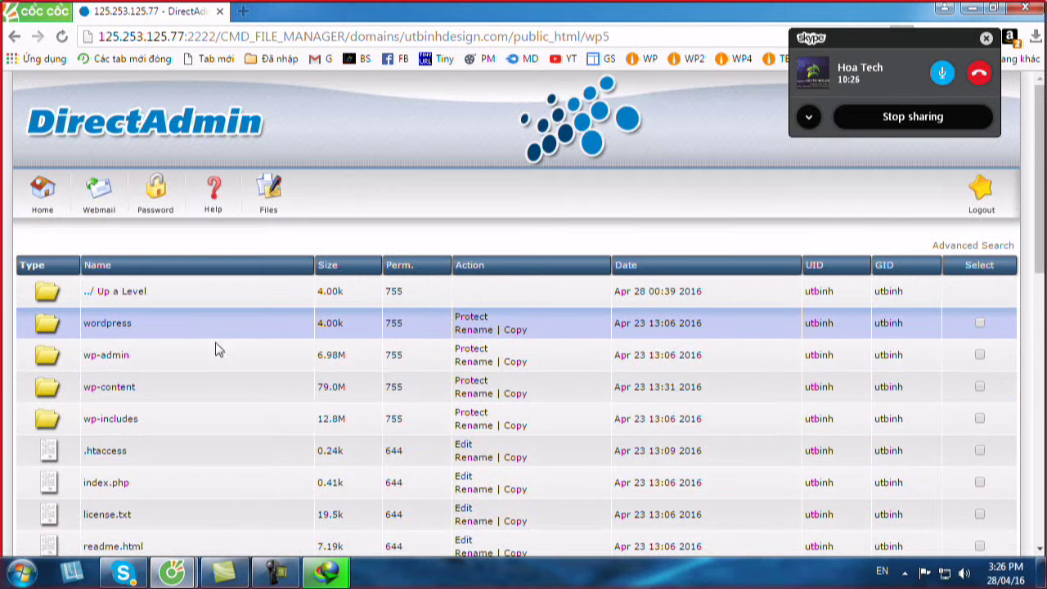
Review the wp5 file listing, including wp-config.php with permission 666.
{"action": "scroll", "coordinate": [215, 342], "scroll_direction": "down", "scroll_amount": 1}
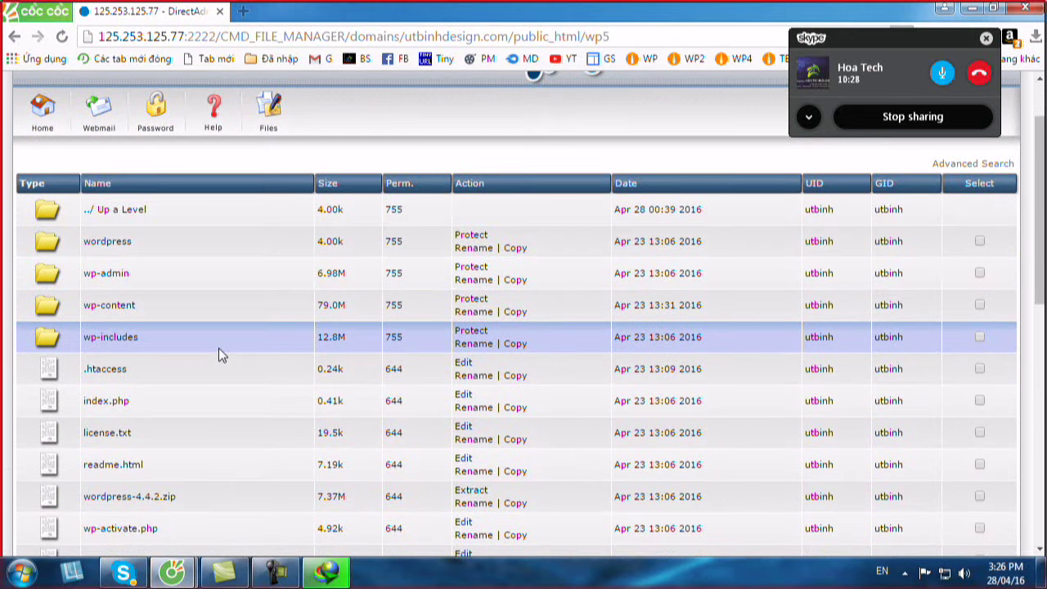
{"action": "scroll", "coordinate": [245, 345], "scroll_direction": "down", "scroll_amount": 4}
{"action": "scroll", "coordinate": [248, 347], "scroll_direction": "up", "scroll_amount": 5}
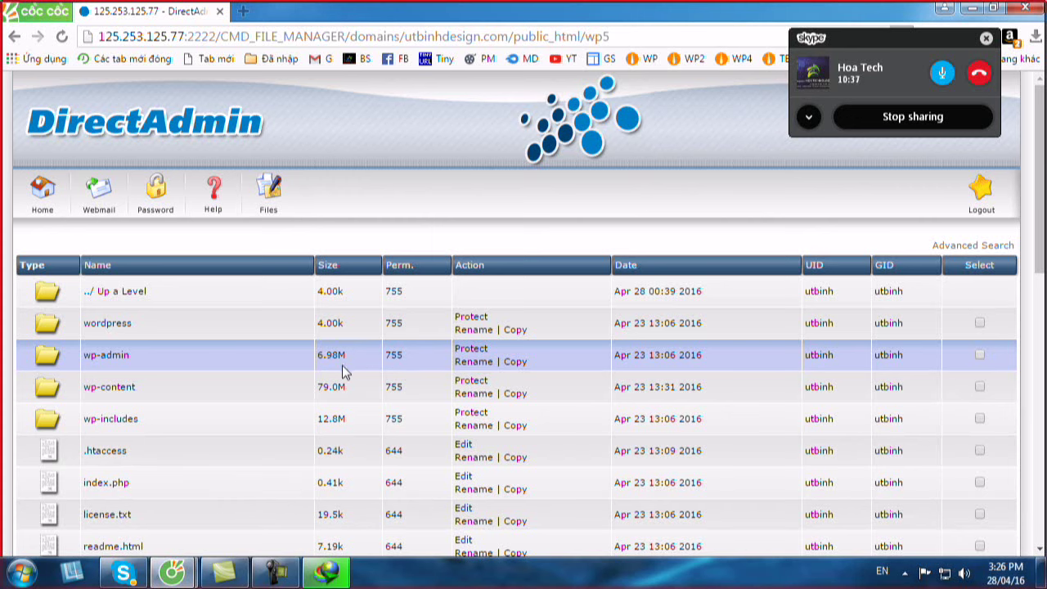
{"action": "scroll", "coordinate": [398, 373], "scroll_direction": "down", "scroll_amount": 1}
{"action": "scroll", "coordinate": [398, 373], "scroll_direction": "down", "scroll_amount": 1}
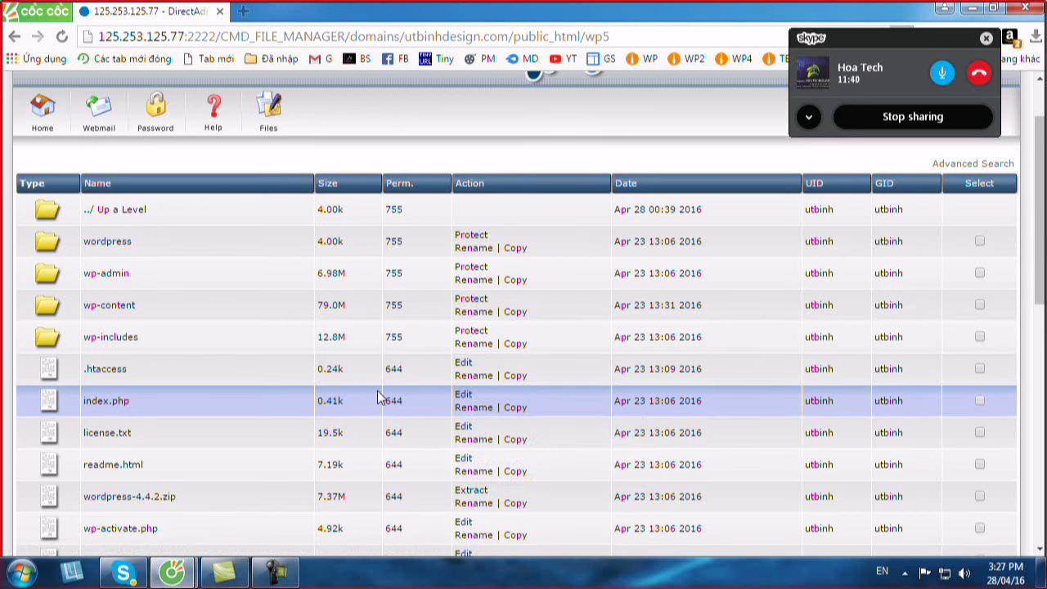
{"action": "mouse_move", "coordinate": [340, 366]}
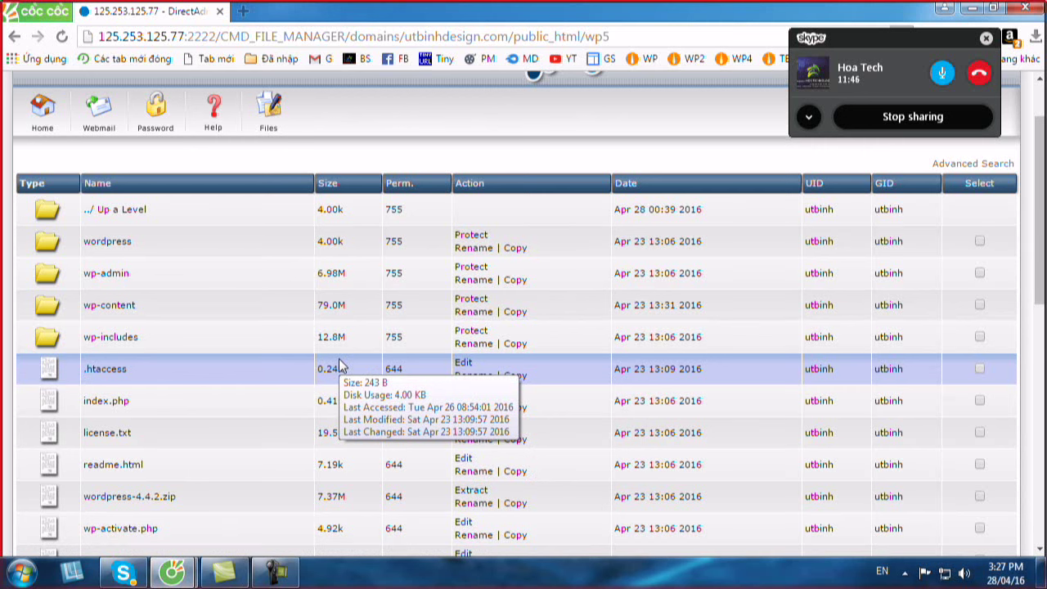
{"action": "scroll", "coordinate": [320, 356], "scroll_direction": "down", "scroll_amount": 5}
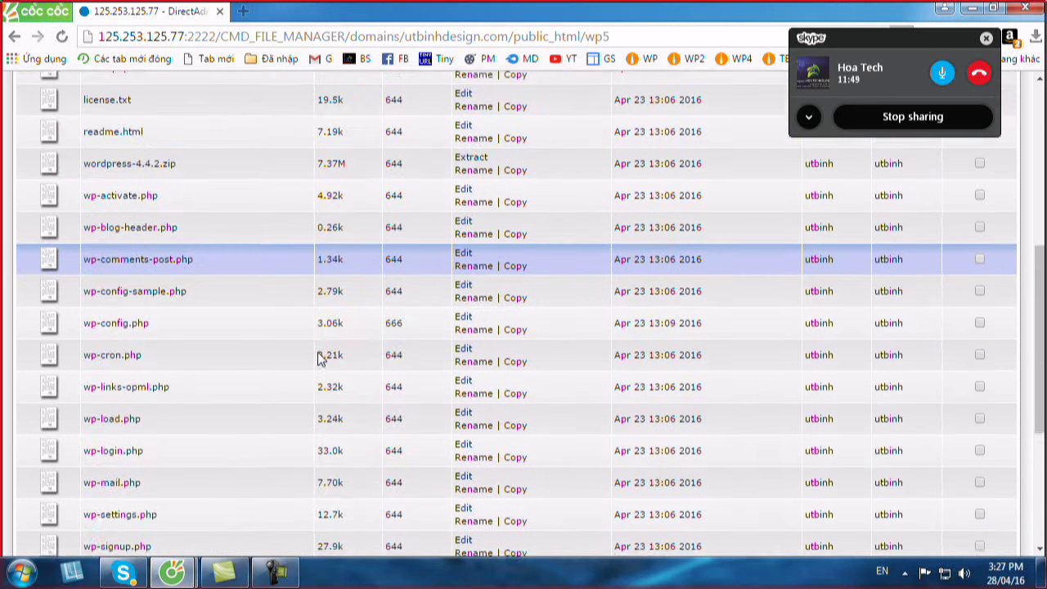
{"action": "scroll", "coordinate": [320, 355], "scroll_direction": "down", "scroll_amount": 2}
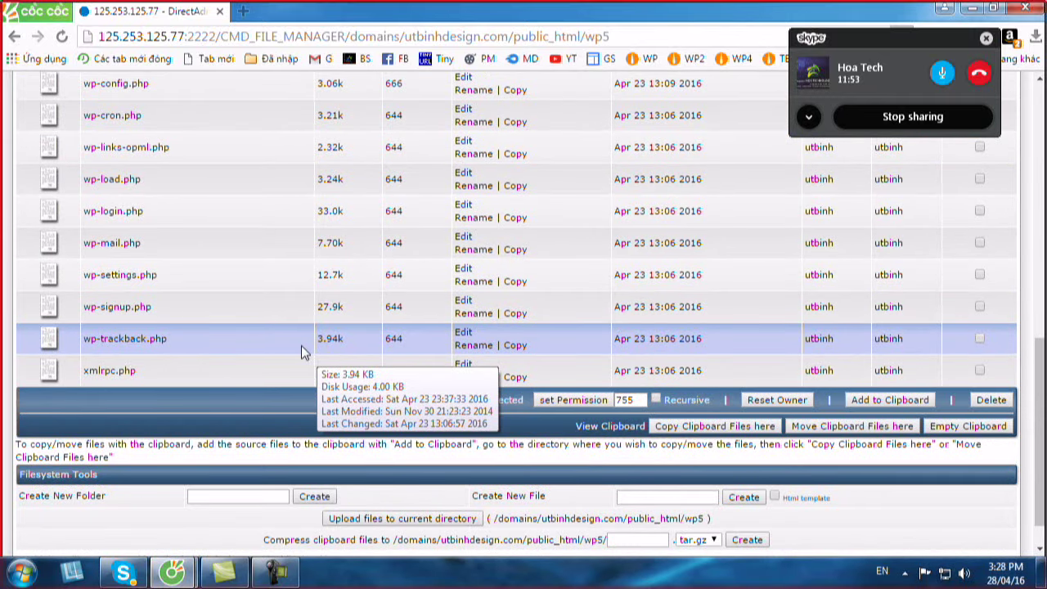
{"action": "scroll", "coordinate": [301, 345], "scroll_direction": "up", "scroll_amount": 1}
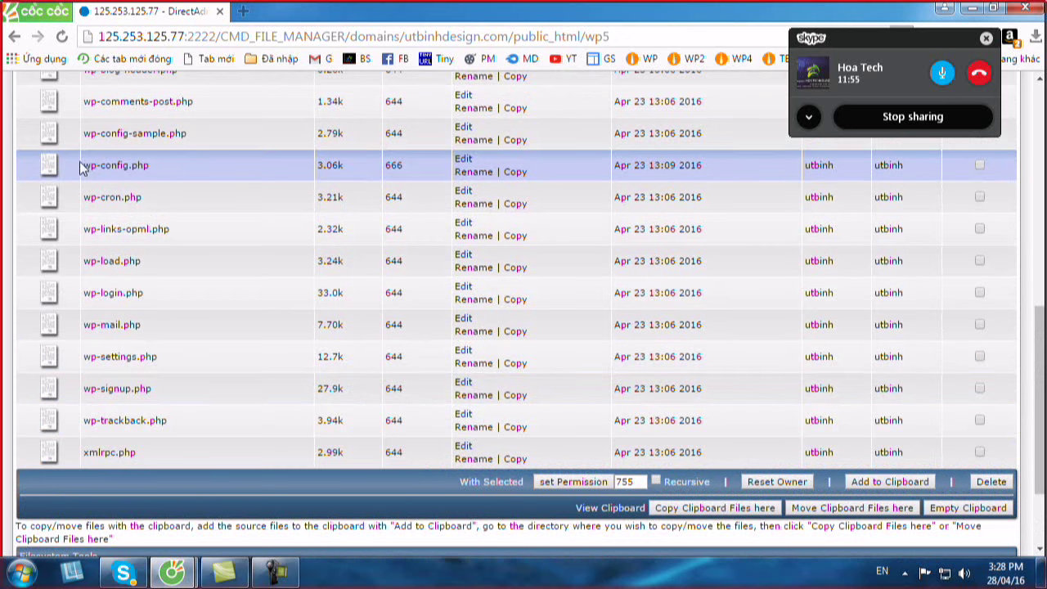
{"action": "mouse_move", "coordinate": [83, 170]}
{"action": "mouse_move", "coordinate": [122, 169]}
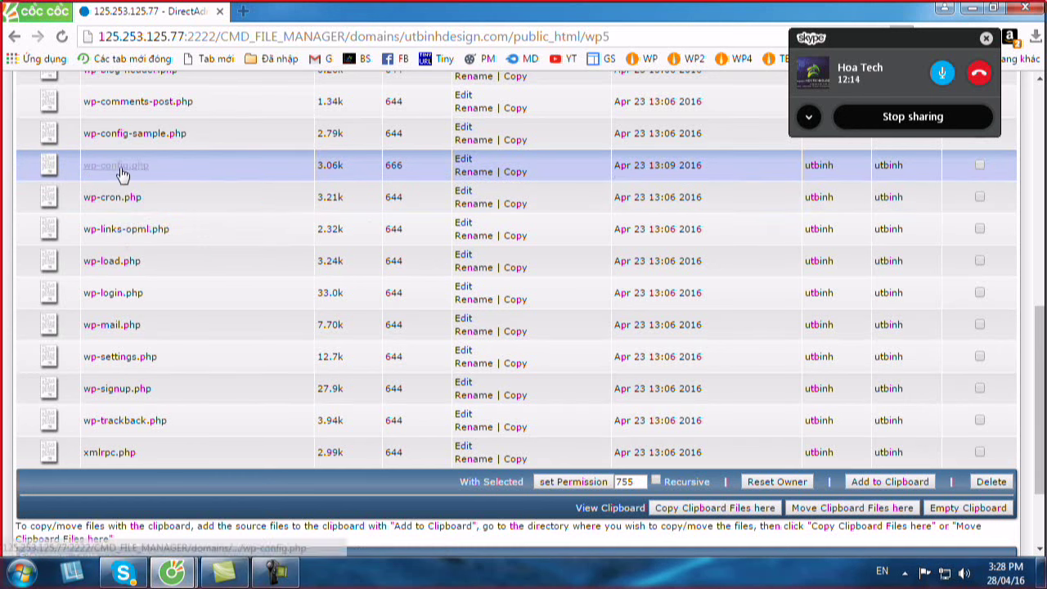
{"action": "left_click", "coordinate": [117, 169]}
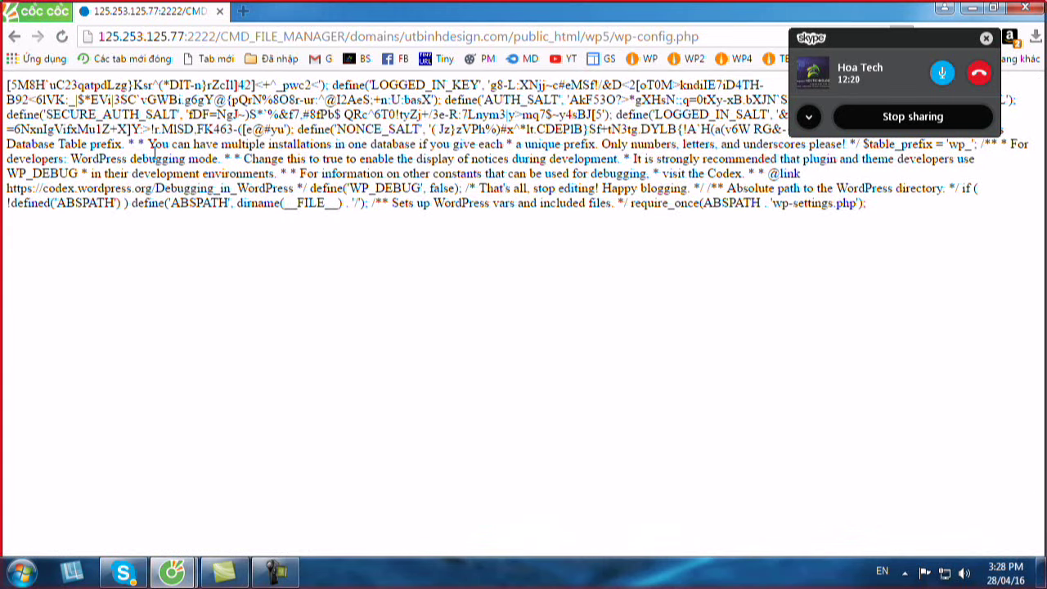
{"action": "left_click", "coordinate": [14, 37]}
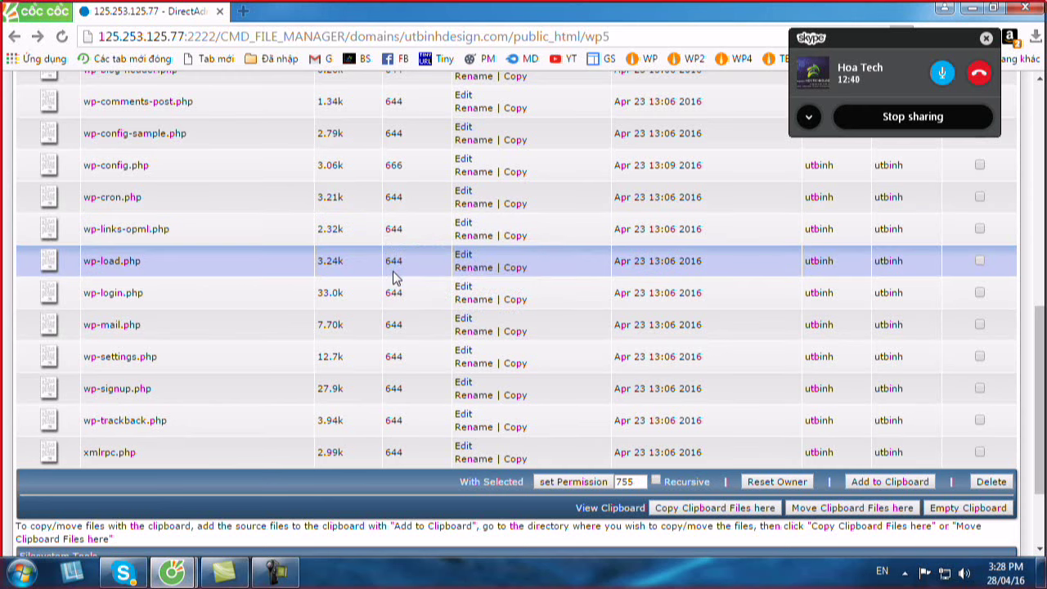
Tick every file and folder in the wp5 listing using the Select header.
{"action": "scroll", "coordinate": [364, 274], "scroll_direction": "up", "scroll_amount": 5}
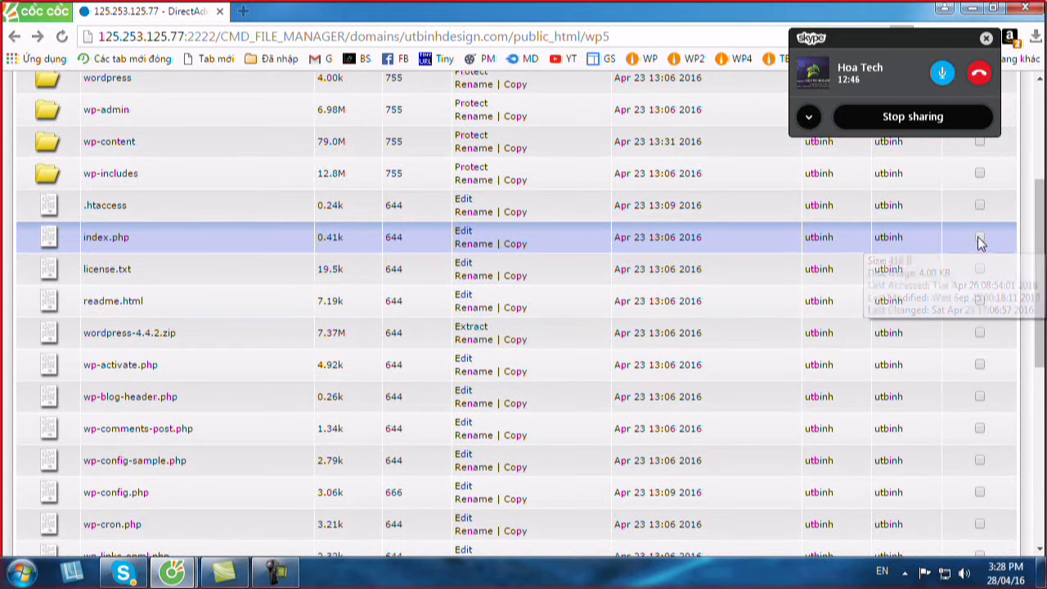
{"action": "scroll", "coordinate": [1034, 235], "scroll_direction": "up", "scroll_amount": 3}
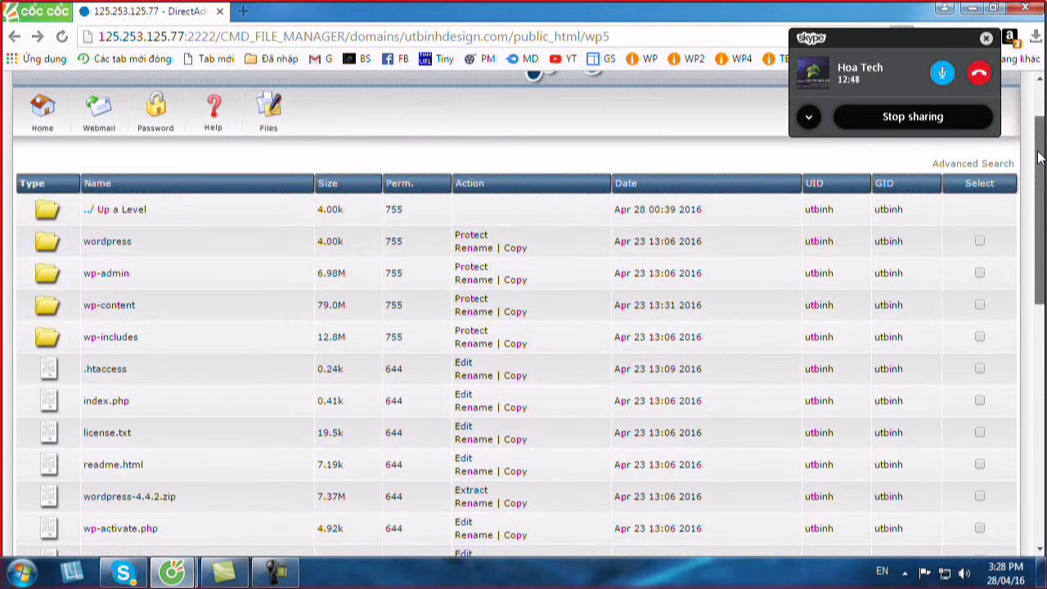
{"action": "left_click", "coordinate": [987, 188]}
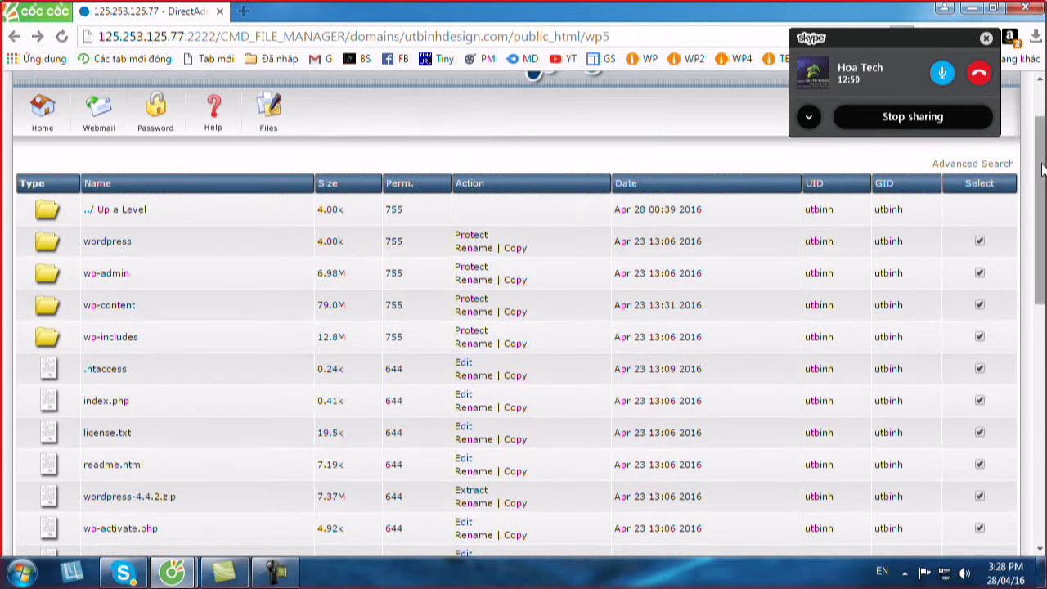
Delete all checked WordPress files and folders in wp5, confirming with OK.
{"action": "left_click_drag", "start_coordinate": [1043, 168], "coordinate": [1043, 181]}
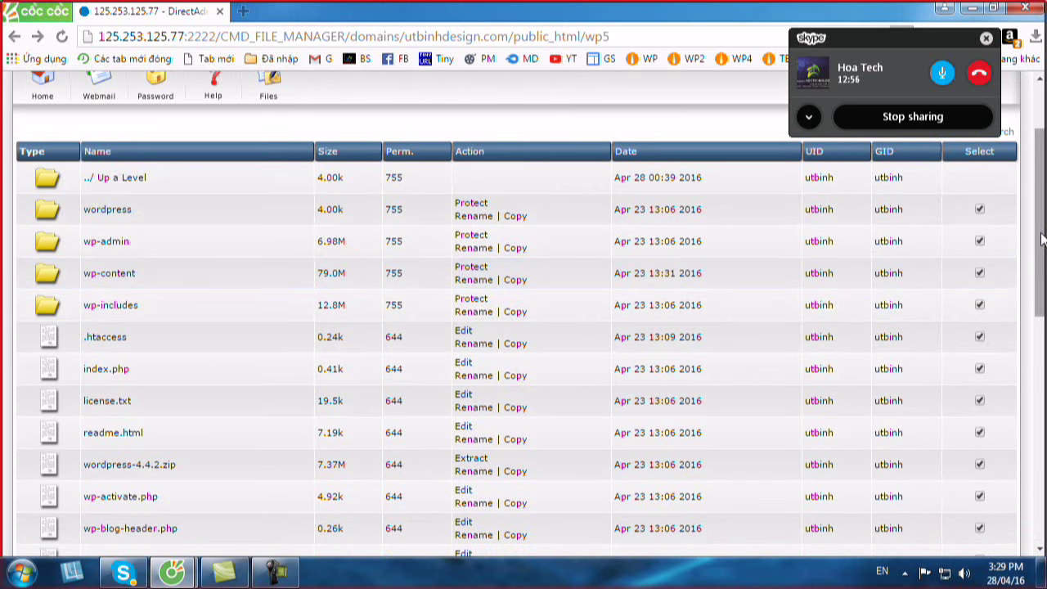
{"action": "left_click_drag", "start_coordinate": [1043, 237], "coordinate": [1040, 480]}
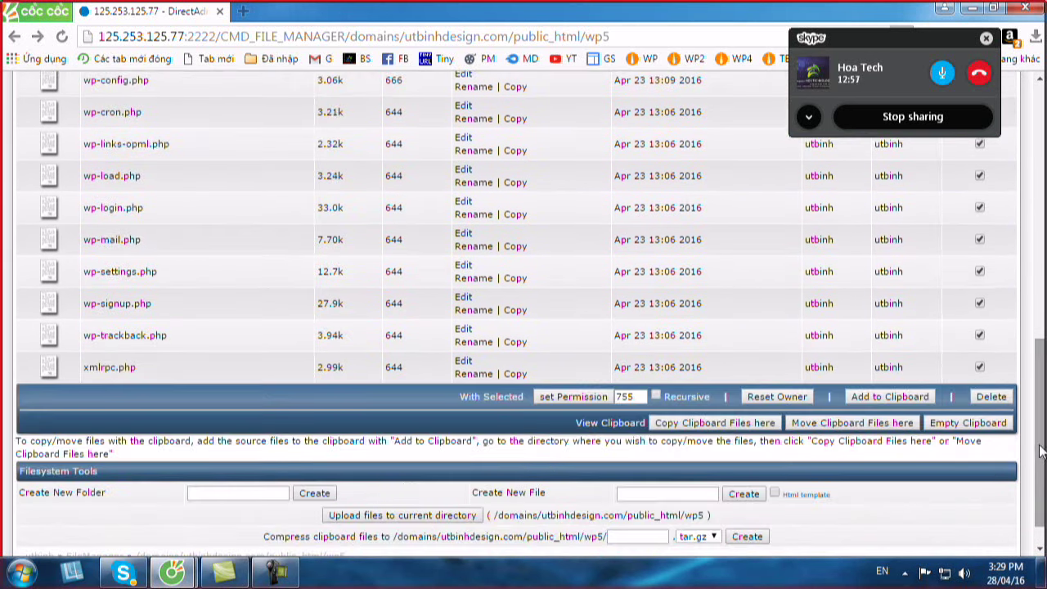
{"action": "left_click", "coordinate": [987, 399]}
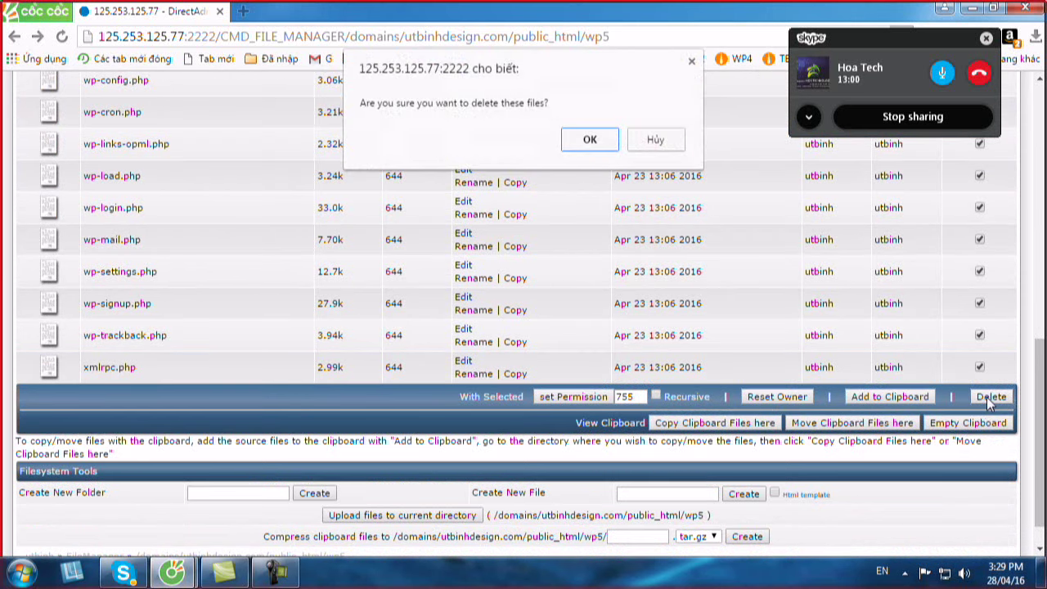
{"action": "left_click", "coordinate": [592, 146]}
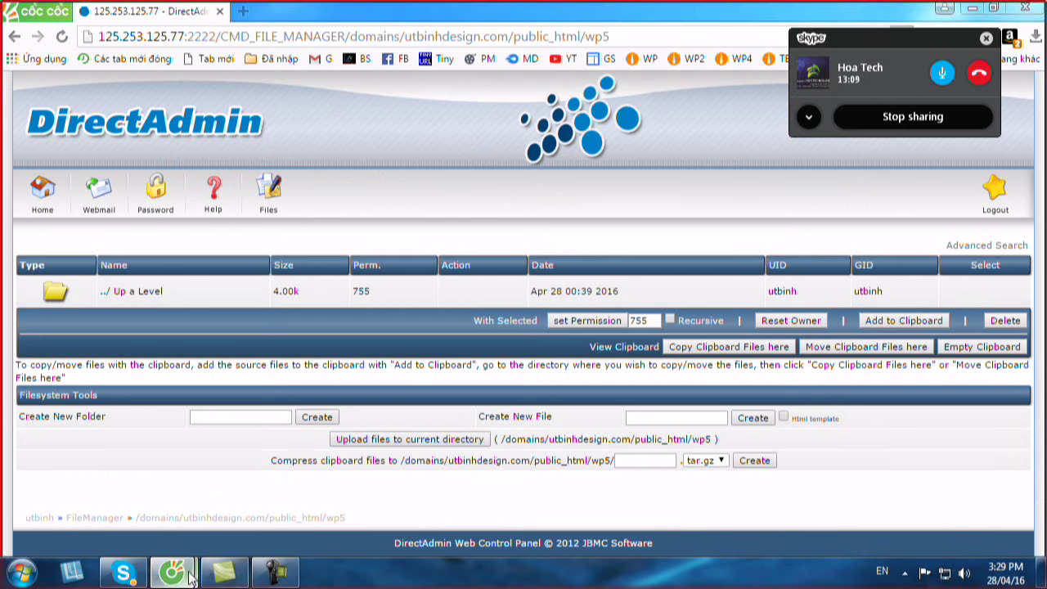
{"action": "mouse_move", "coordinate": [172, 572]}
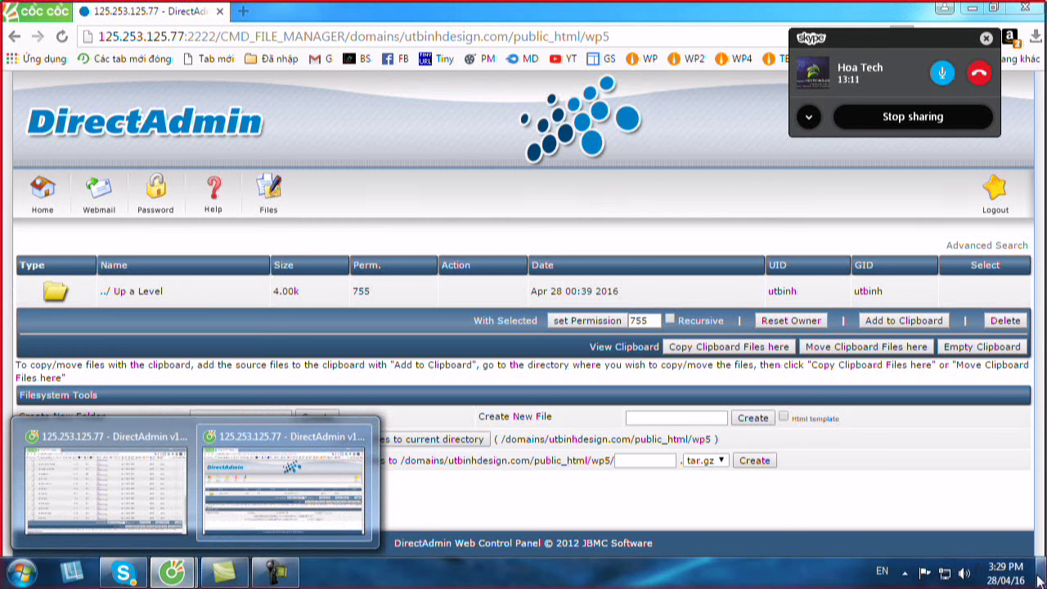
{"action": "left_click", "coordinate": [1041, 572]}
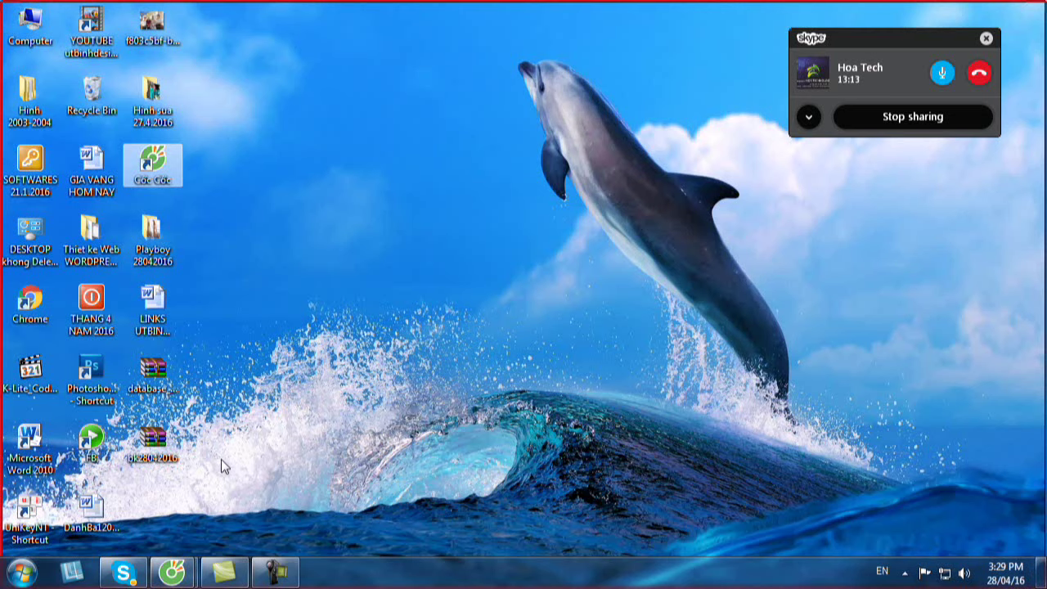
{"action": "mouse_move", "coordinate": [170, 579]}
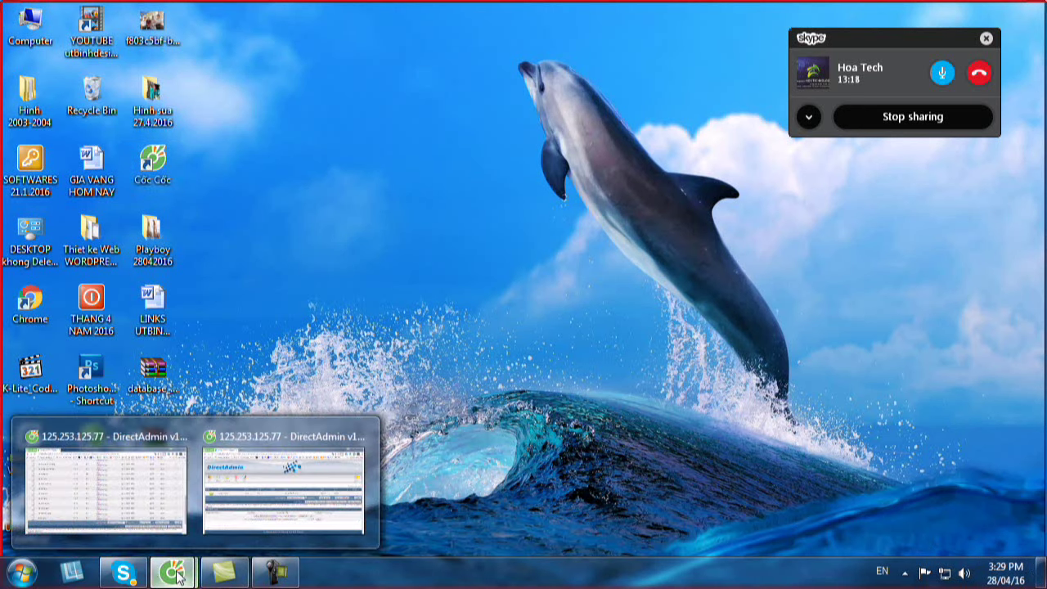
{"action": "left_click", "coordinate": [206, 492]}
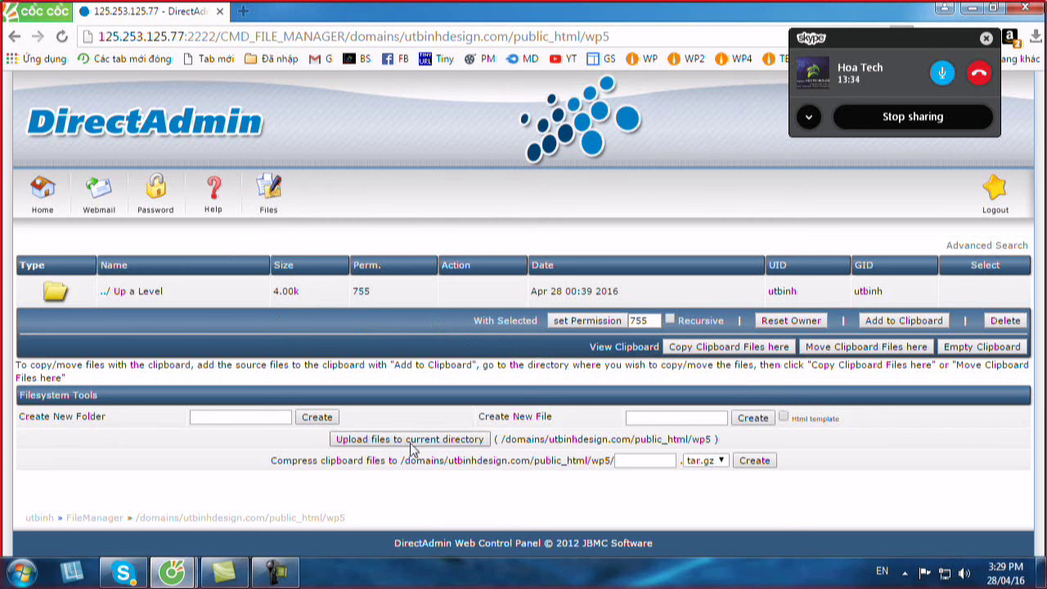
Upload the bk28042016.zip backup archive into the wp5 folder.
{"action": "left_click", "coordinate": [461, 448]}
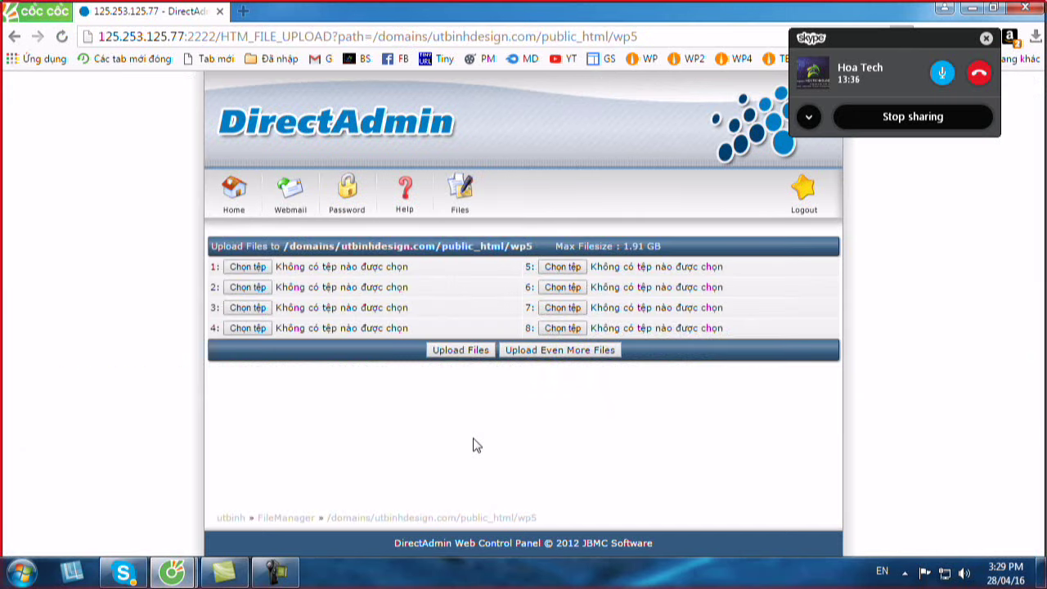
{"action": "left_click", "coordinate": [248, 267]}
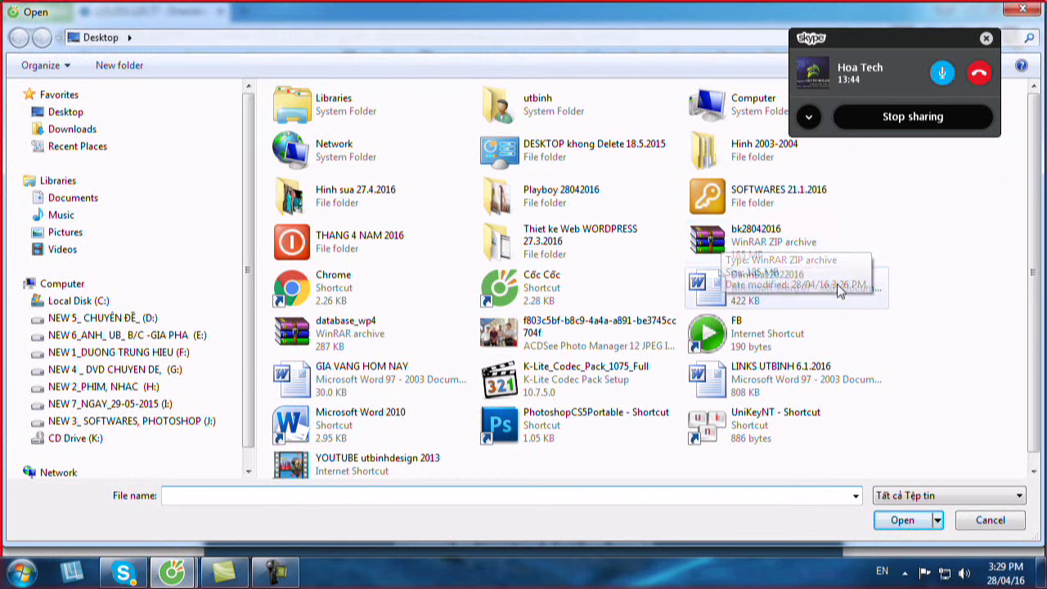
{"action": "left_click", "coordinate": [723, 252]}
{"action": "left_click", "coordinate": [900, 521]}
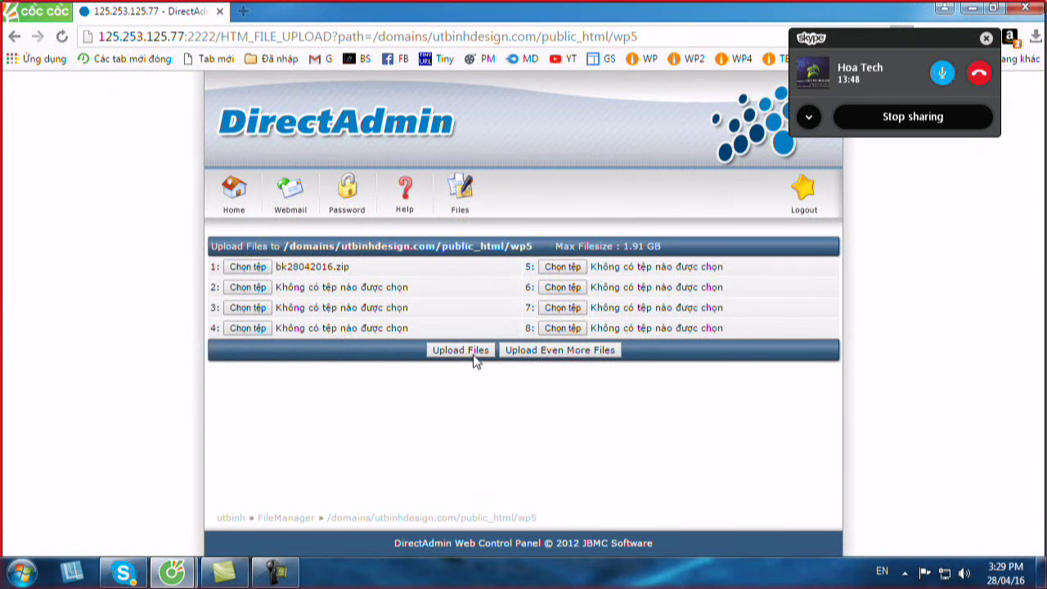
{"action": "left_click", "coordinate": [478, 352]}
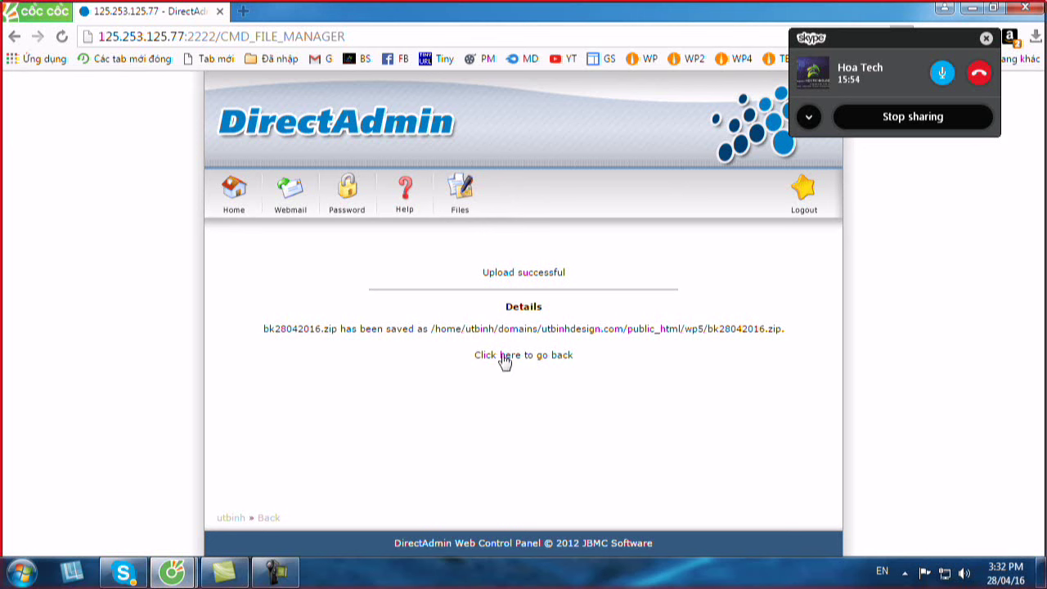
Extract bk28042016.zip into wp5 and return to the wp5 folder contents.
{"action": "left_click", "coordinate": [519, 360]}
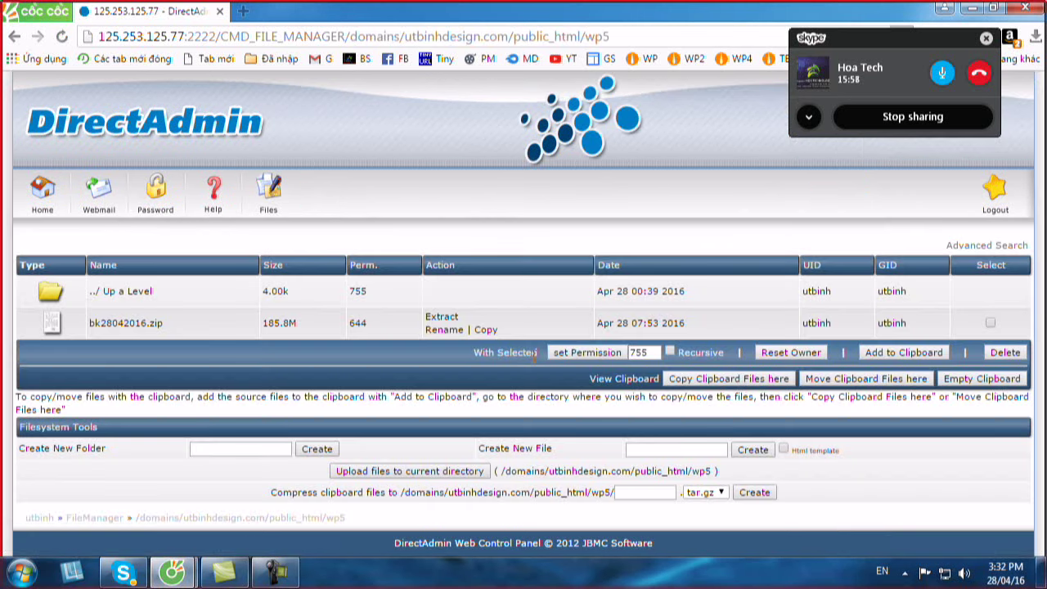
{"action": "left_click", "coordinate": [446, 318]}
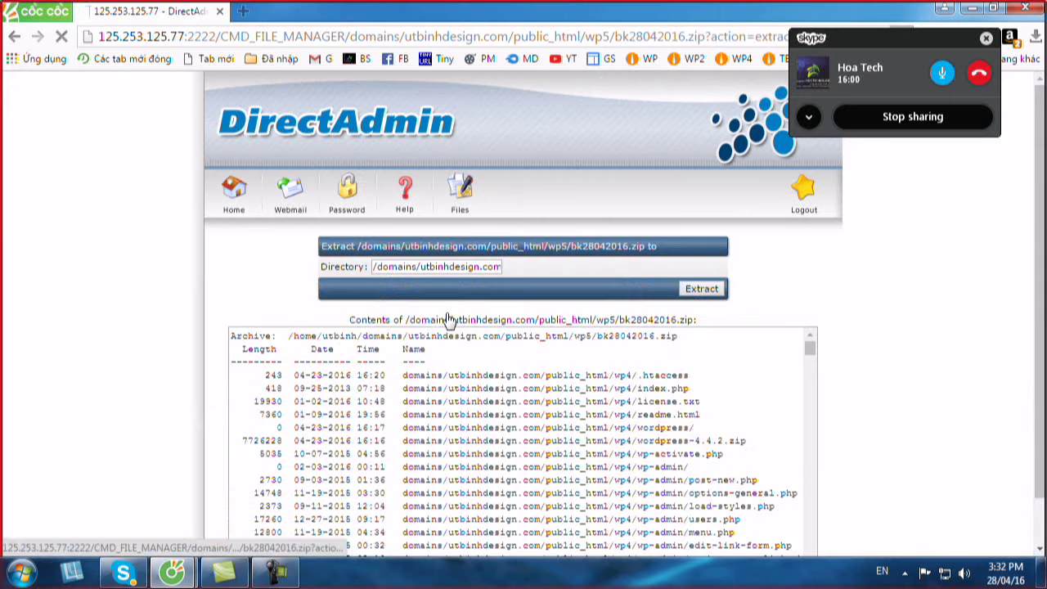
{"action": "left_click", "coordinate": [696, 291]}
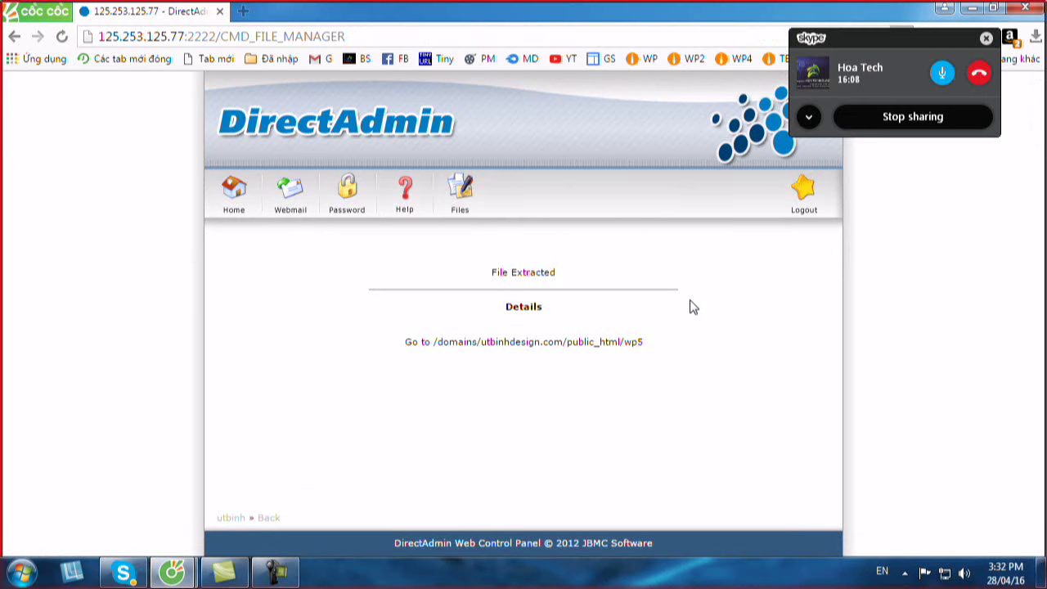
{"action": "left_click", "coordinate": [472, 343]}
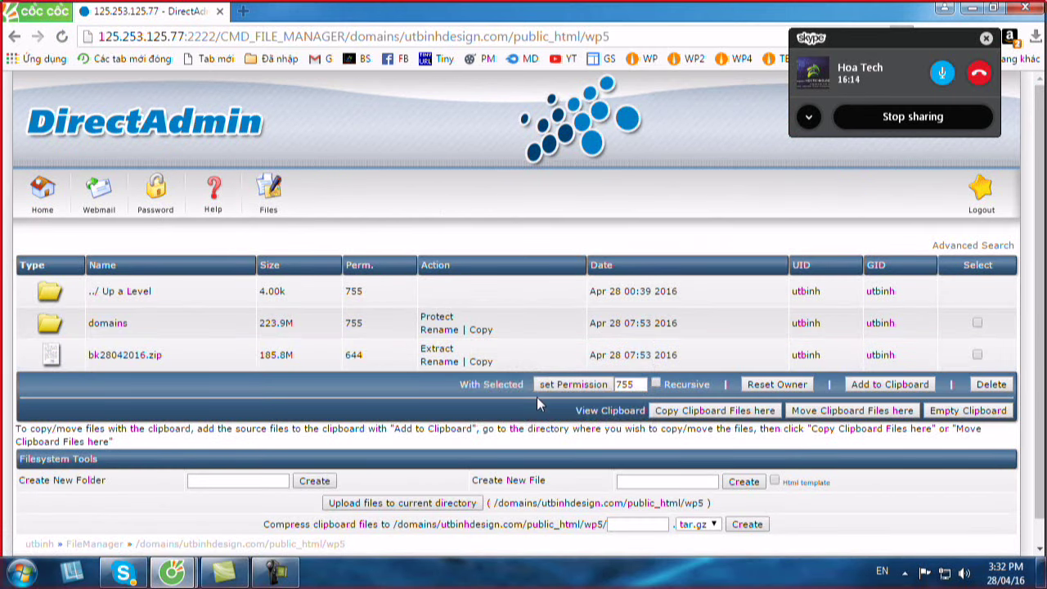
Drill into the extracted domains/utbinhdesign.com/public_html/wp4 folder.
{"action": "left_click", "coordinate": [107, 325]}
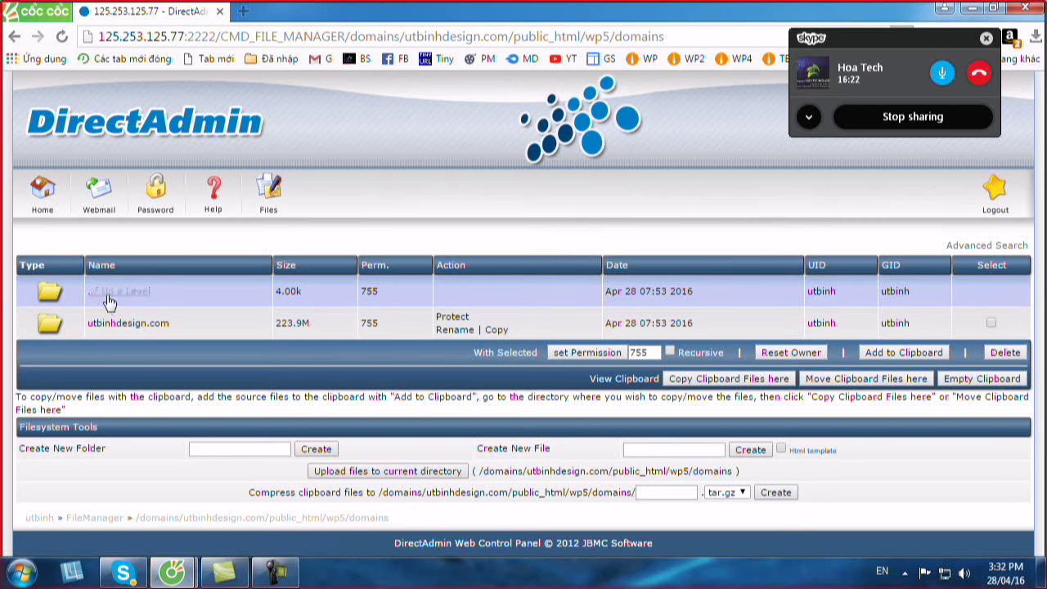
{"action": "left_click", "coordinate": [117, 325]}
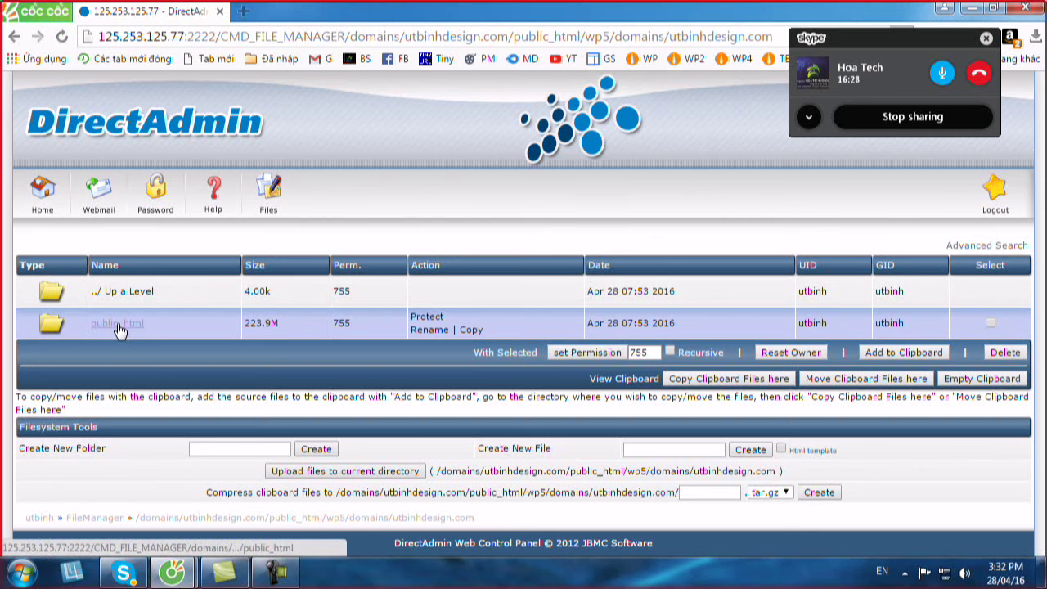
{"action": "left_click", "coordinate": [117, 327]}
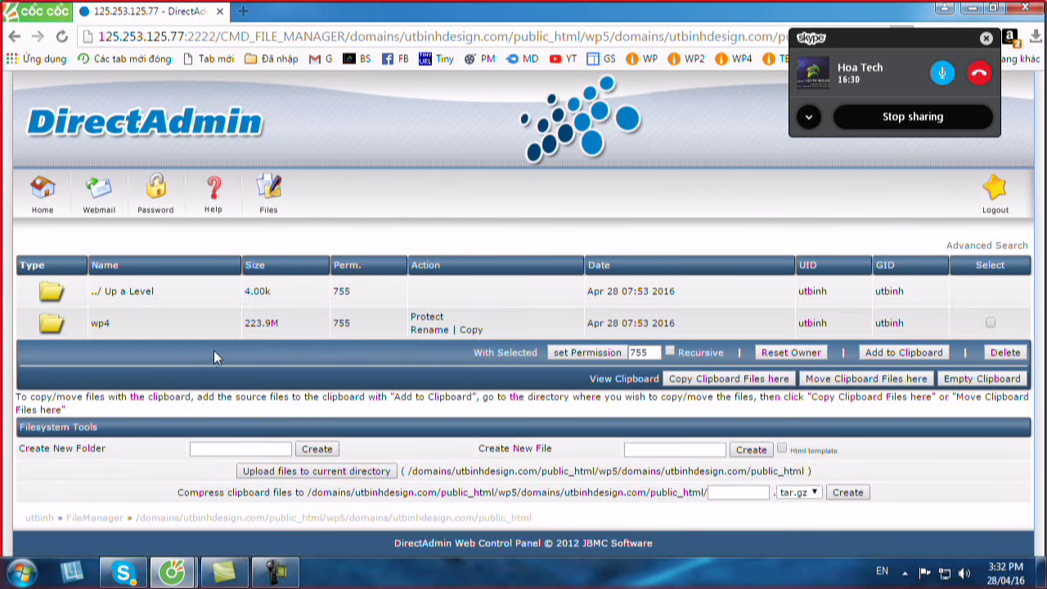
{"action": "left_click", "coordinate": [101, 327]}
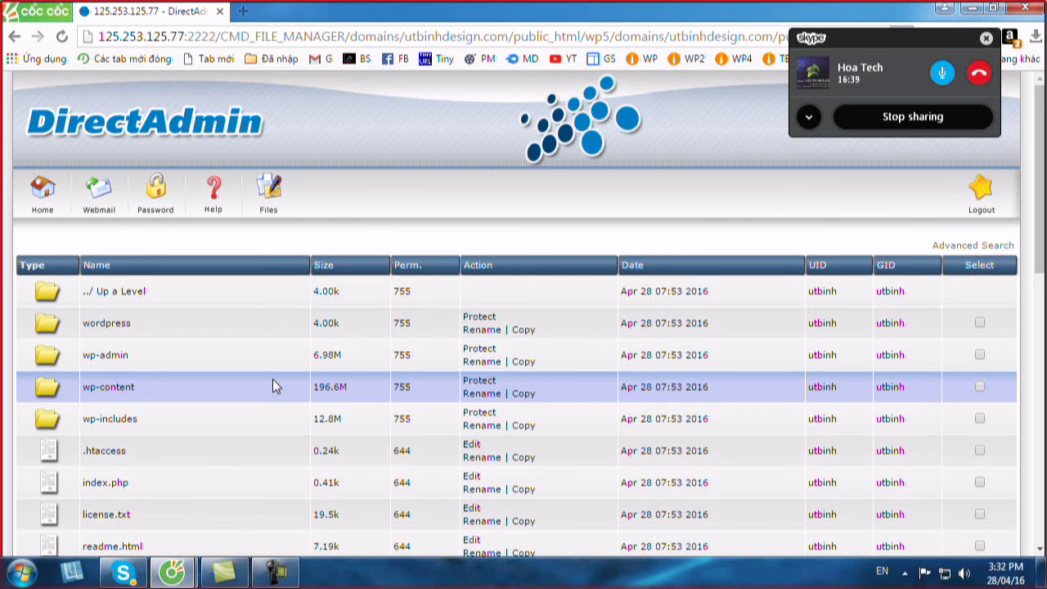
Select all wp4 files and folders and add them to the clipboard.
{"action": "left_click", "coordinate": [971, 273]}
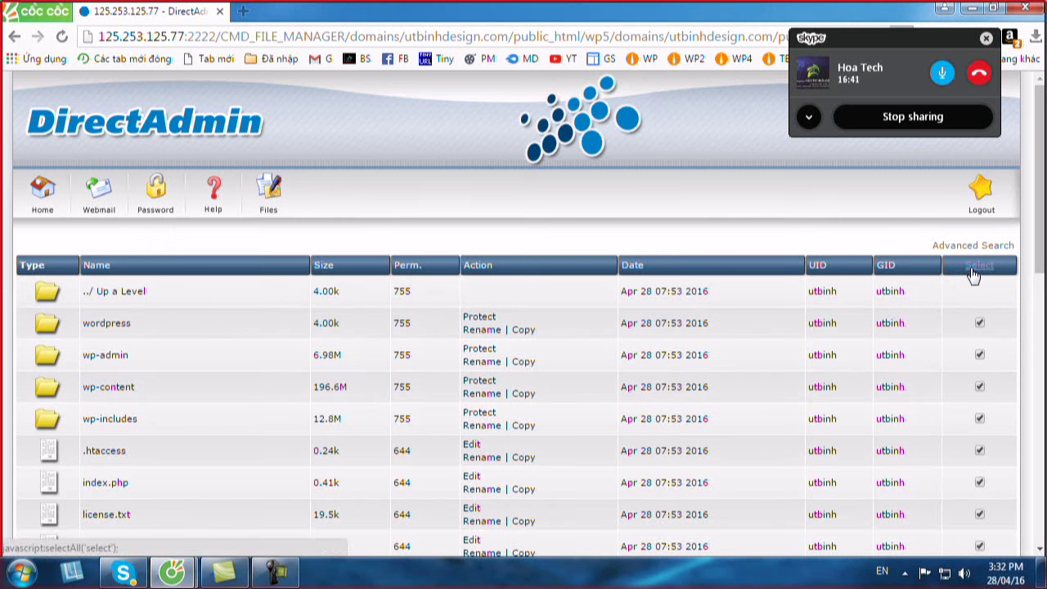
{"action": "scroll", "coordinate": [1030, 312], "scroll_direction": "down", "scroll_amount": 10}
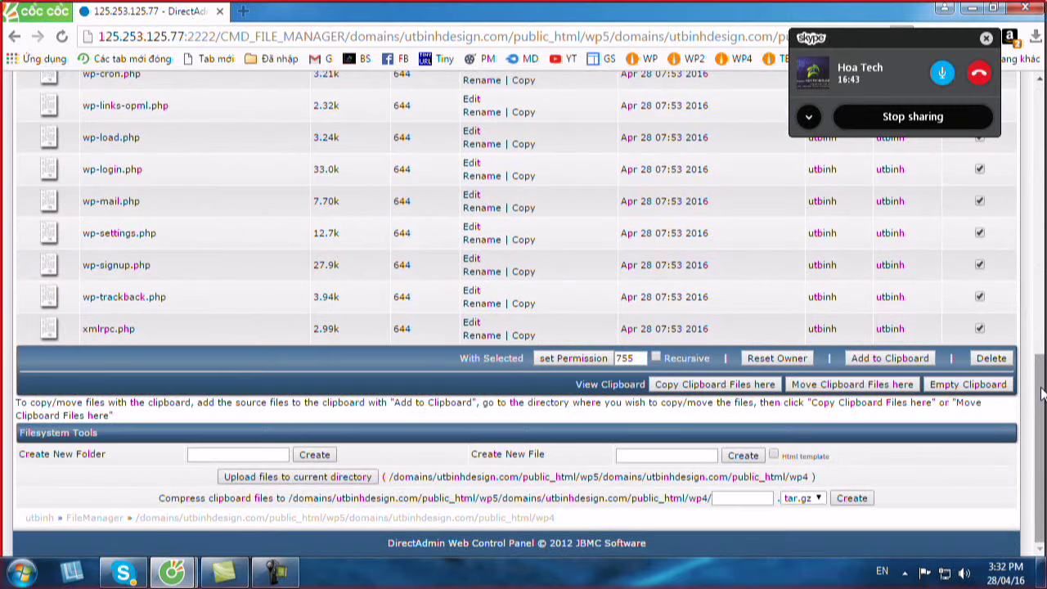
{"action": "left_click", "coordinate": [866, 361]}
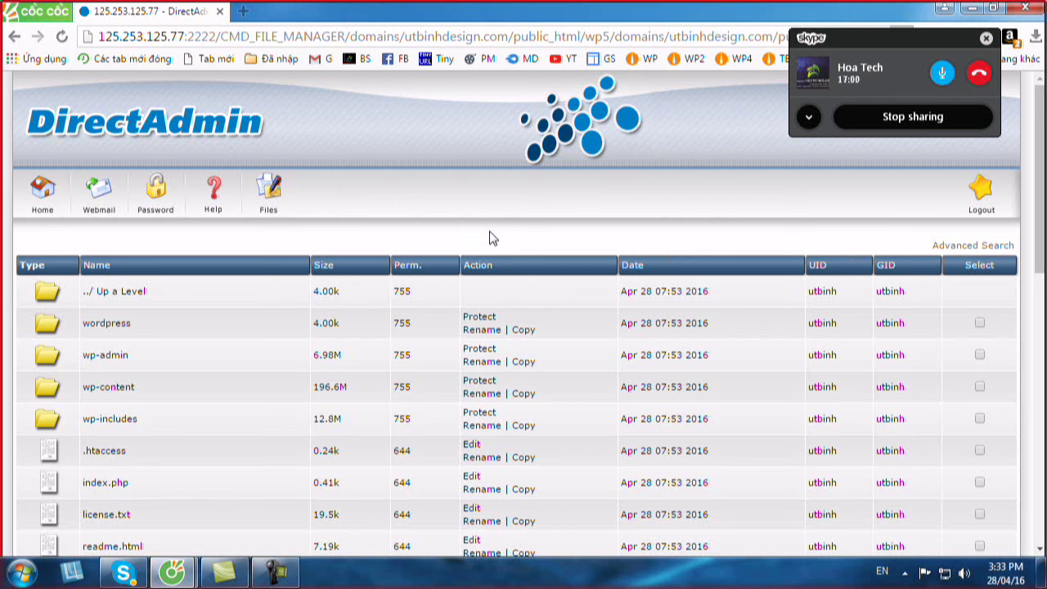
Navigate from the home directory through public_html into the wp5 folder.
{"action": "left_click", "coordinate": [268, 196]}
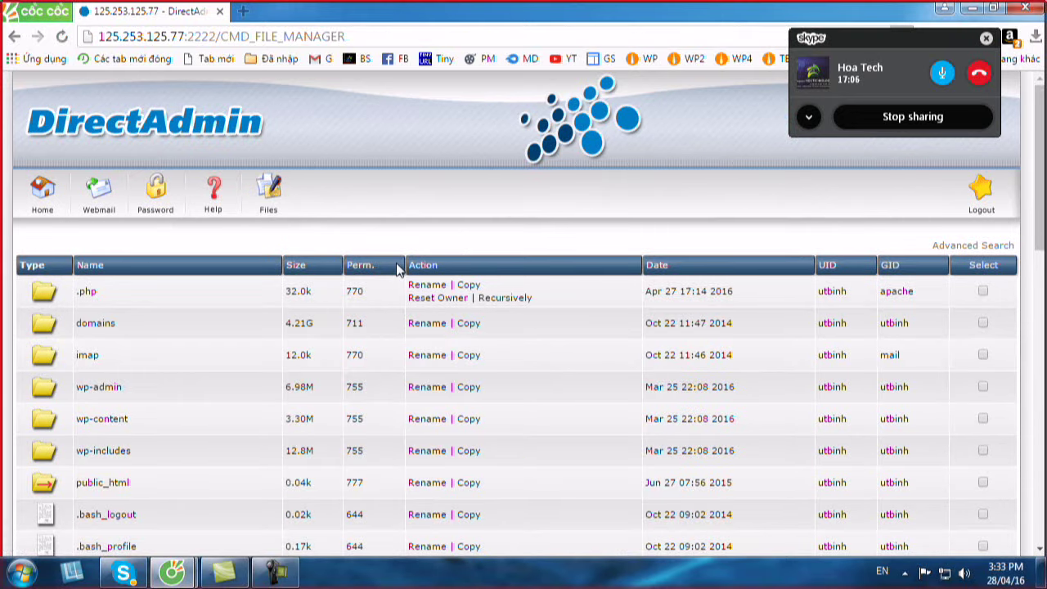
{"action": "scroll", "coordinate": [397, 270], "scroll_direction": "down", "scroll_amount": 6}
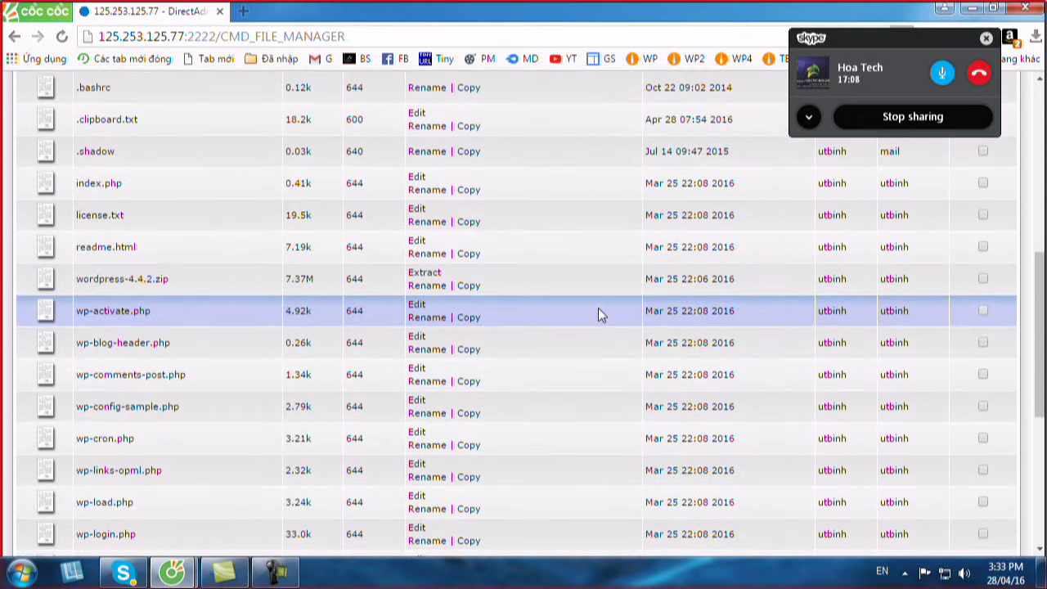
{"action": "scroll", "coordinate": [598, 316], "scroll_direction": "down", "scroll_amount": 3}
{"action": "scroll", "coordinate": [613, 335], "scroll_direction": "down", "scroll_amount": 1}
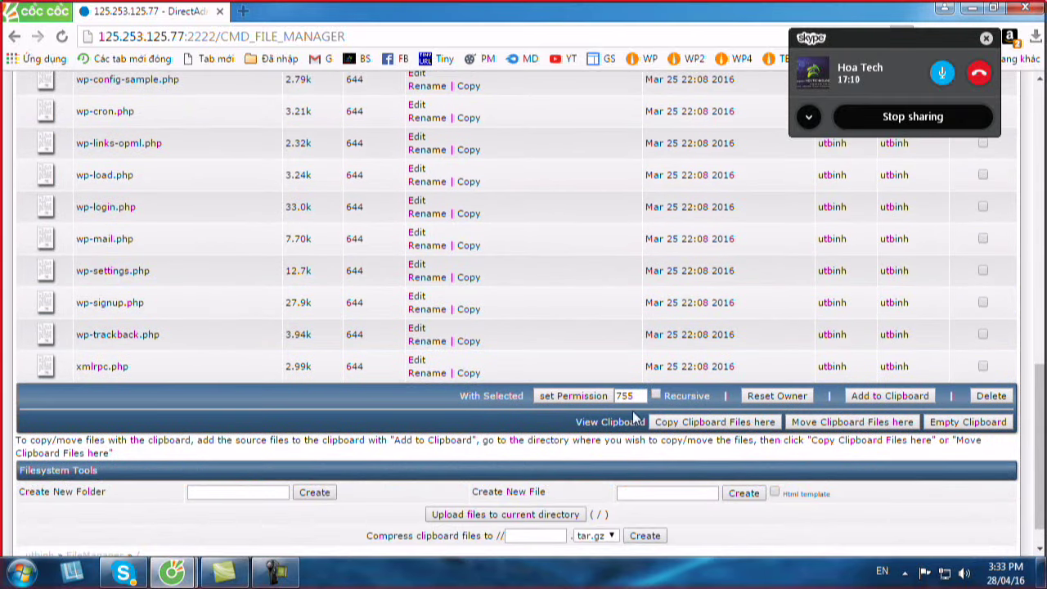
{"action": "scroll", "coordinate": [589, 427], "scroll_direction": "up", "scroll_amount": 6}
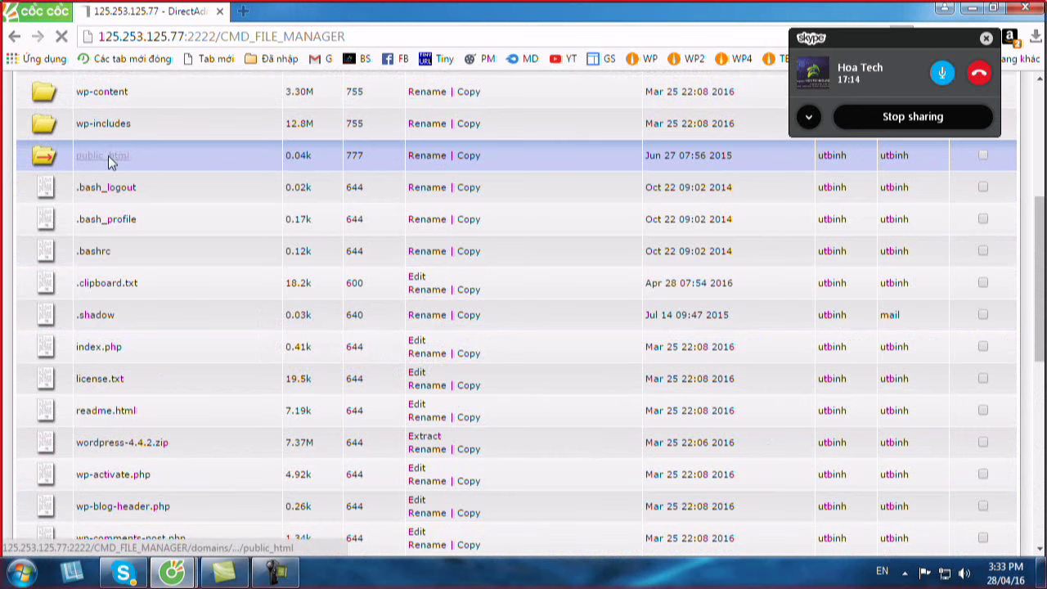
{"action": "left_click", "coordinate": [106, 157]}
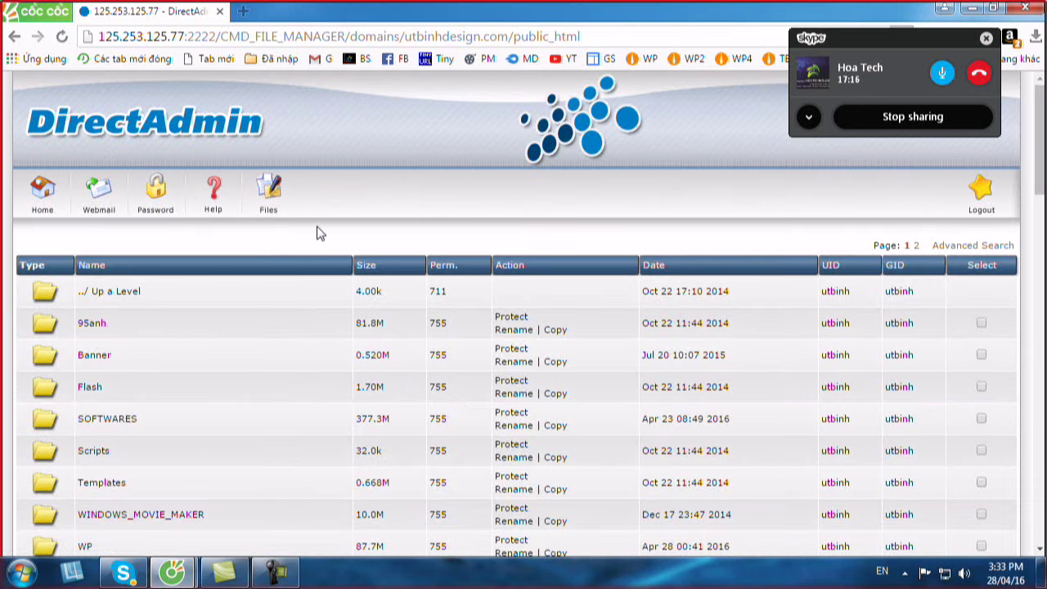
{"action": "scroll", "coordinate": [263, 324], "scroll_direction": "down", "scroll_amount": 2}
{"action": "scroll", "coordinate": [262, 324], "scroll_direction": "down", "scroll_amount": 6}
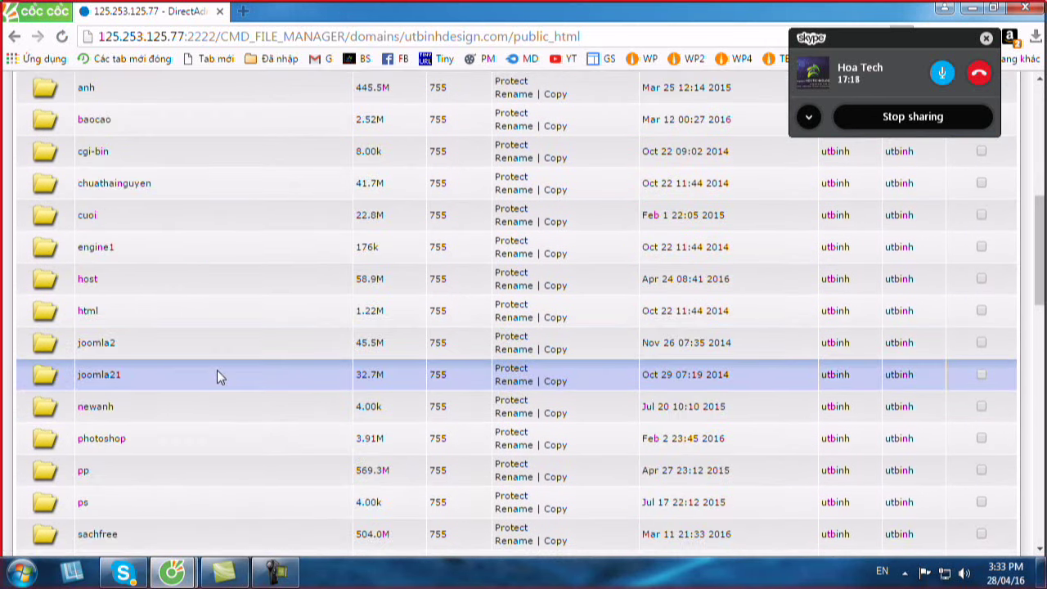
{"action": "scroll", "coordinate": [214, 378], "scroll_direction": "down", "scroll_amount": 5}
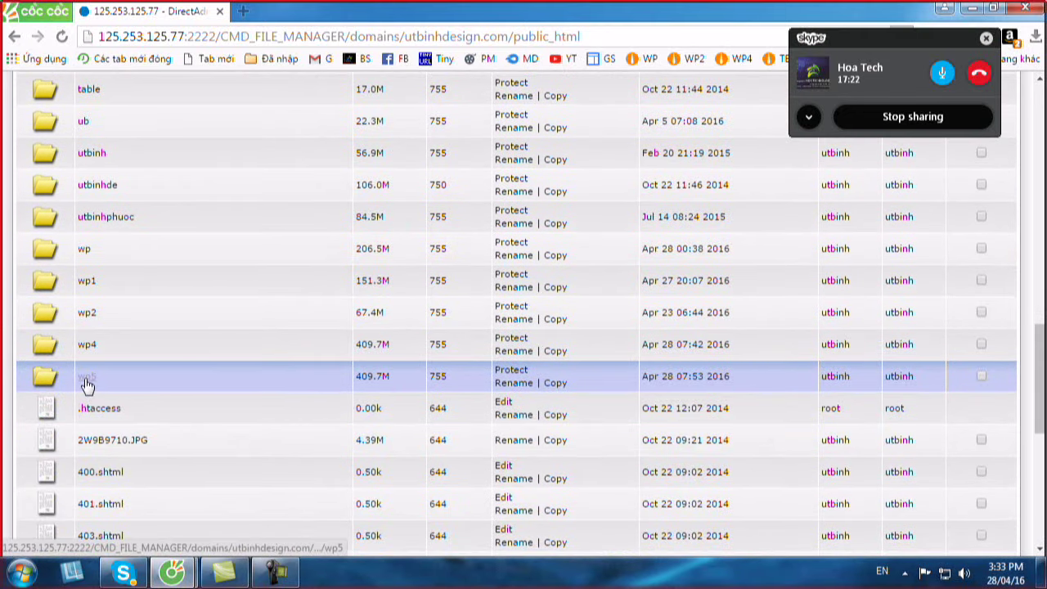
{"action": "left_click", "coordinate": [86, 378]}
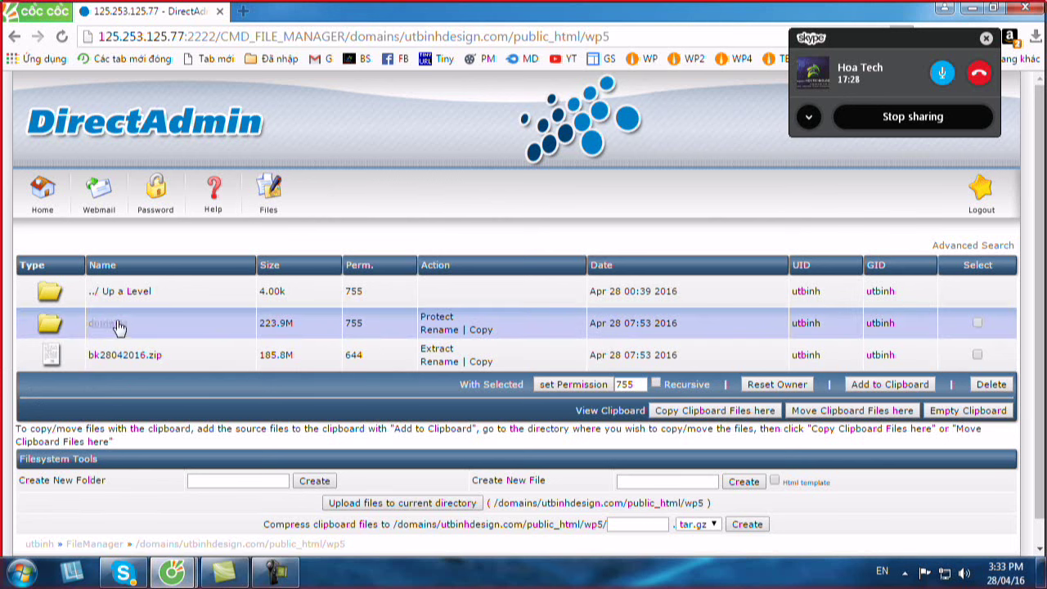
Move the clipboard WordPress files into wp5, allowing overwrite, then return to the listing.
{"action": "left_click", "coordinate": [824, 411]}
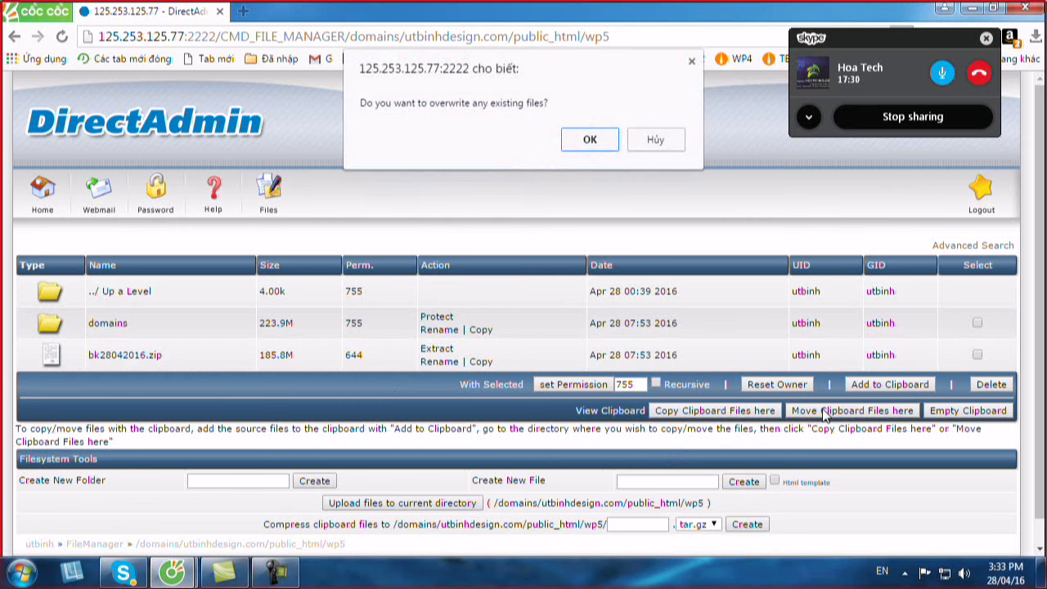
{"action": "left_click", "coordinate": [588, 140]}
{"action": "scroll", "coordinate": [587, 147], "scroll_direction": "down", "scroll_amount": 3}
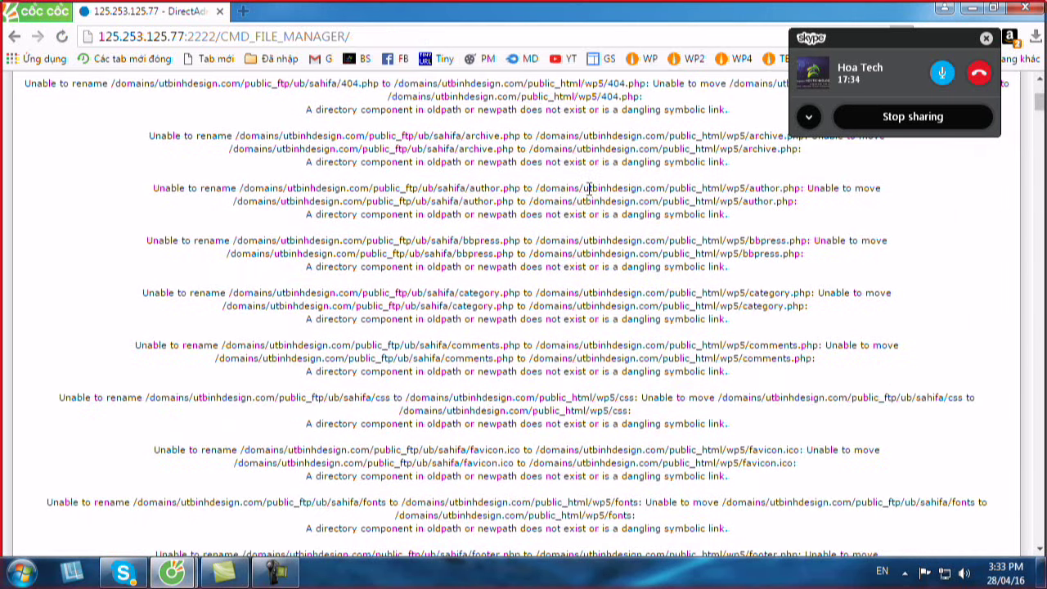
{"action": "scroll", "coordinate": [577, 190], "scroll_direction": "down", "scroll_amount": 9}
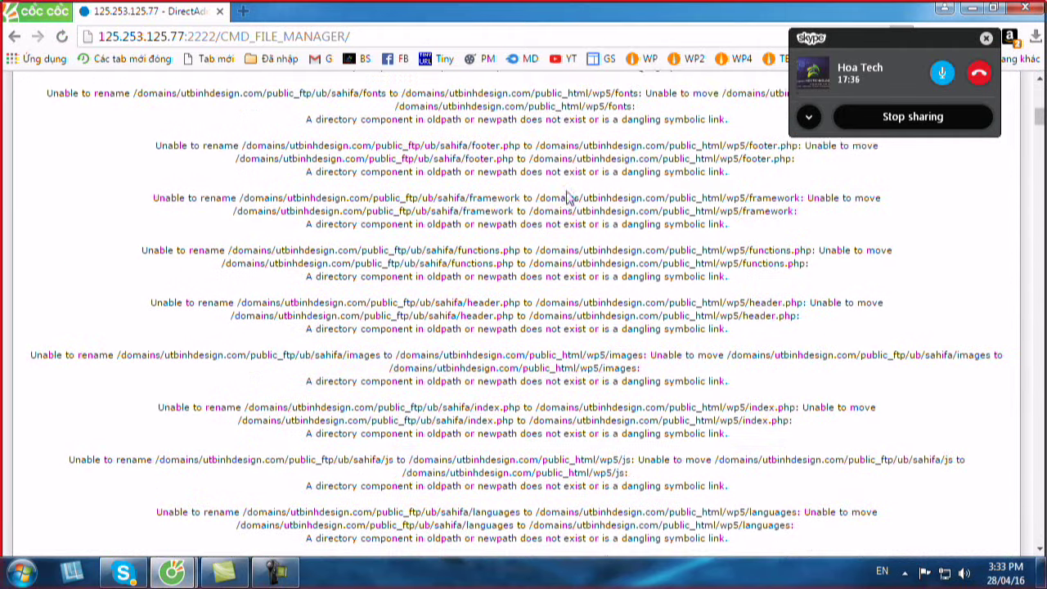
{"action": "scroll", "coordinate": [538, 245], "scroll_direction": "down", "scroll_amount": 12}
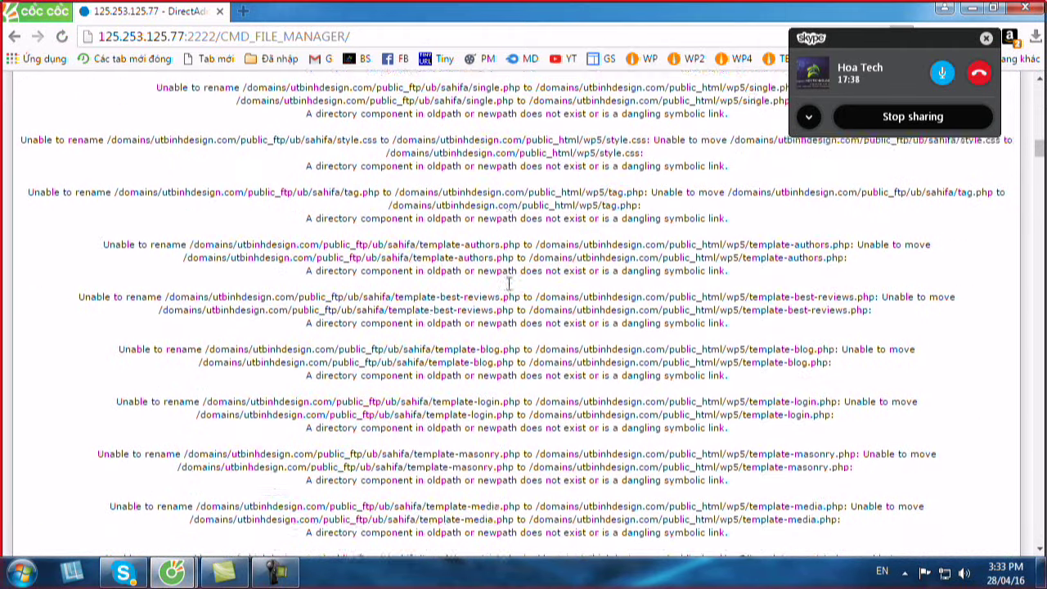
{"action": "scroll", "coordinate": [524, 278], "scroll_direction": "down", "scroll_amount": 12}
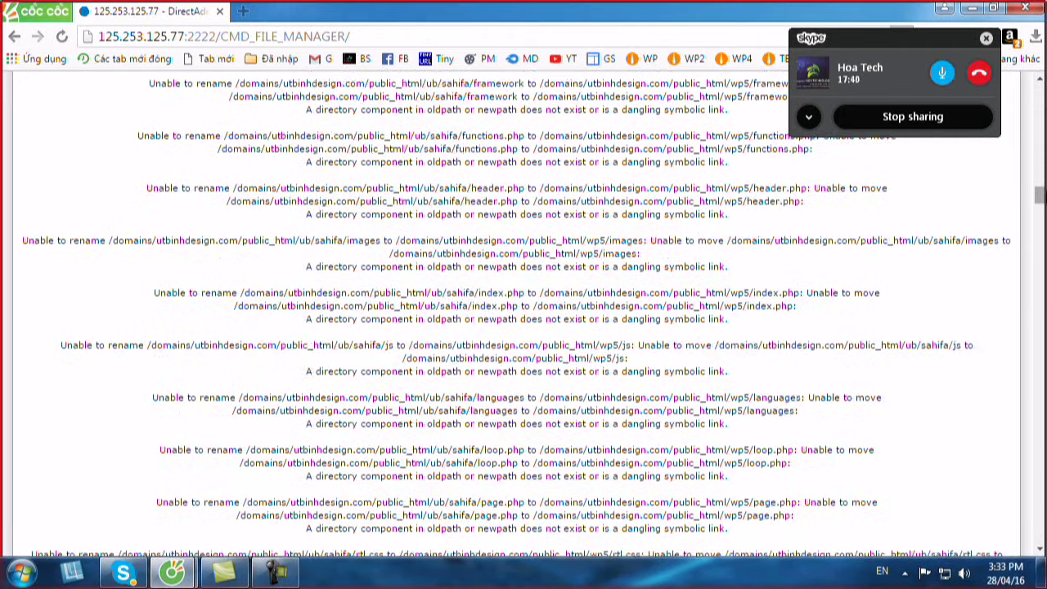
{"action": "scroll", "coordinate": [1040, 205], "scroll_direction": "down", "scroll_amount": 1}
{"action": "left_click_drag", "start_coordinate": [1041, 205], "coordinate": [1040, 554]}
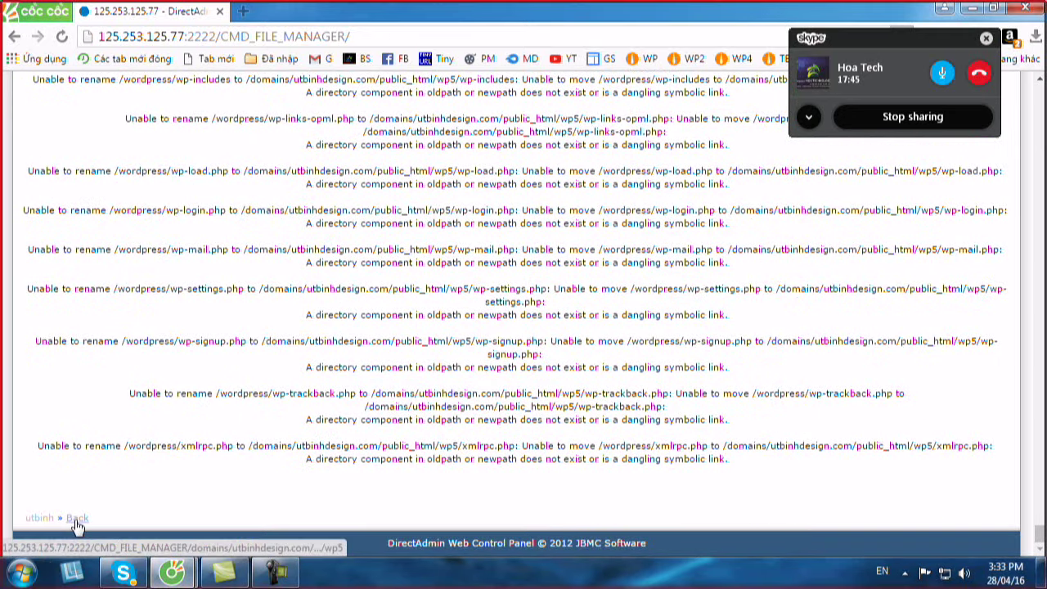
{"action": "left_click", "coordinate": [77, 520]}
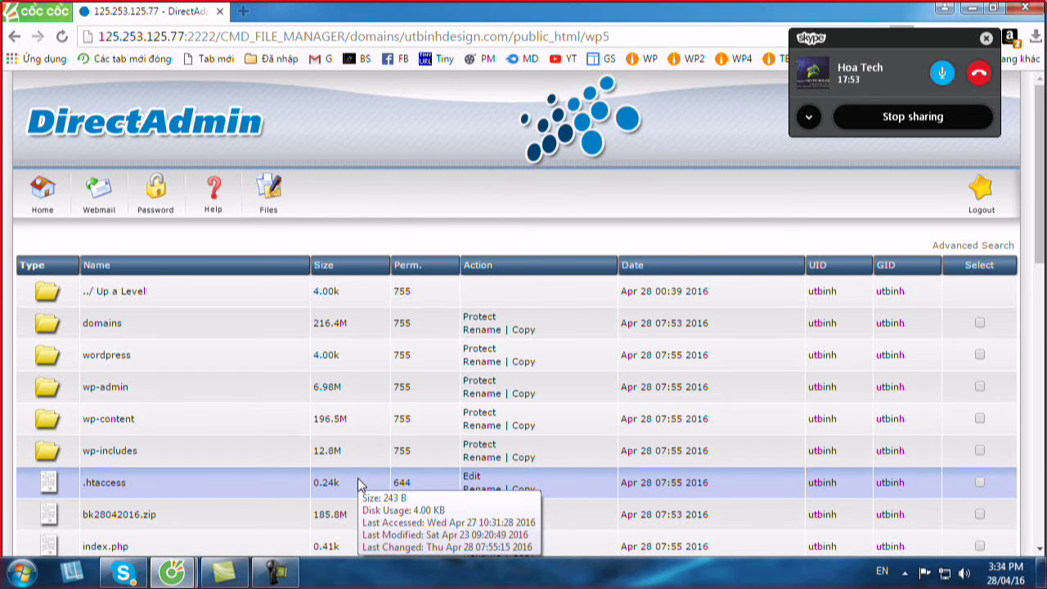
Open MySQL Management for utbinhdesign.com starting from the Home page.
{"action": "left_click", "coordinate": [48, 188]}
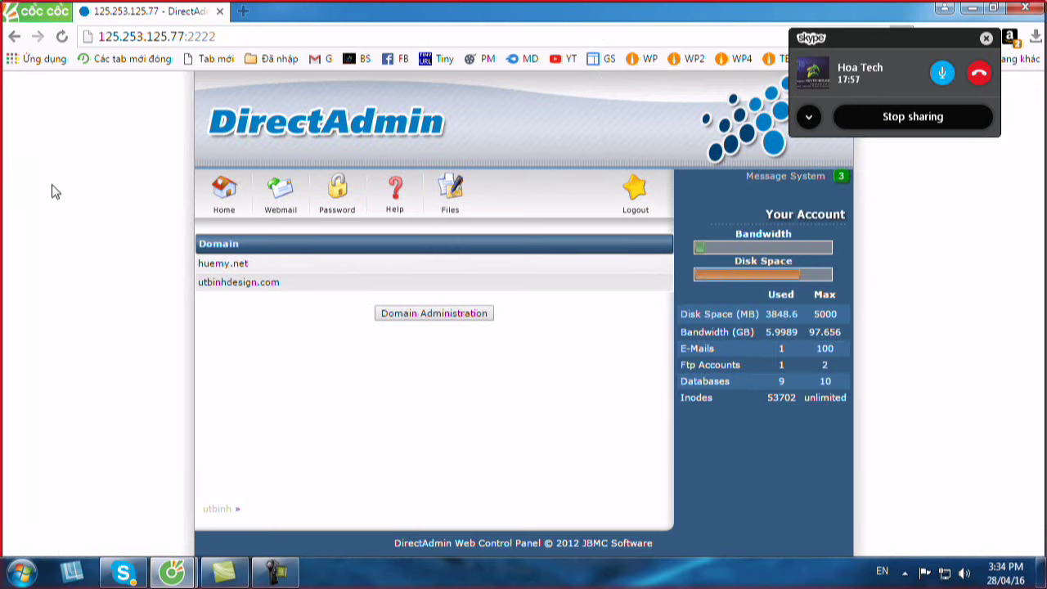
{"action": "left_click", "coordinate": [231, 284]}
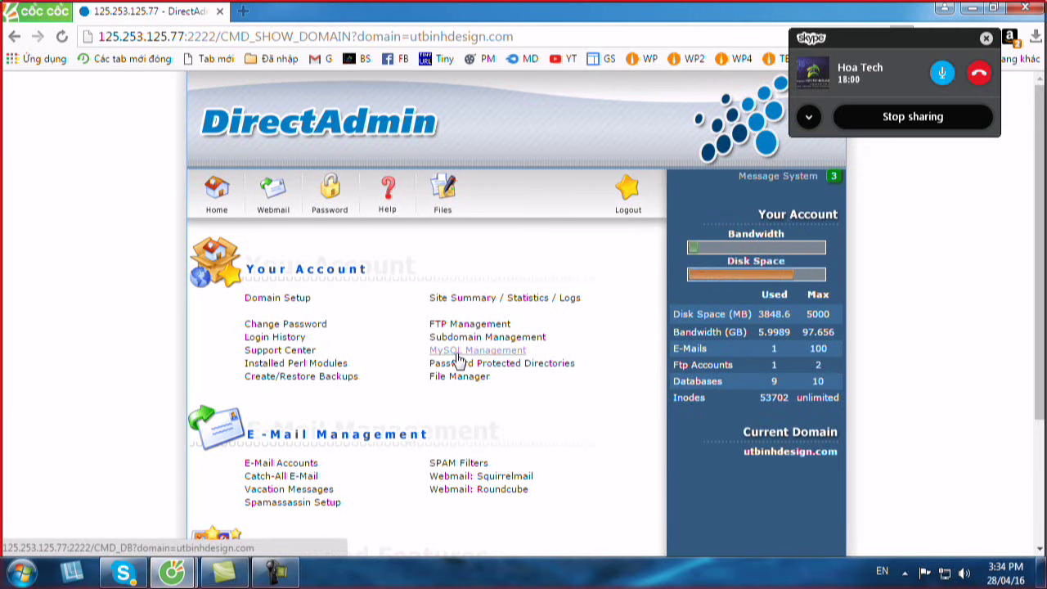
{"action": "left_click", "coordinate": [456, 352]}
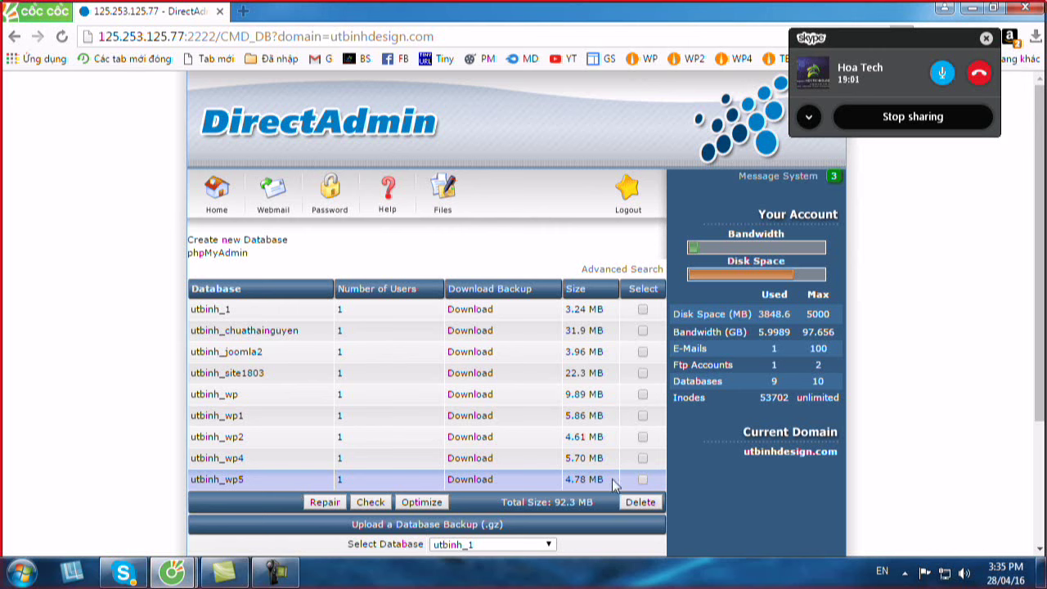
Delete the utbinh_wp5 database and confirm its removal.
{"action": "left_click", "coordinate": [642, 480]}
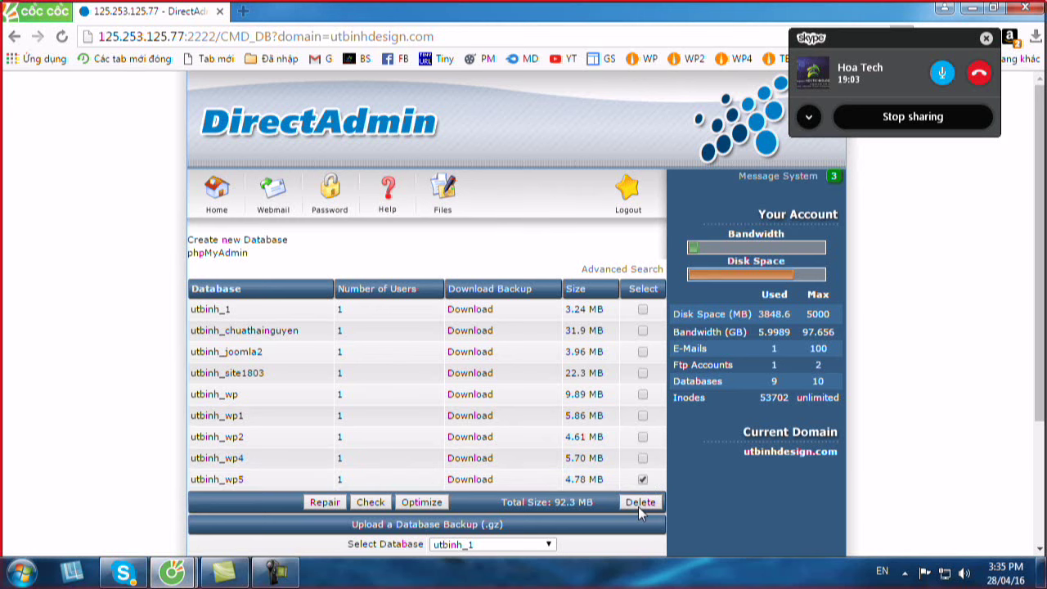
{"action": "left_click", "coordinate": [637, 502]}
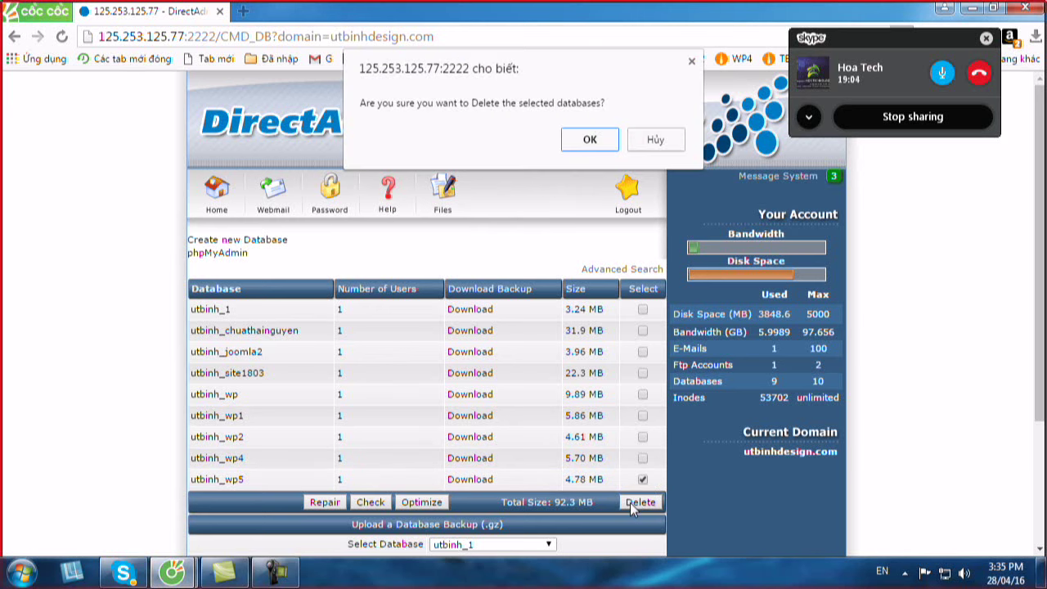
{"action": "left_click", "coordinate": [595, 141]}
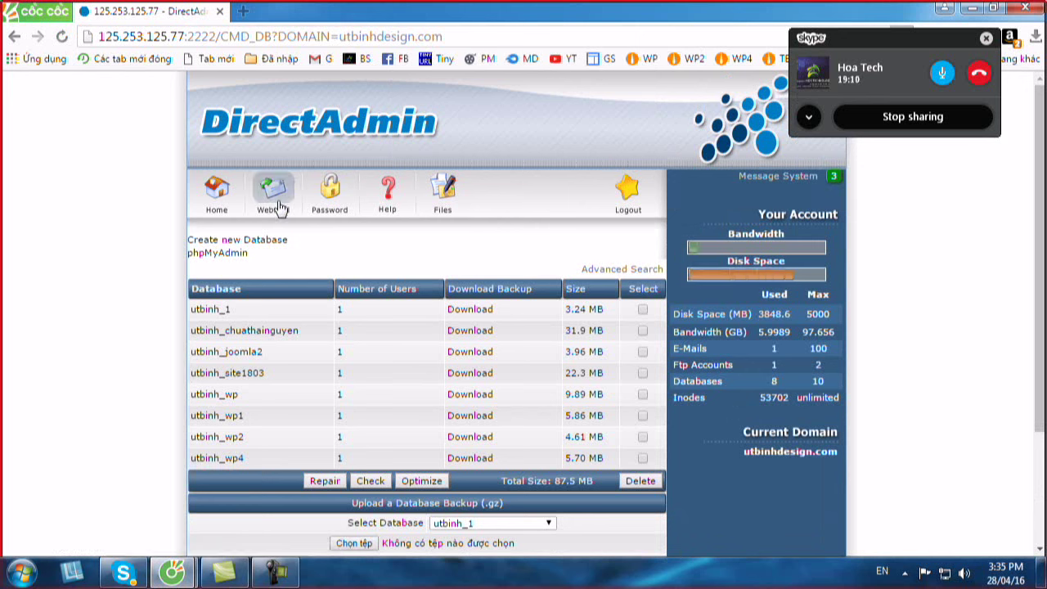
Start a new database named utbinh_wp5 with username utbinh_wp5.
{"action": "left_click", "coordinate": [244, 240]}
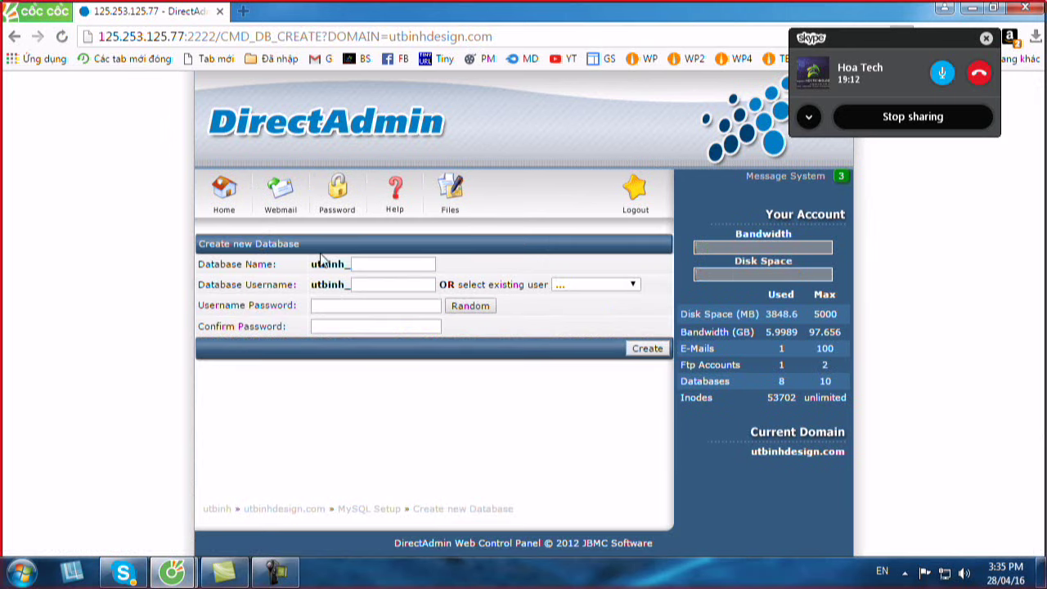
{"action": "left_click", "coordinate": [389, 264]}
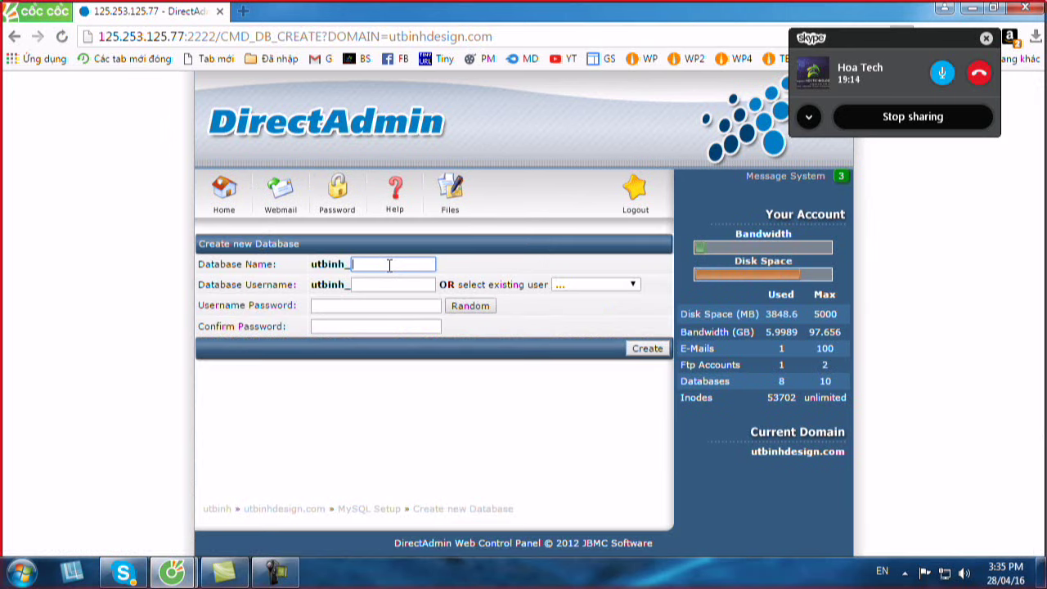
{"action": "type", "text": "wp5"}
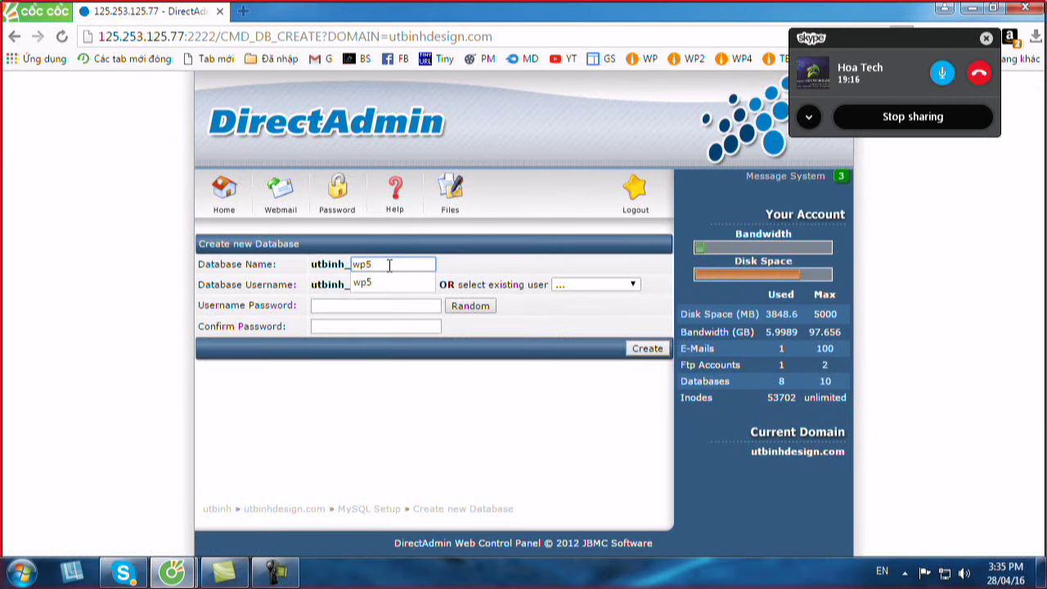
{"action": "left_click", "coordinate": [393, 285]}
{"action": "left_click", "coordinate": [373, 284]}
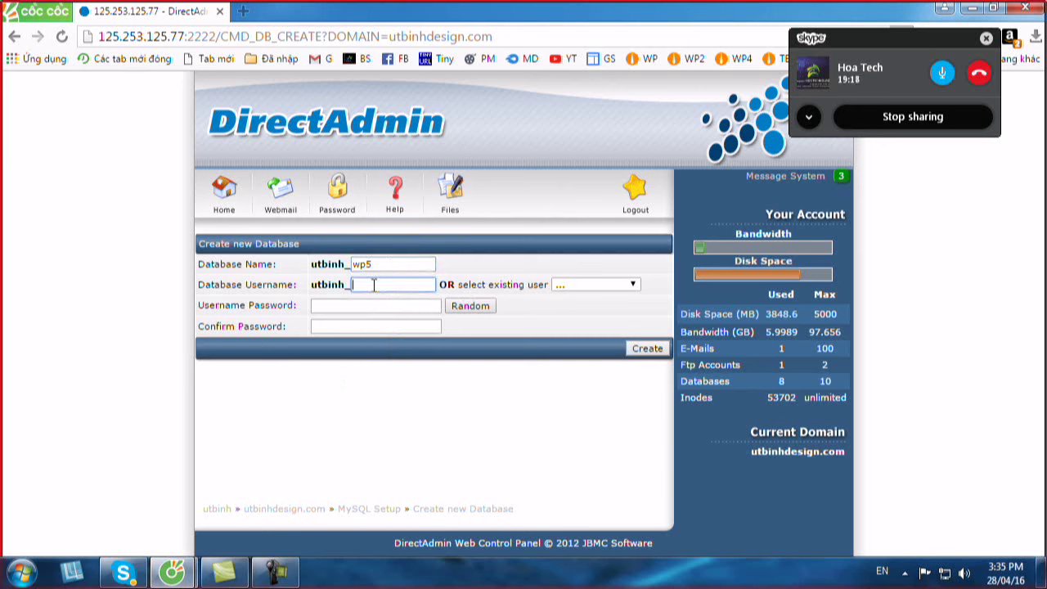
{"action": "left_click", "coordinate": [357, 280]}
{"action": "type", "text": "wp5"}
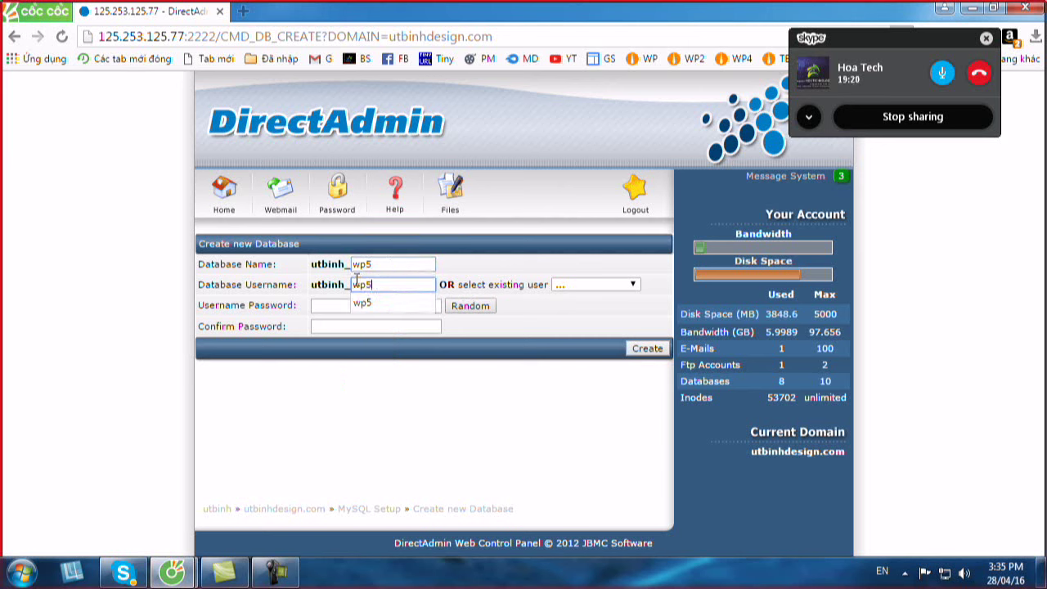
{"action": "left_click", "coordinate": [354, 303]}
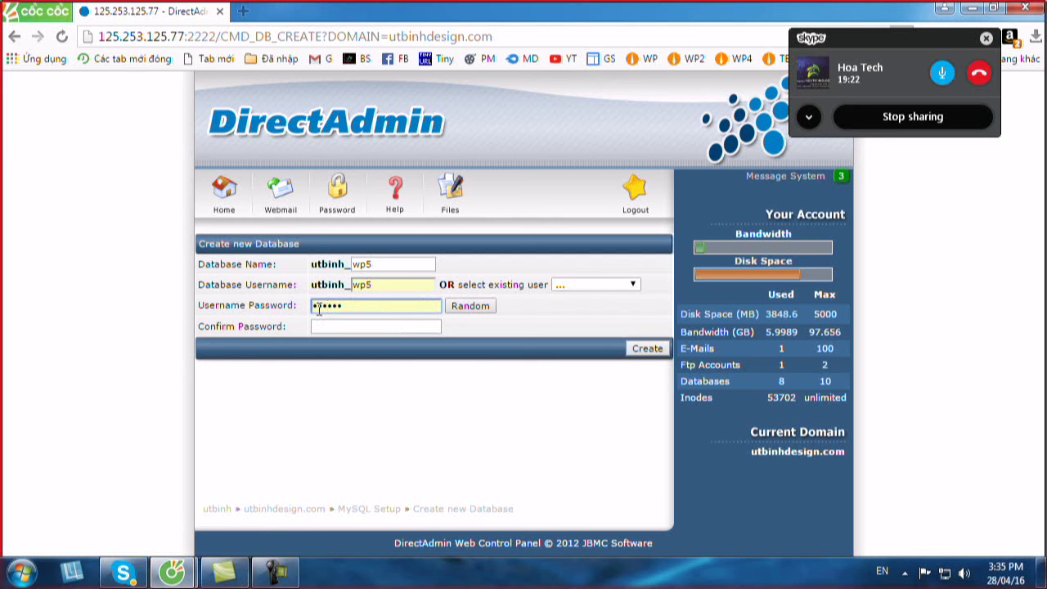
Set and confirm the database user's password, then create the database.
{"action": "left_click_drag", "start_coordinate": [353, 309], "coordinate": [270, 304]}
{"action": "left_click", "coordinate": [334, 327]}
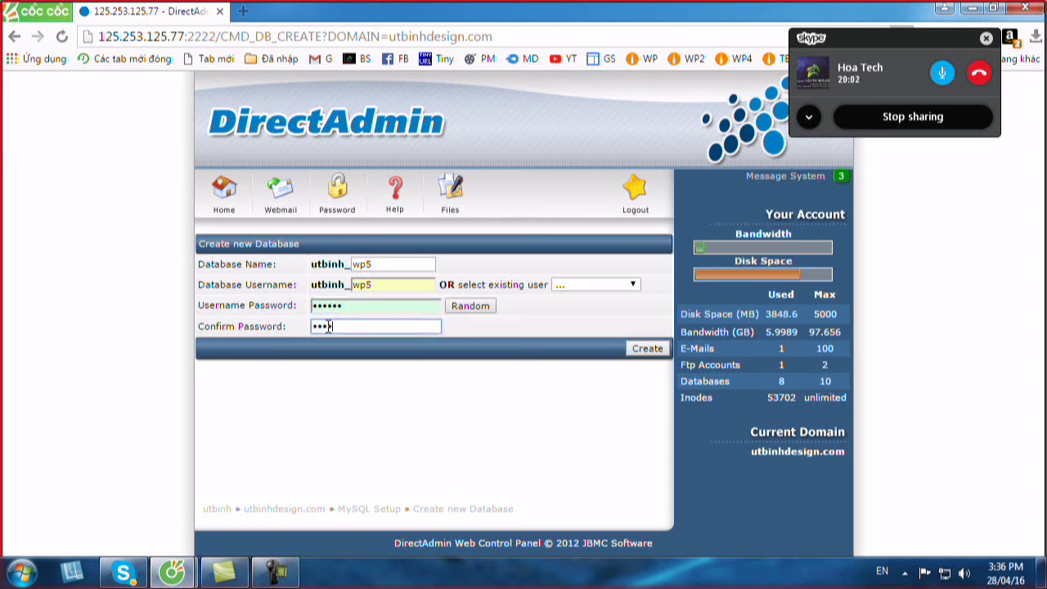
{"action": "left_click", "coordinate": [646, 348]}
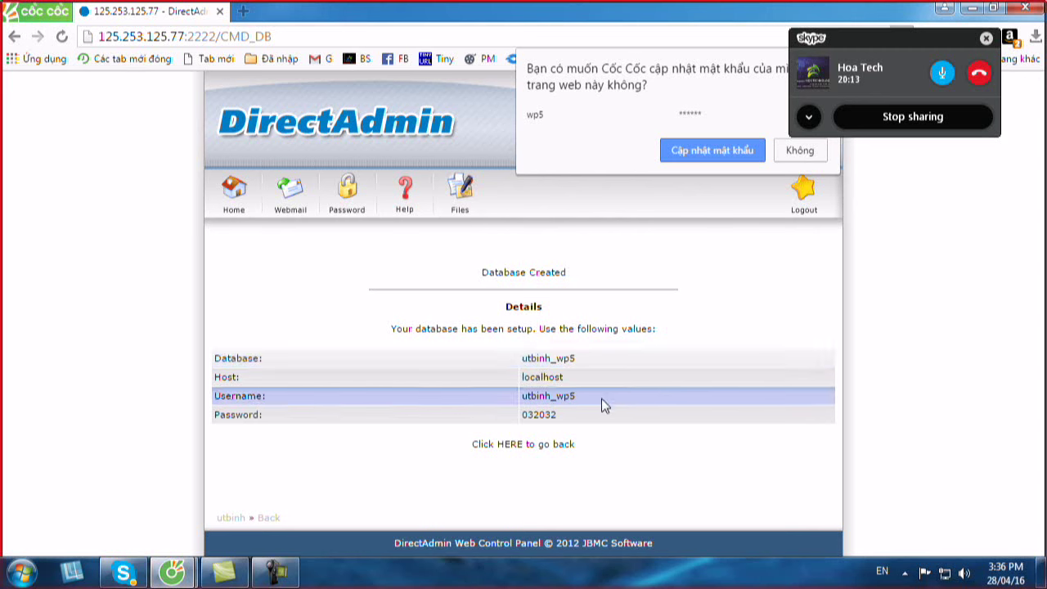
{"action": "left_click", "coordinate": [267, 520]}
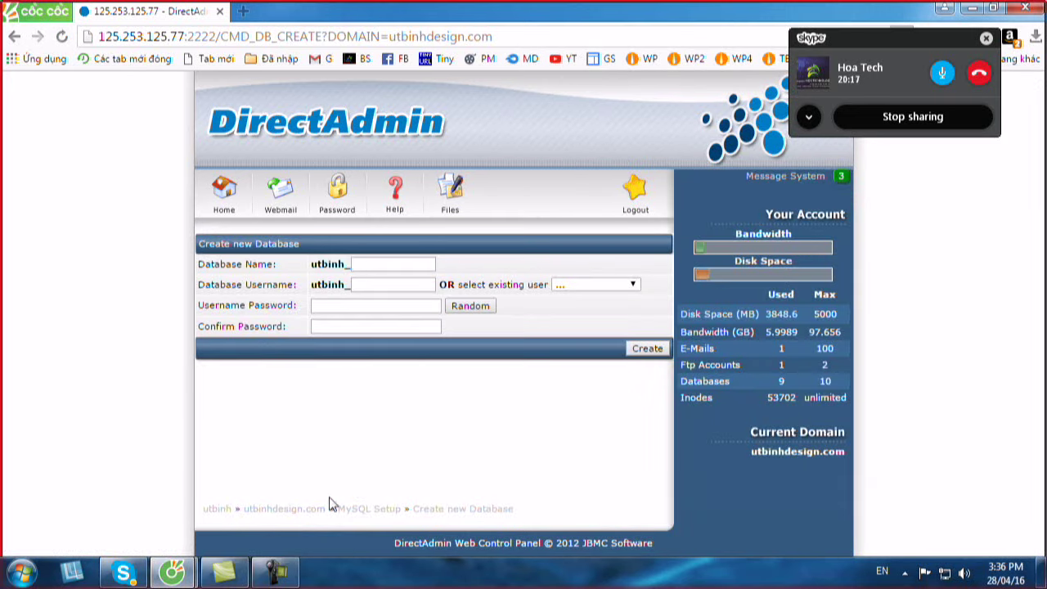
Clear the stray 'wp' text from the new database name field.
{"action": "left_click", "coordinate": [360, 263]}
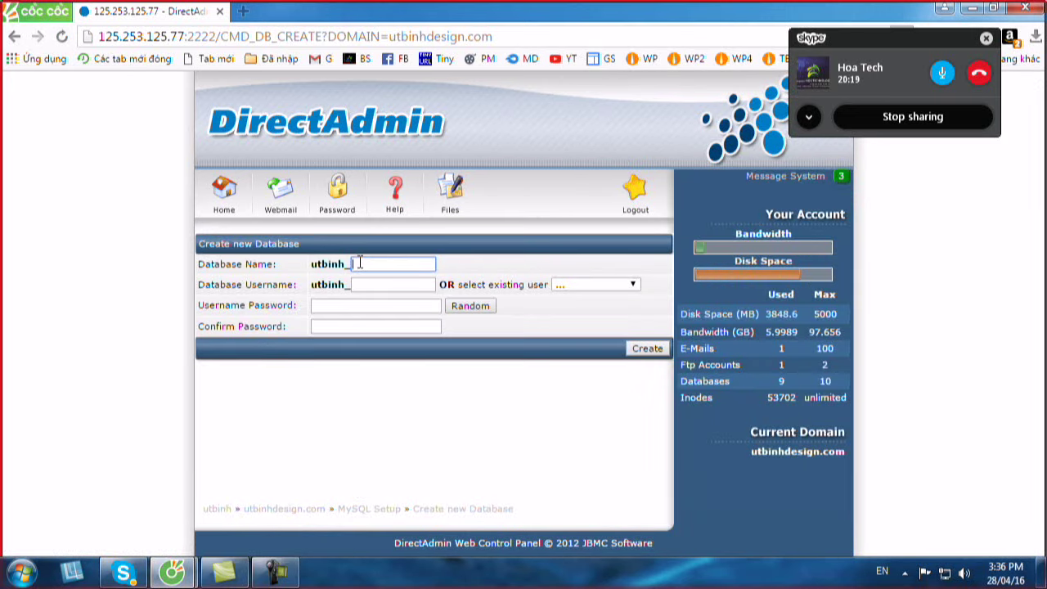
{"action": "type", "text": "wp"}
{"action": "left_click_drag", "start_coordinate": [378, 264], "coordinate": [341, 263]}
{"action": "key", "text": "BackSpace"}
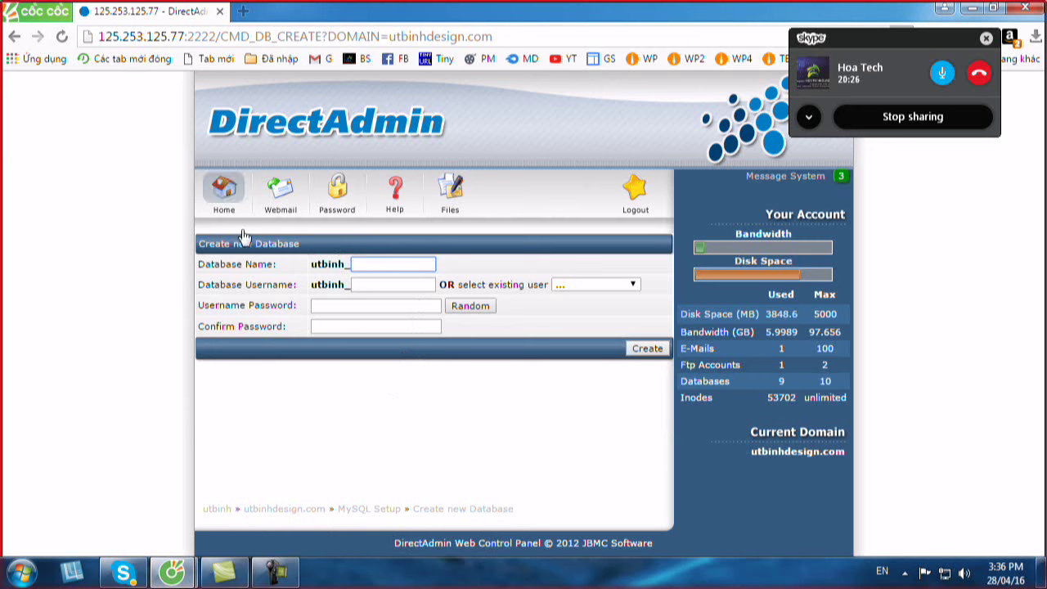
Return via Home and utbinhdesign.com to the MySQL database list's upload section.
{"action": "left_click", "coordinate": [13, 41]}
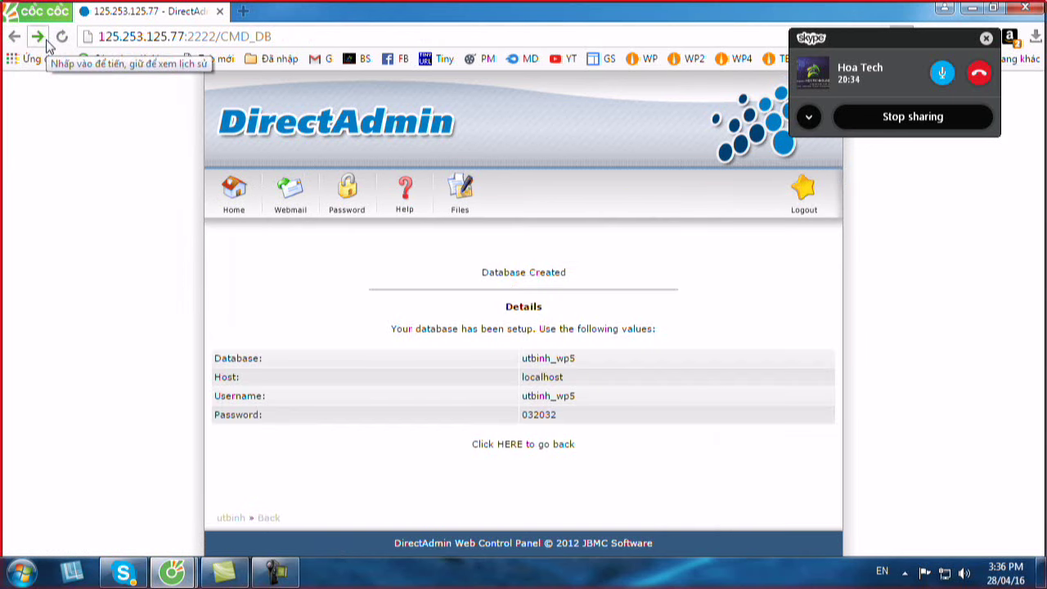
{"action": "left_click", "coordinate": [236, 205]}
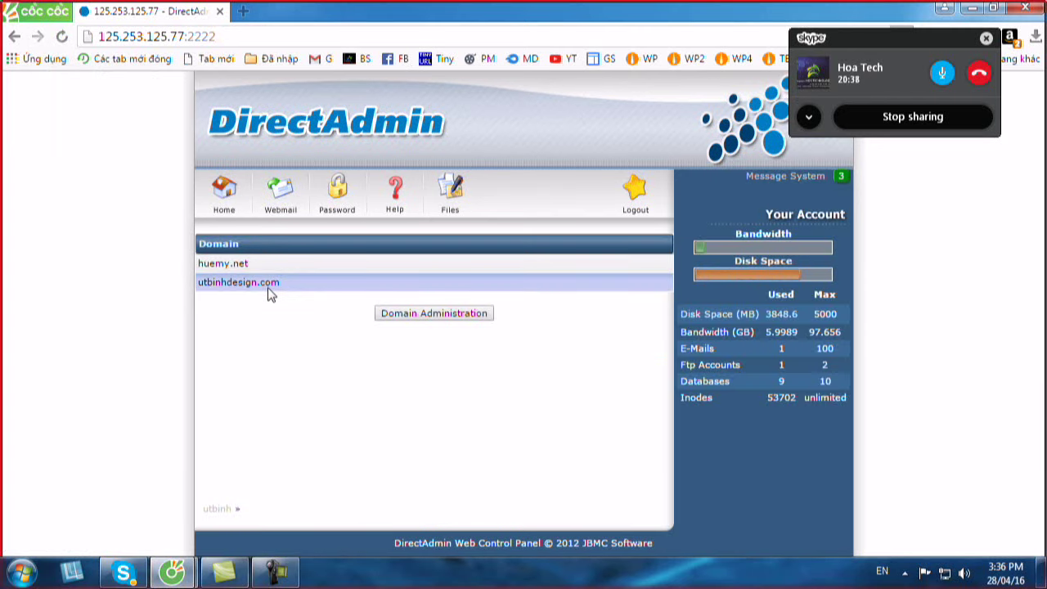
{"action": "left_click", "coordinate": [274, 286]}
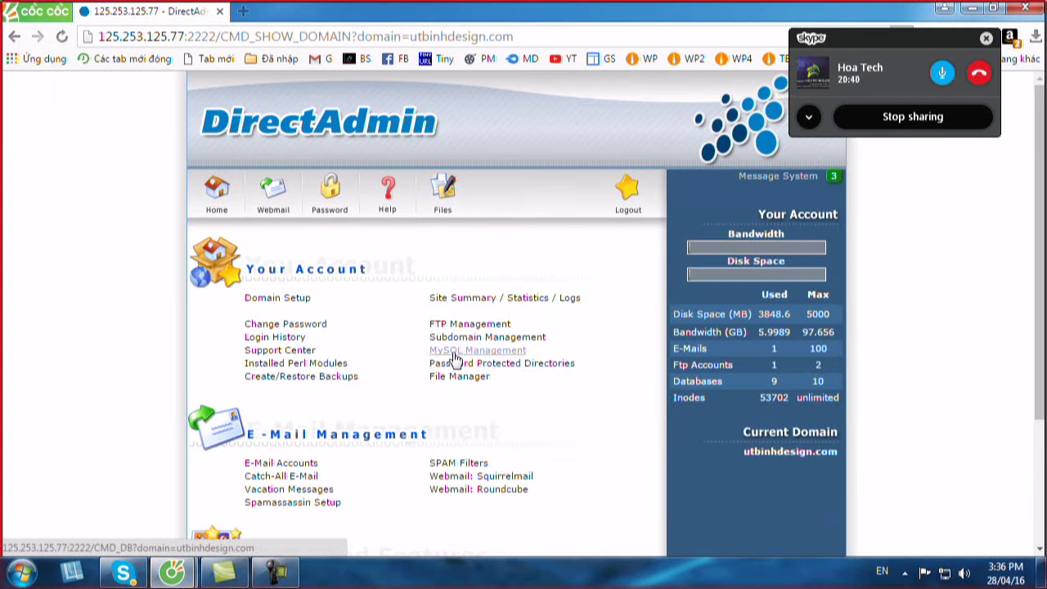
{"action": "left_click", "coordinate": [456, 360]}
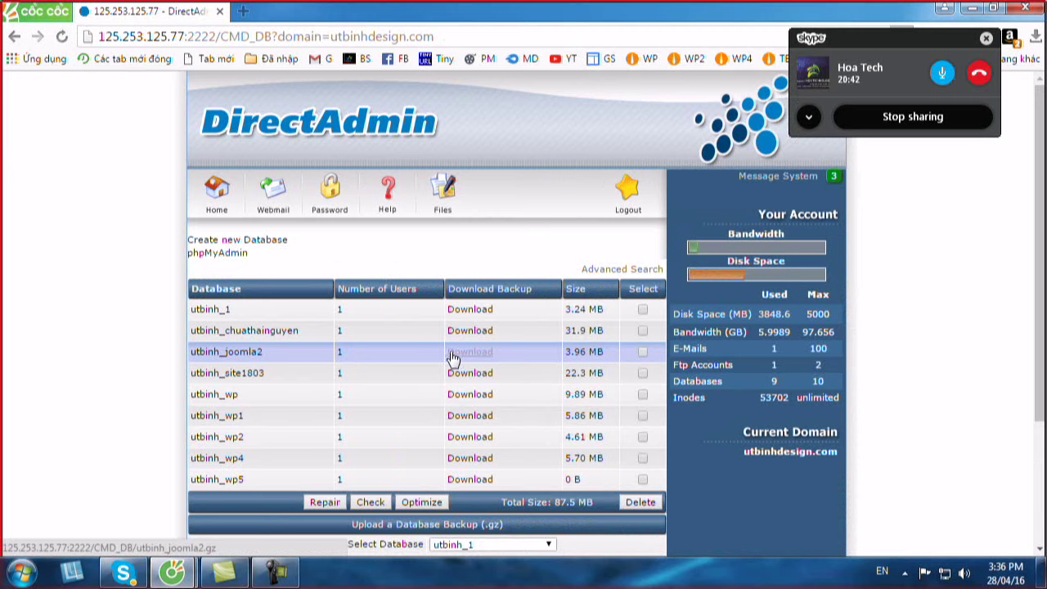
{"action": "scroll", "coordinate": [458, 364], "scroll_direction": "down", "scroll_amount": 1}
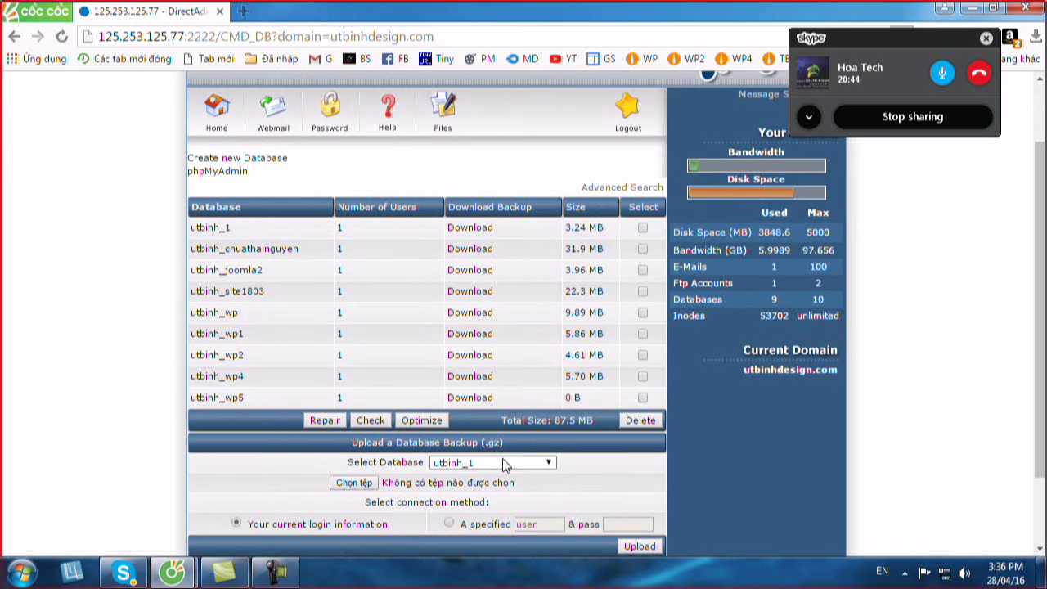
Target utbinh_wp5 for the restore, using the specified login utbinh_wp5 and its password.
{"action": "left_click", "coordinate": [550, 464]}
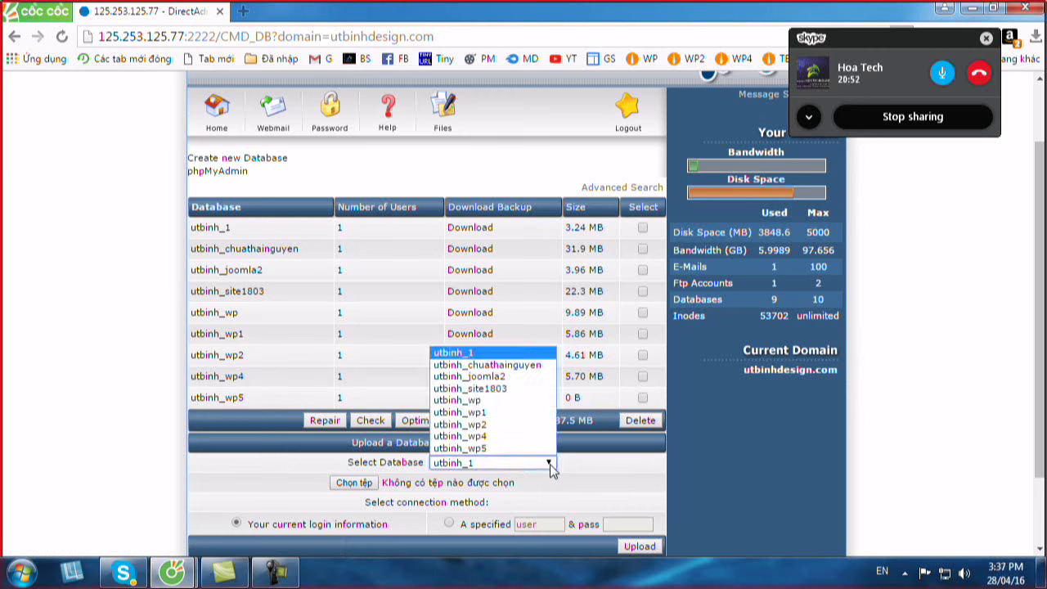
{"action": "left_click", "coordinate": [481, 449]}
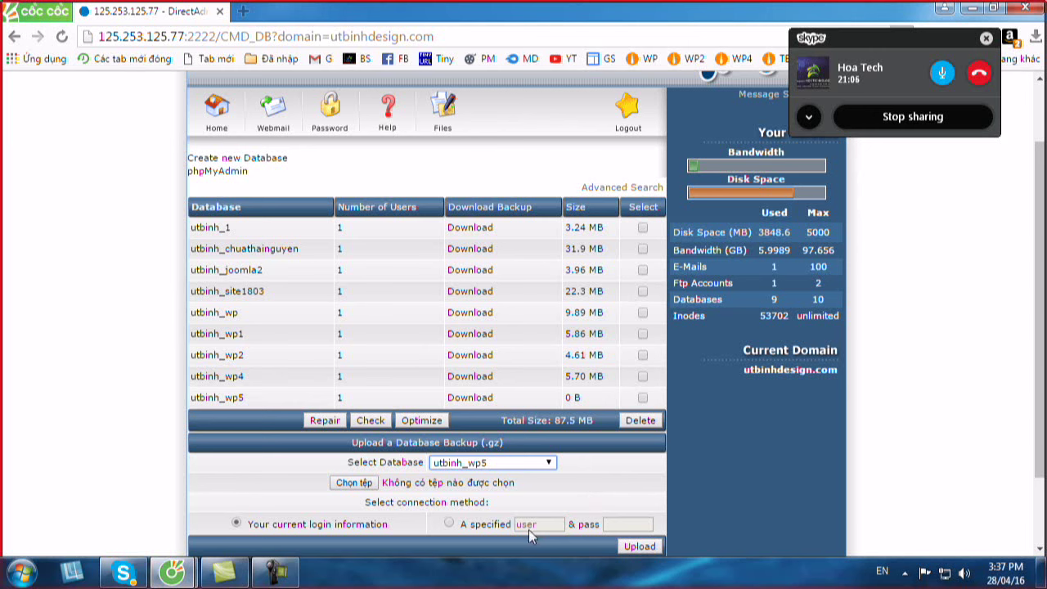
{"action": "left_click", "coordinate": [449, 522]}
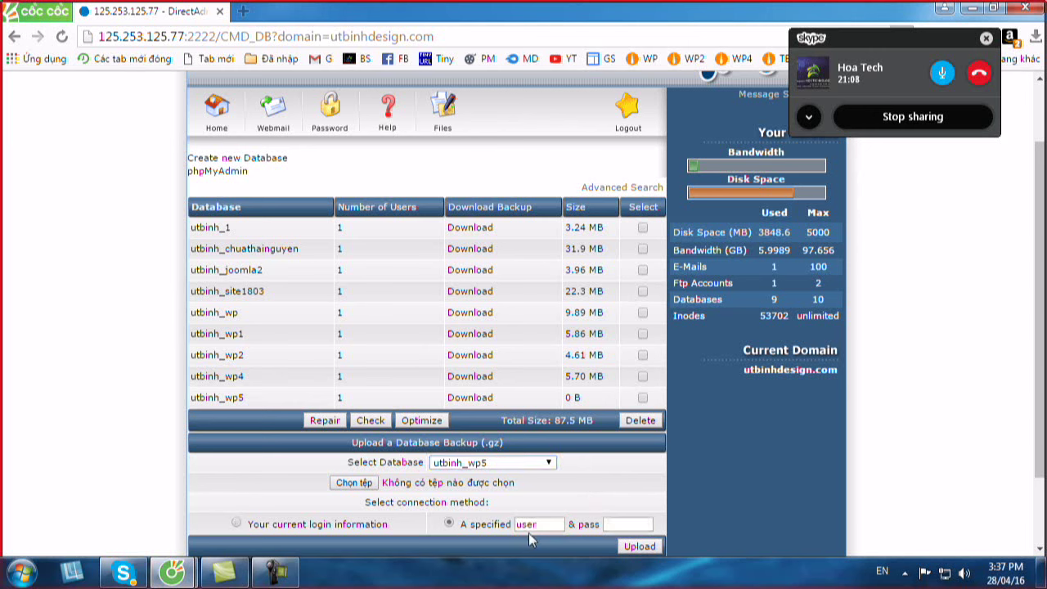
{"action": "left_click_drag", "start_coordinate": [551, 527], "coordinate": [496, 518]}
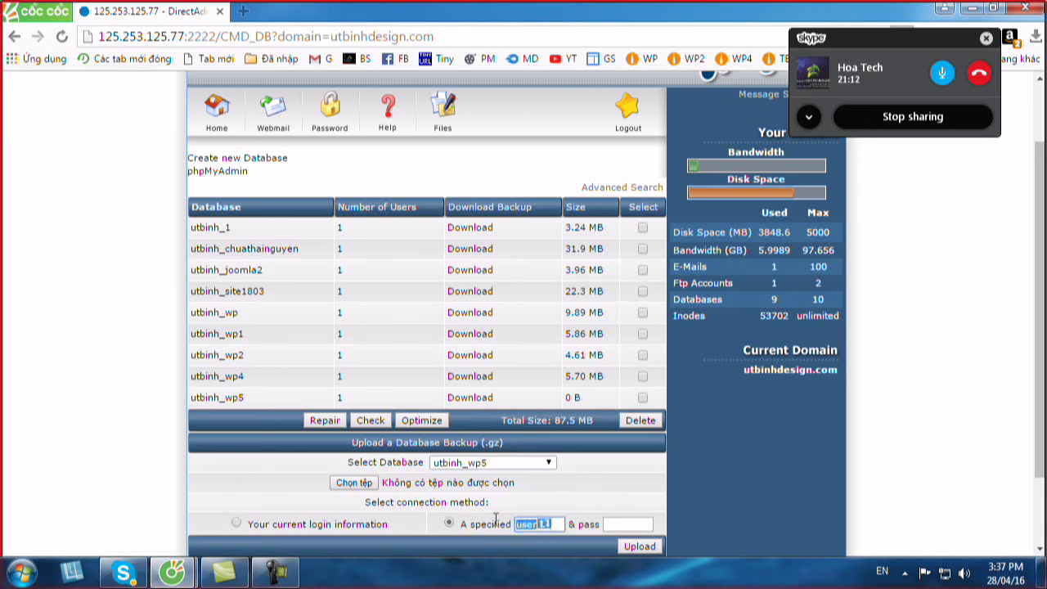
{"action": "type", "text": "utbinh"}
{"action": "type", "text": "_wp5"}
{"action": "left_click", "coordinate": [622, 524]}
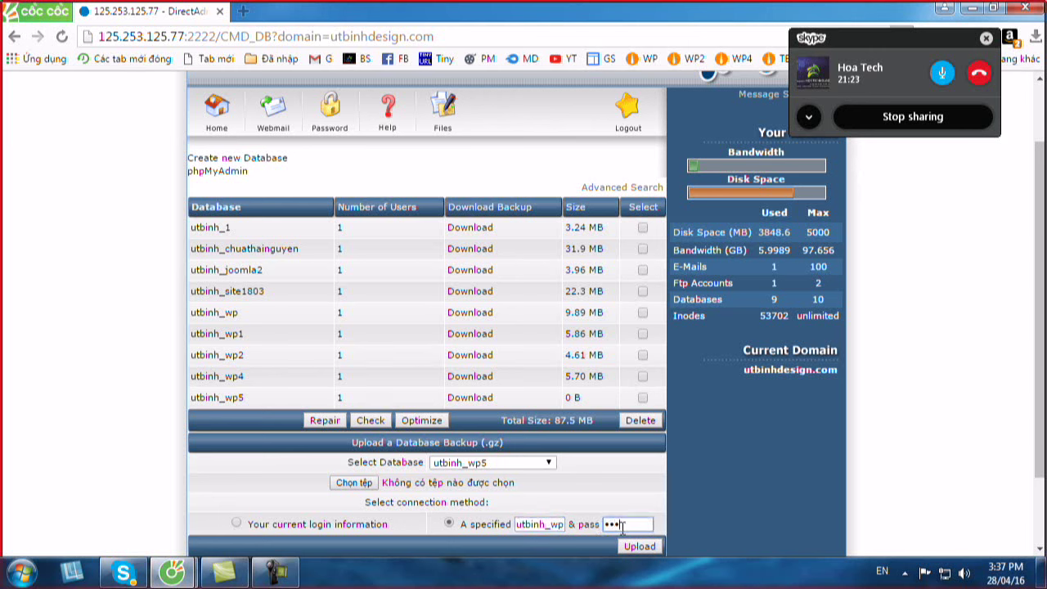
{"action": "type", "text": "•••••••"}
Upload database_wp4.gz to restore it into utbinh_wp5, then return to the list.
{"action": "left_click", "coordinate": [343, 484]}
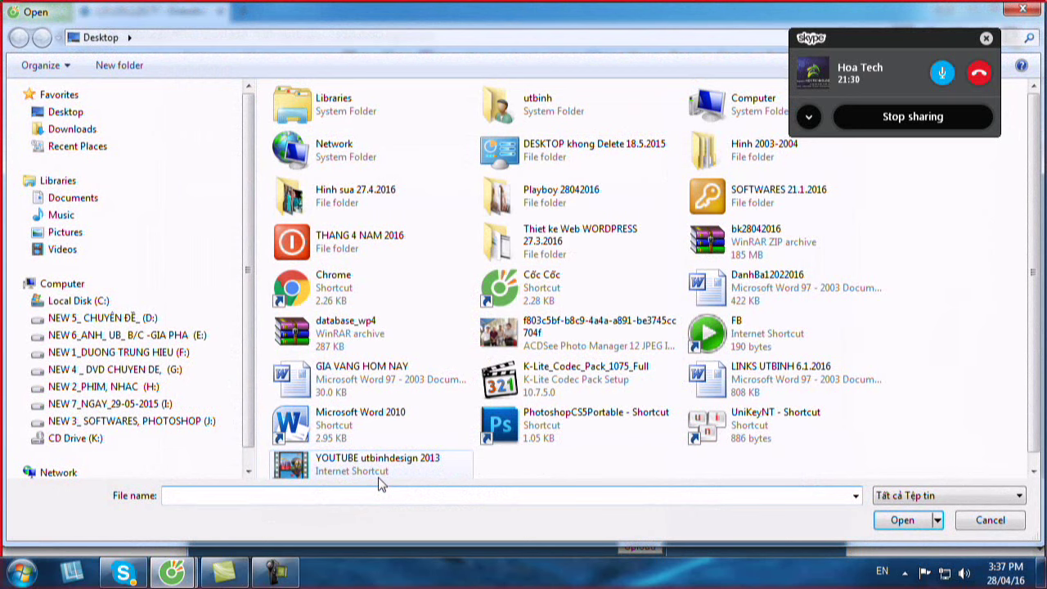
{"action": "left_click", "coordinate": [313, 352]}
{"action": "left_click", "coordinate": [883, 527]}
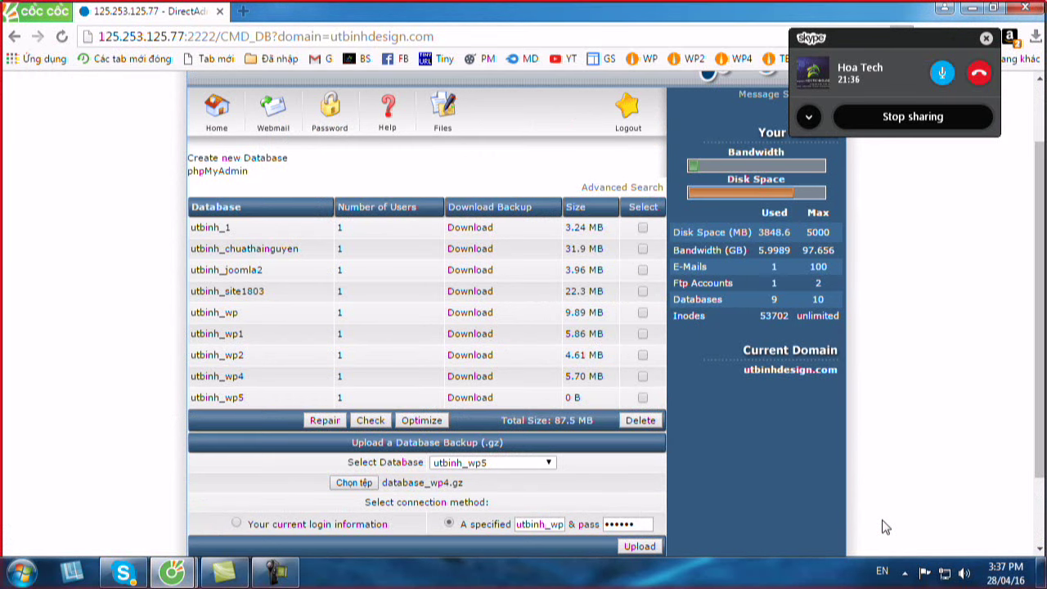
{"action": "left_click", "coordinate": [644, 548]}
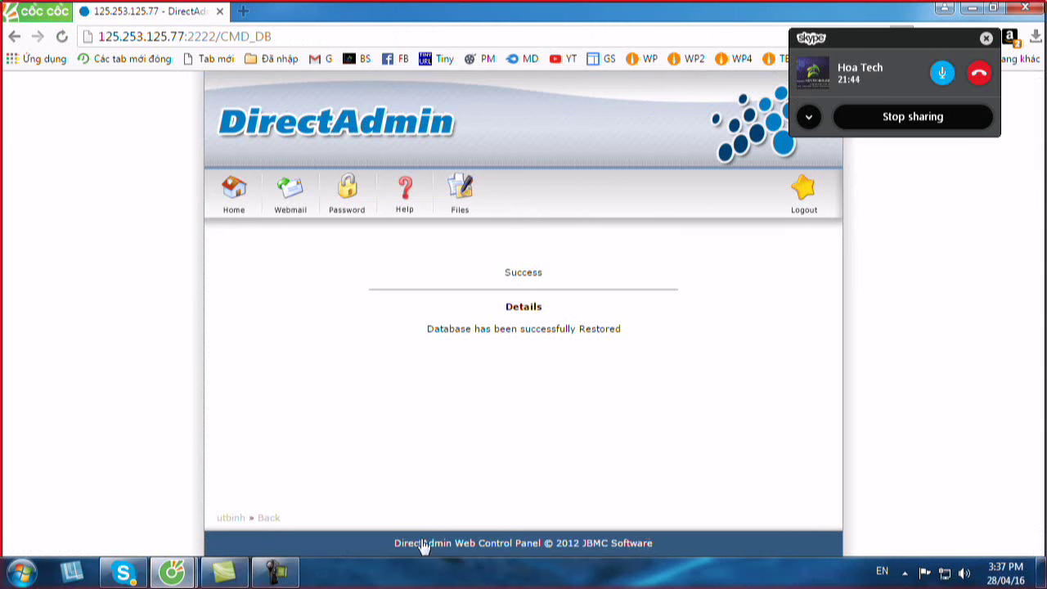
{"action": "left_click", "coordinate": [270, 518]}
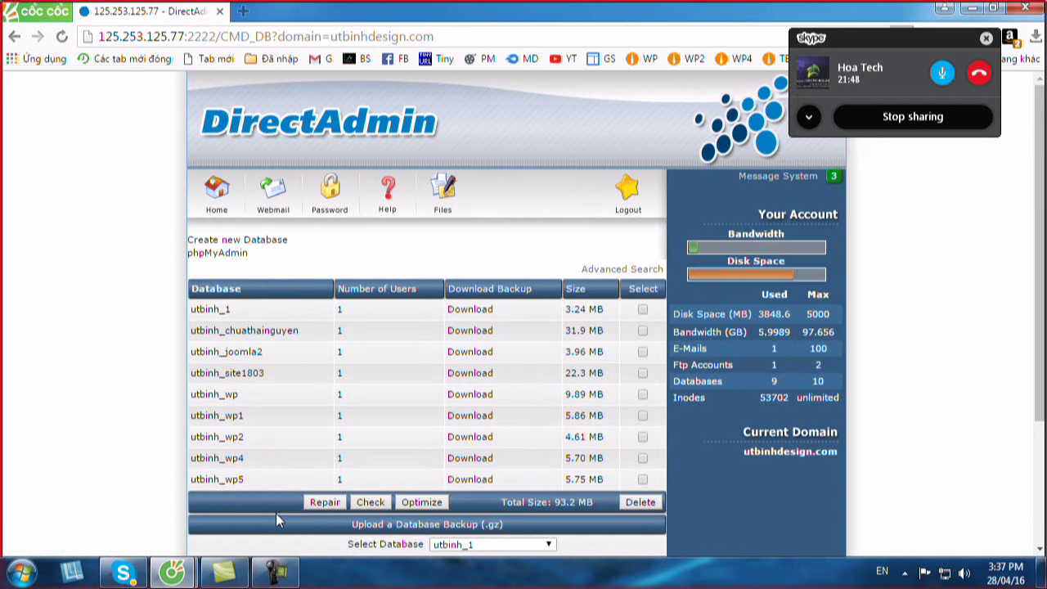
Log in to phpMyAdmin as utbinh_wp5 and open the utbinh_wp5 database's tables.
{"action": "left_click", "coordinate": [218, 257]}
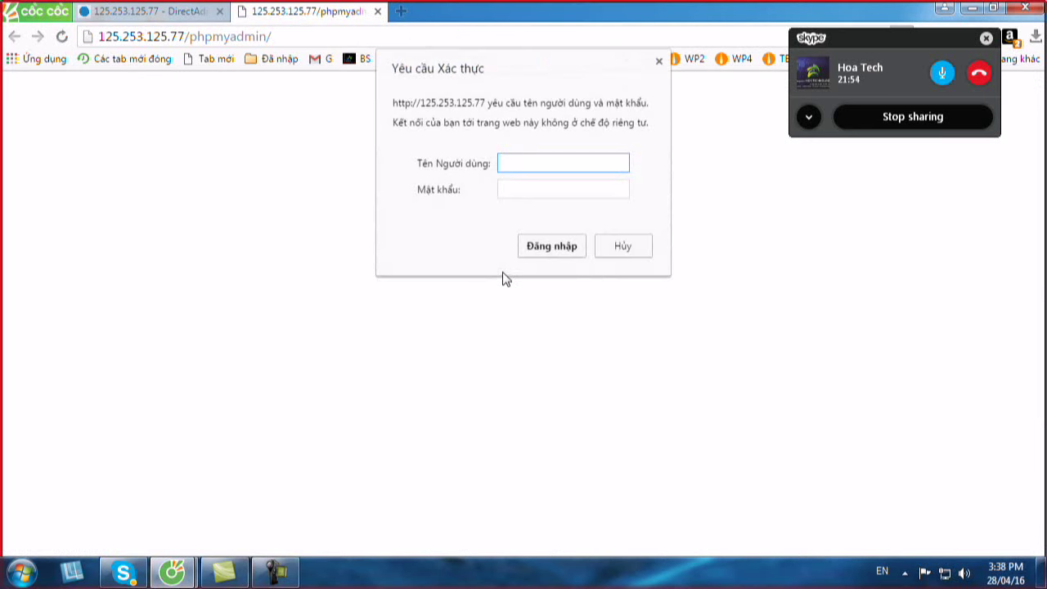
{"action": "type", "text": "utbinh_wp5"}
{"action": "left_click", "coordinate": [526, 193]}
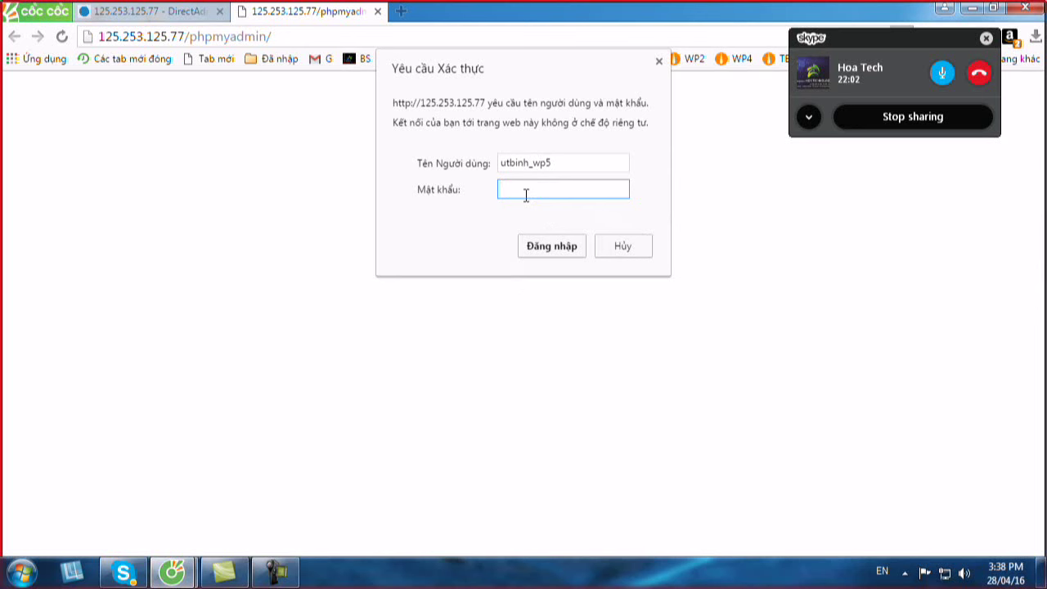
{"action": "type", "text": "******"}
{"action": "left_click", "coordinate": [546, 248]}
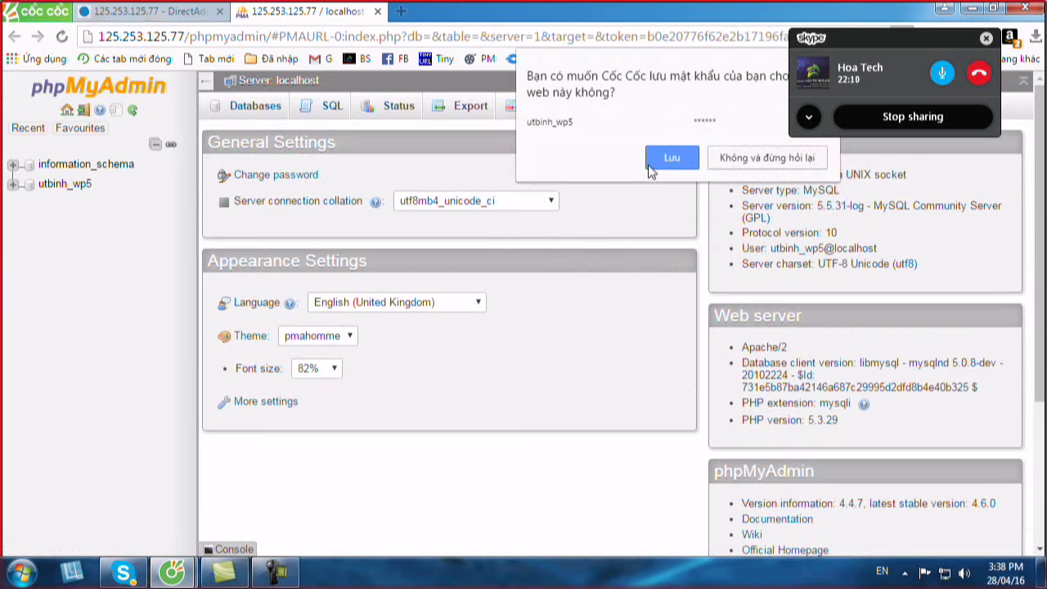
{"action": "left_click", "coordinate": [651, 169]}
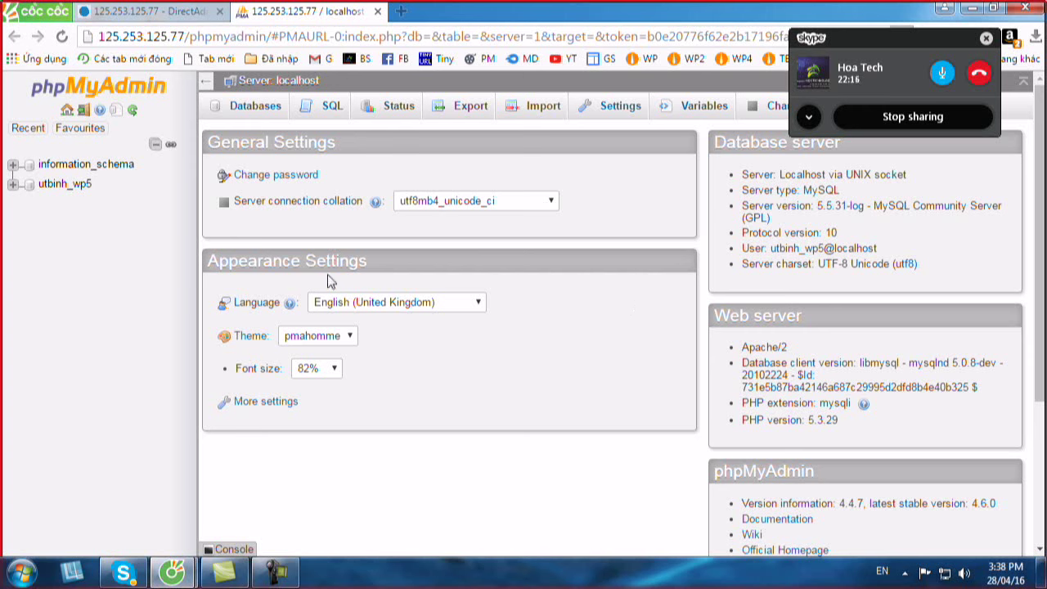
{"action": "left_click", "coordinate": [64, 186]}
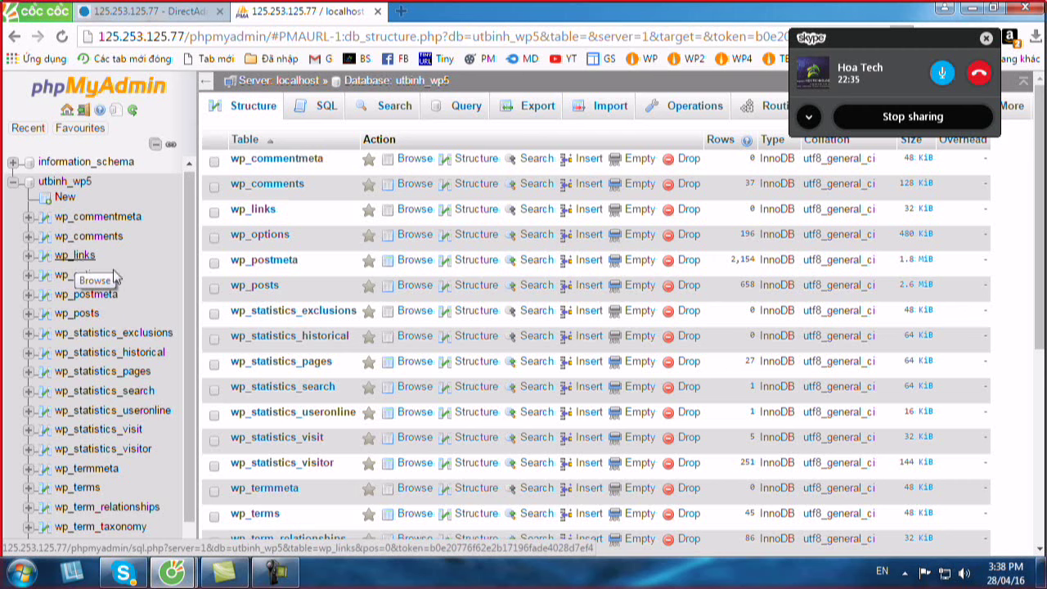
Browse the wp_options rows down to the siteurl and home entries.
{"action": "left_click", "coordinate": [93, 277]}
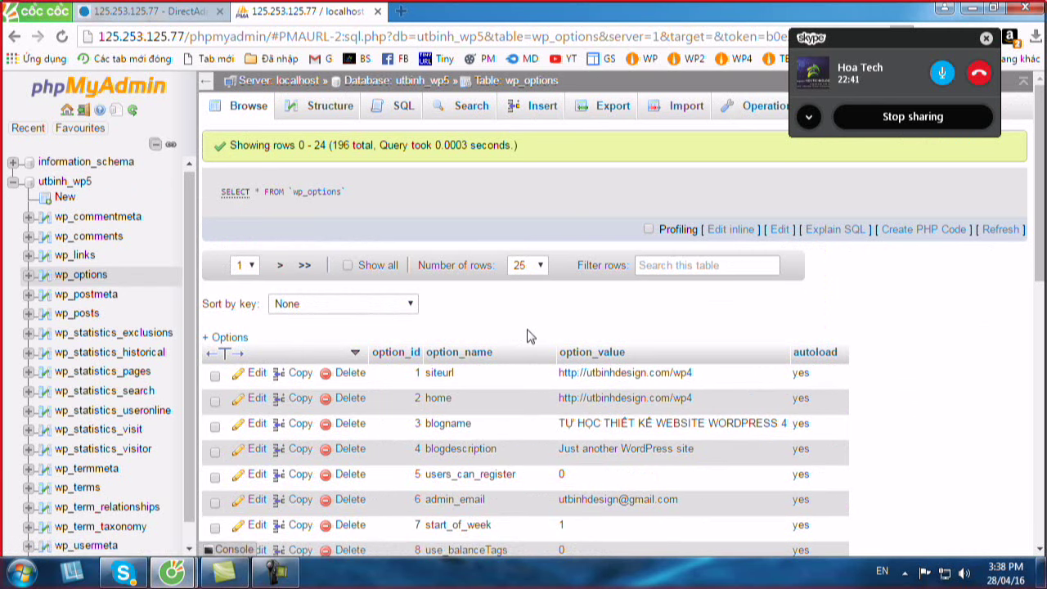
{"action": "scroll", "coordinate": [528, 335], "scroll_direction": "down", "scroll_amount": 2}
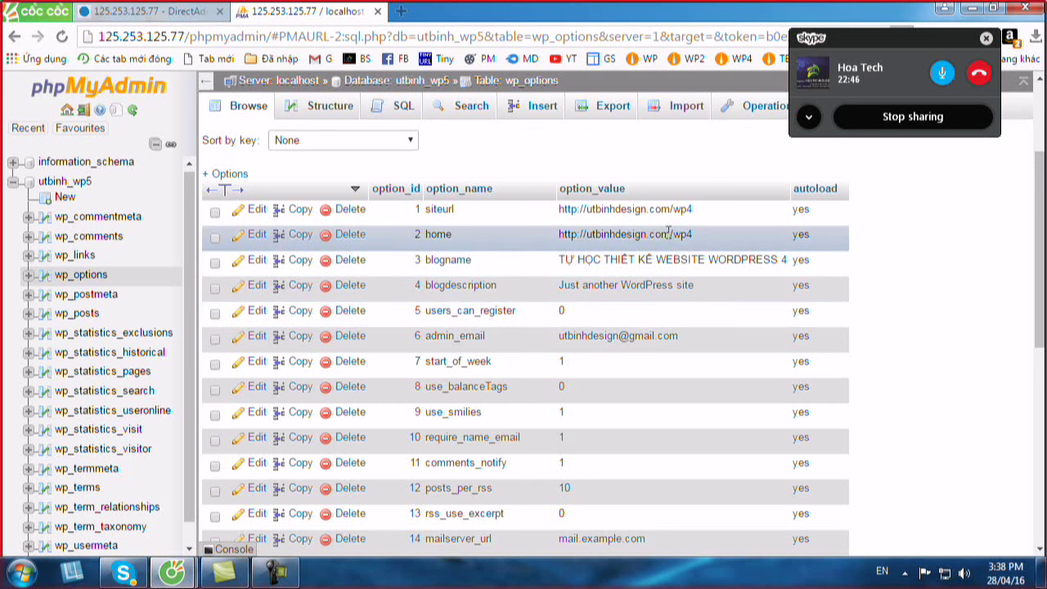
{"action": "left_click", "coordinate": [251, 211]}
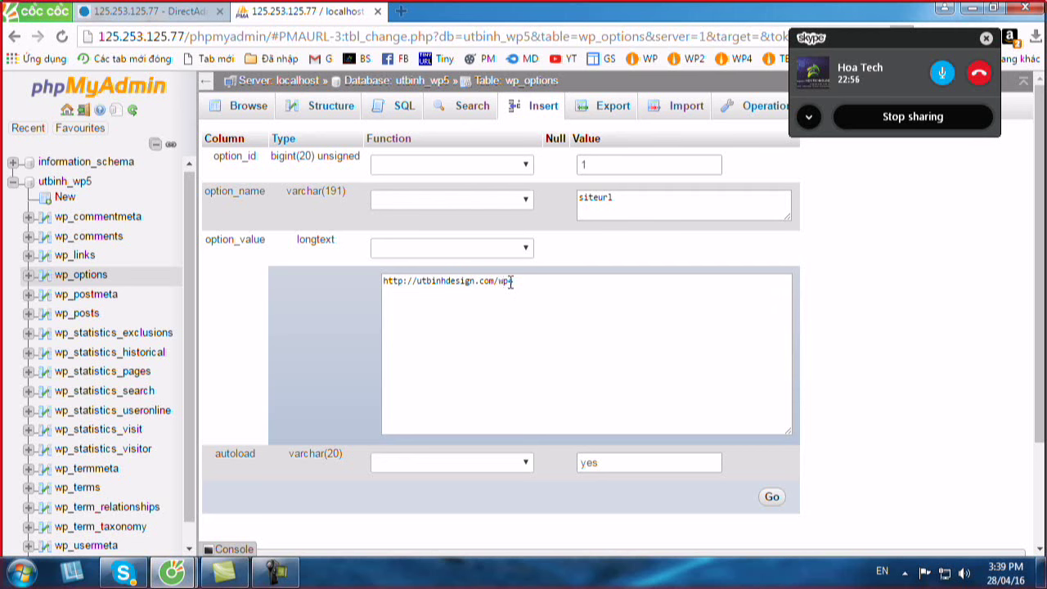
{"action": "left_click_drag", "start_coordinate": [510, 282], "coordinate": [520, 283]}
{"action": "type", "text": "5"}
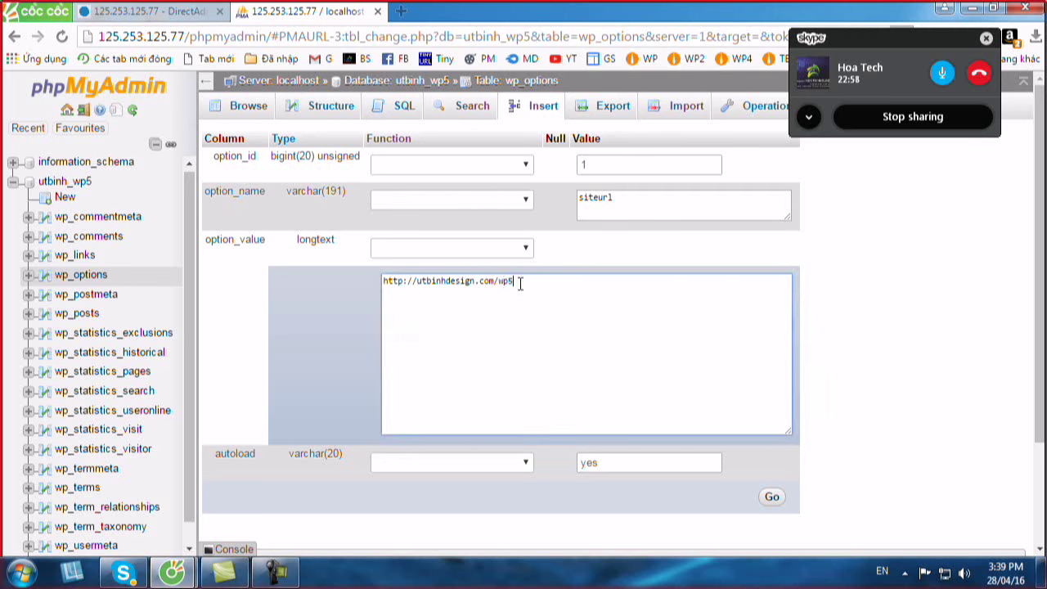
{"action": "left_click", "coordinate": [770, 497]}
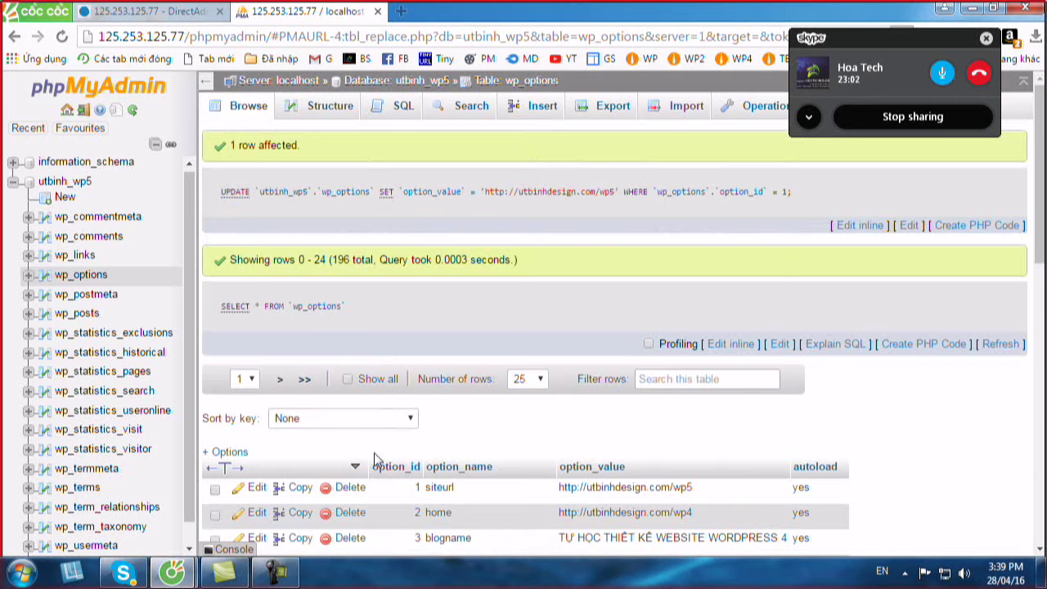
{"action": "scroll", "coordinate": [409, 397], "scroll_direction": "down", "scroll_amount": 2}
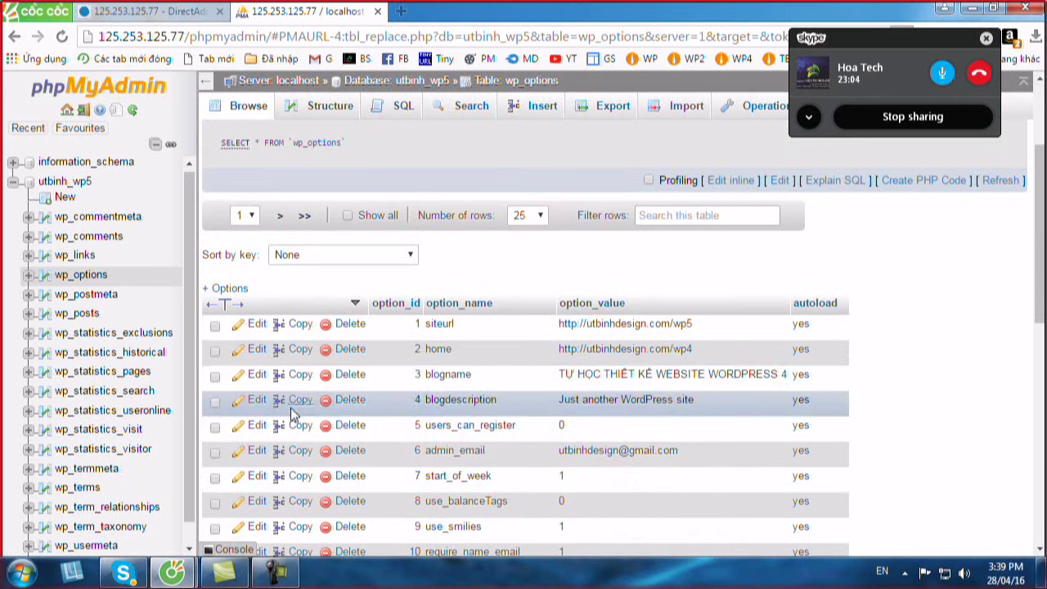
{"action": "left_click", "coordinate": [255, 349]}
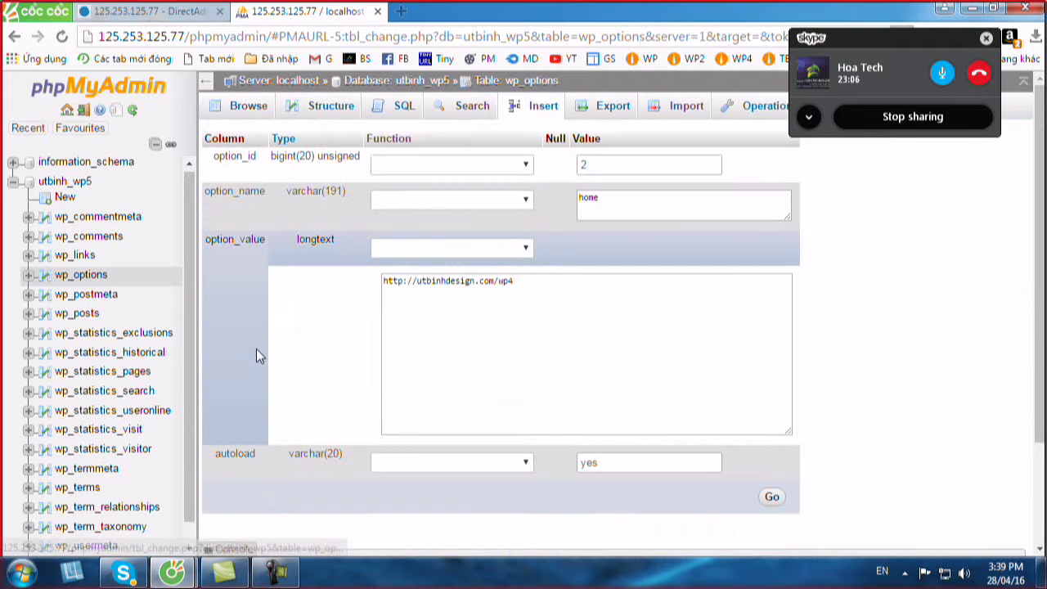
{"action": "left_click_drag", "start_coordinate": [514, 283], "coordinate": [507, 290]}
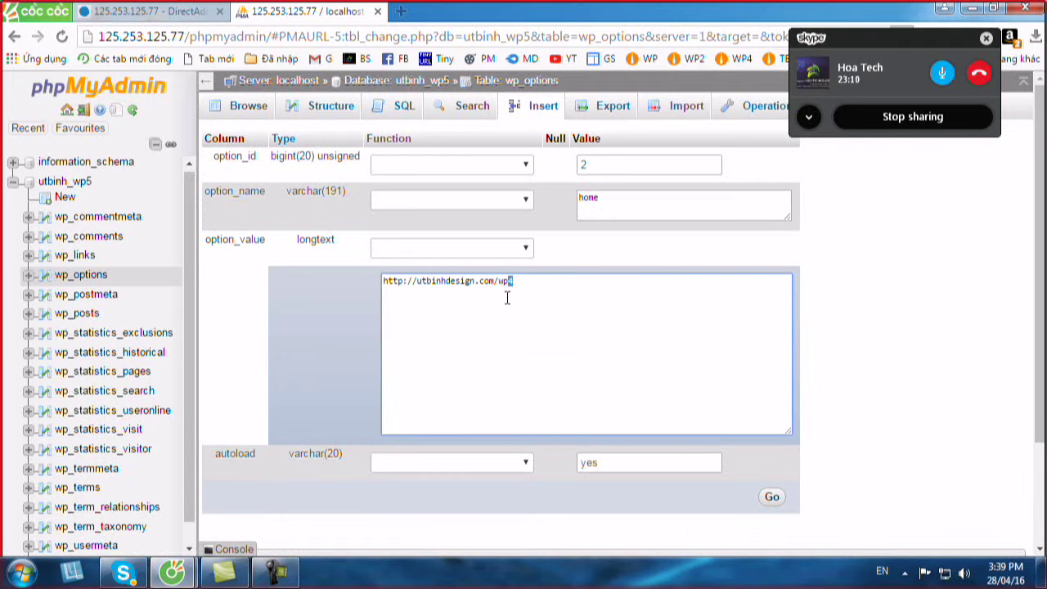
{"action": "type", "text": "5"}
{"action": "left_click", "coordinate": [772, 499]}
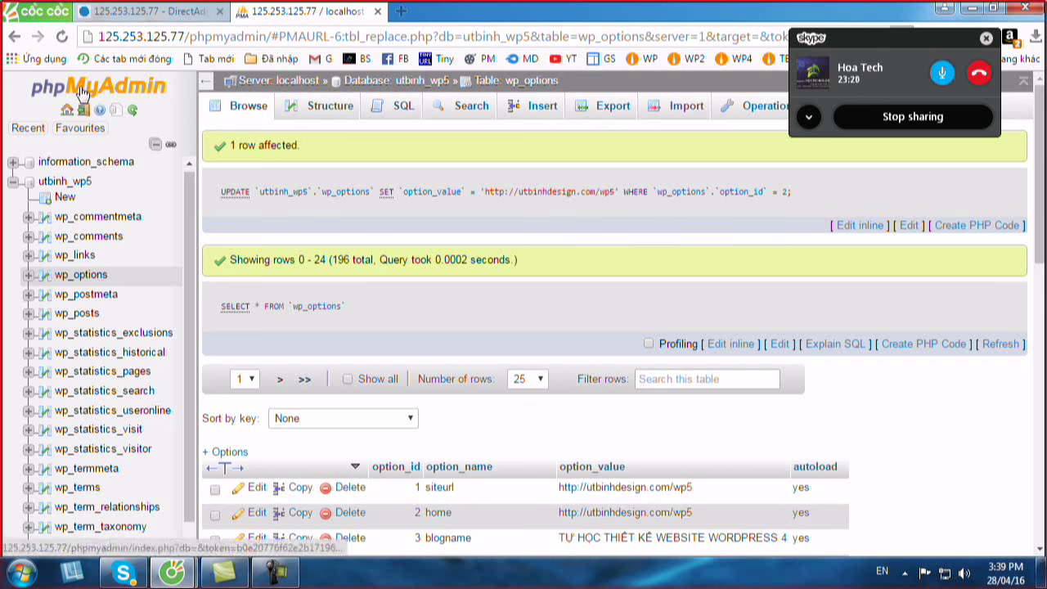
{"action": "left_click", "coordinate": [114, 12]}
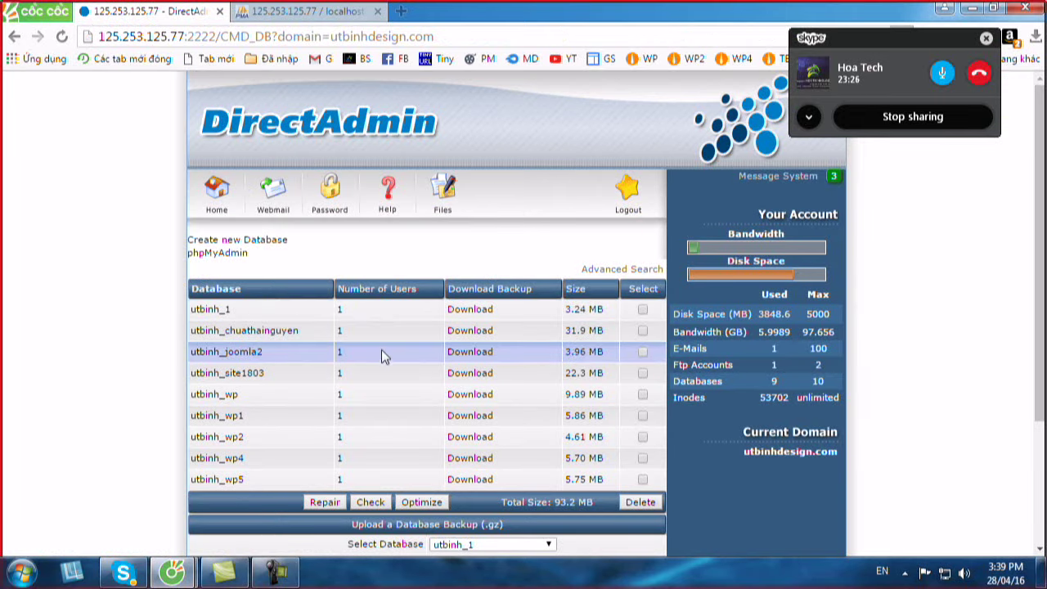
Open the File Manager for the utbinhdesign.com domain.
{"action": "left_click", "coordinate": [436, 191]}
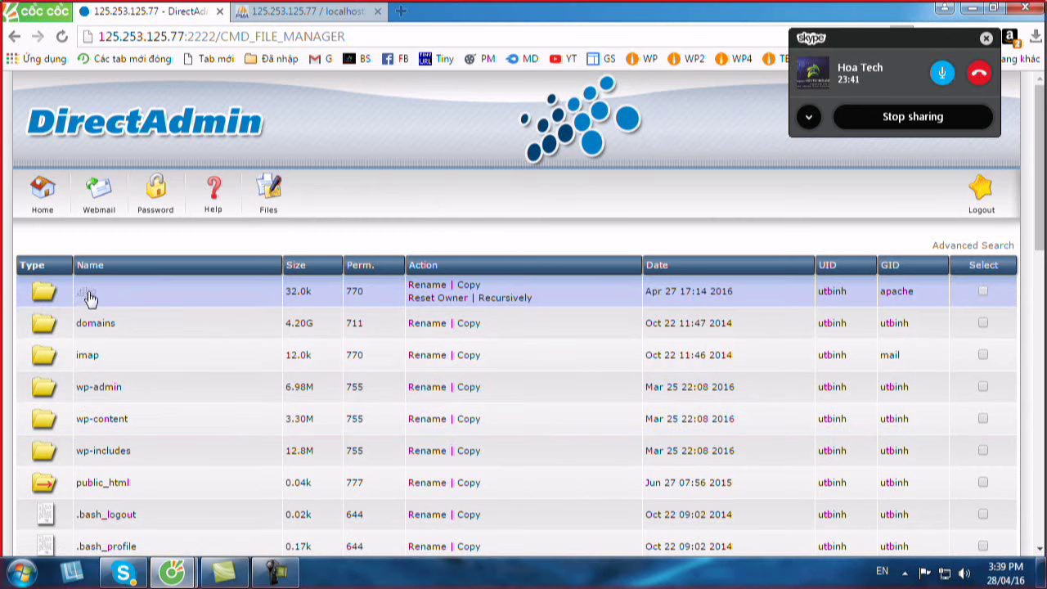
{"action": "left_click", "coordinate": [49, 199]}
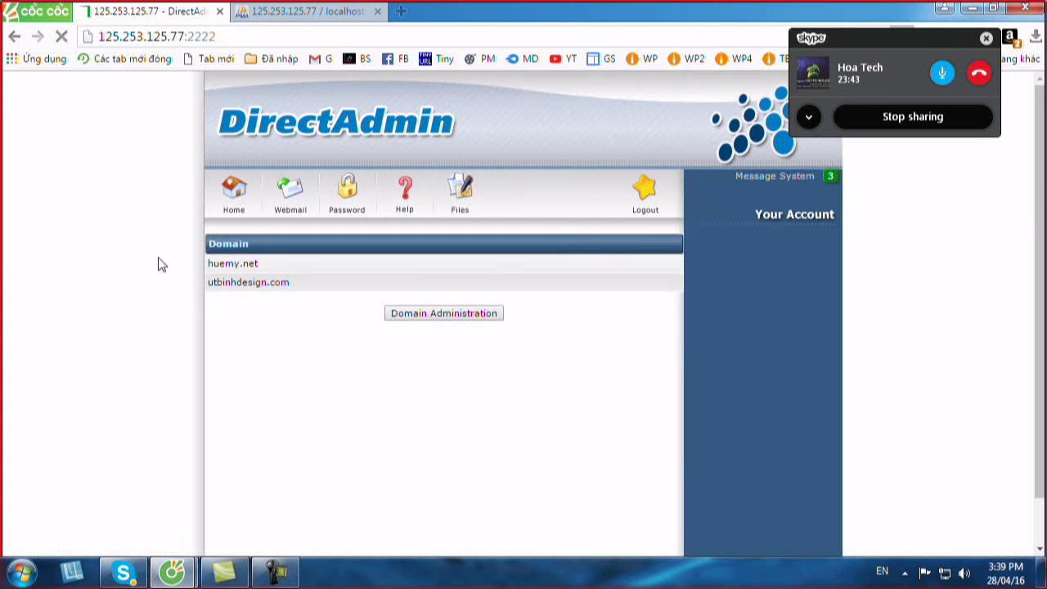
{"action": "left_click", "coordinate": [269, 283]}
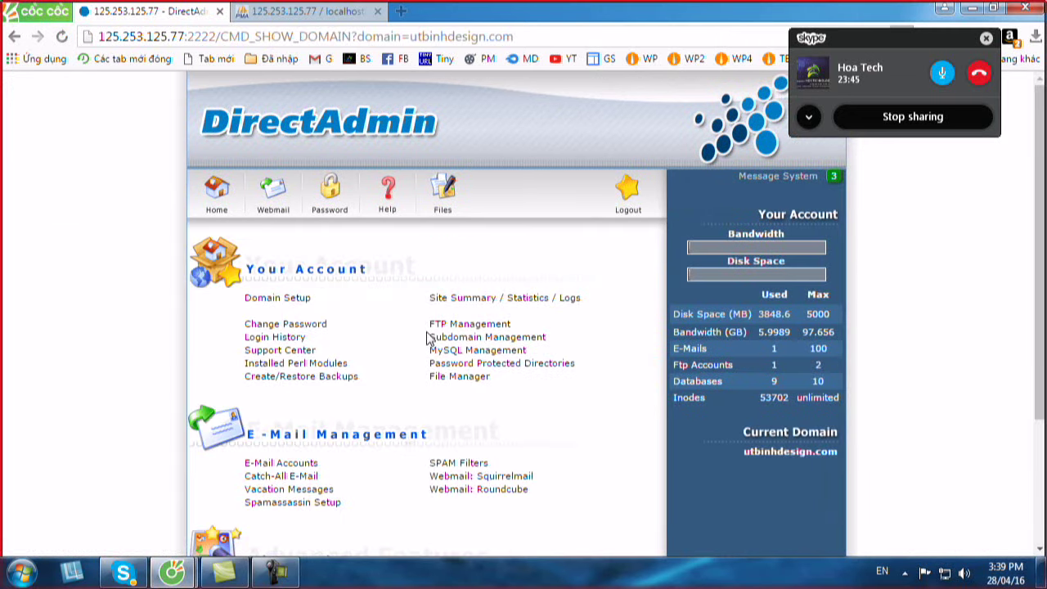
{"action": "left_click", "coordinate": [459, 378]}
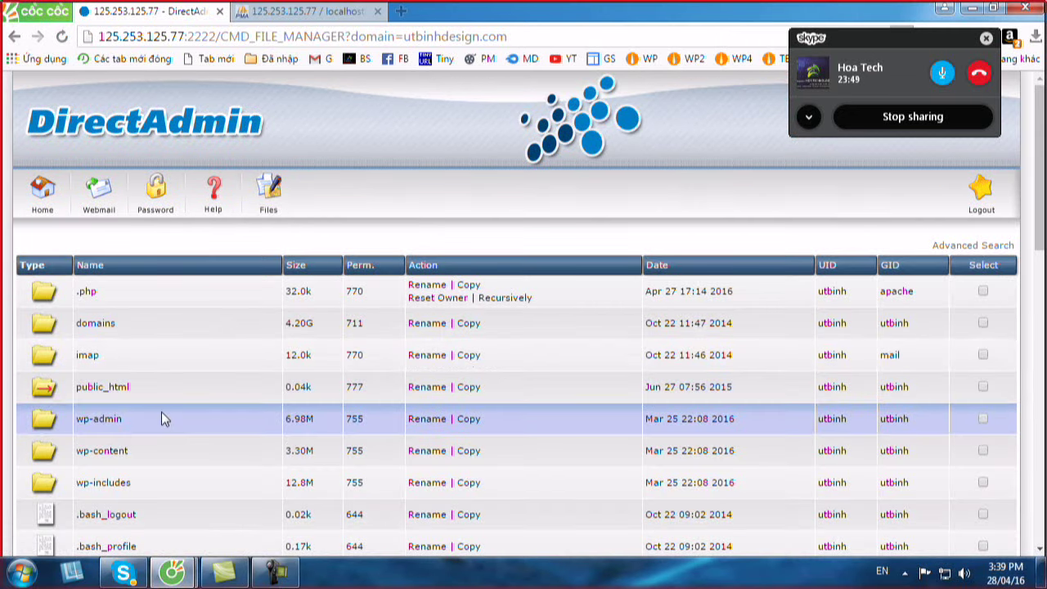
Open public_html/wp5 and view wp-config.php, then return to the listing.
{"action": "left_click", "coordinate": [122, 389]}
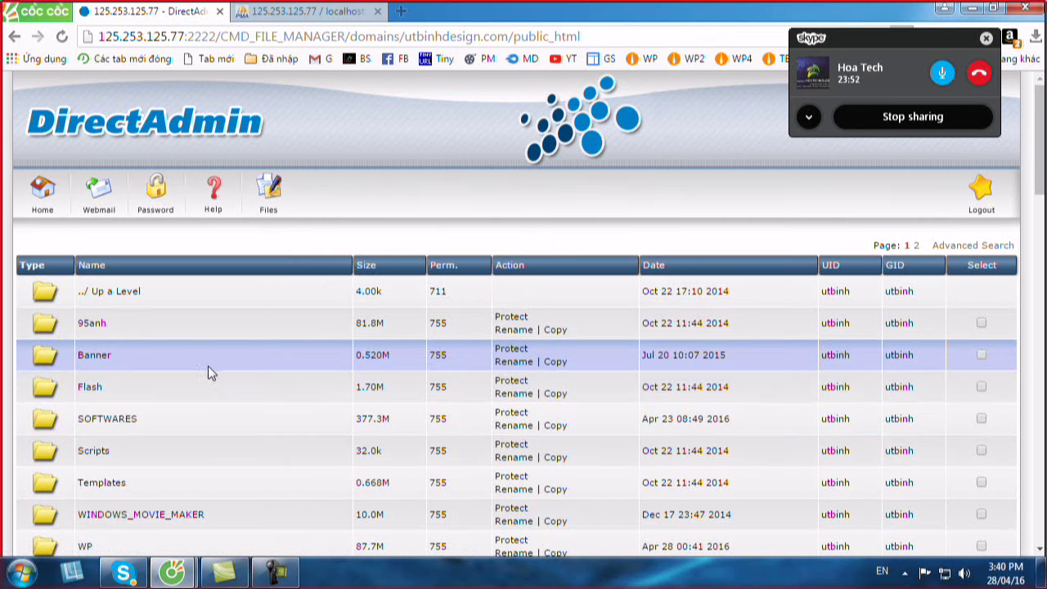
{"action": "scroll", "coordinate": [211, 370], "scroll_direction": "down", "scroll_amount": 7}
{"action": "scroll", "coordinate": [200, 390], "scroll_direction": "down", "scroll_amount": 5}
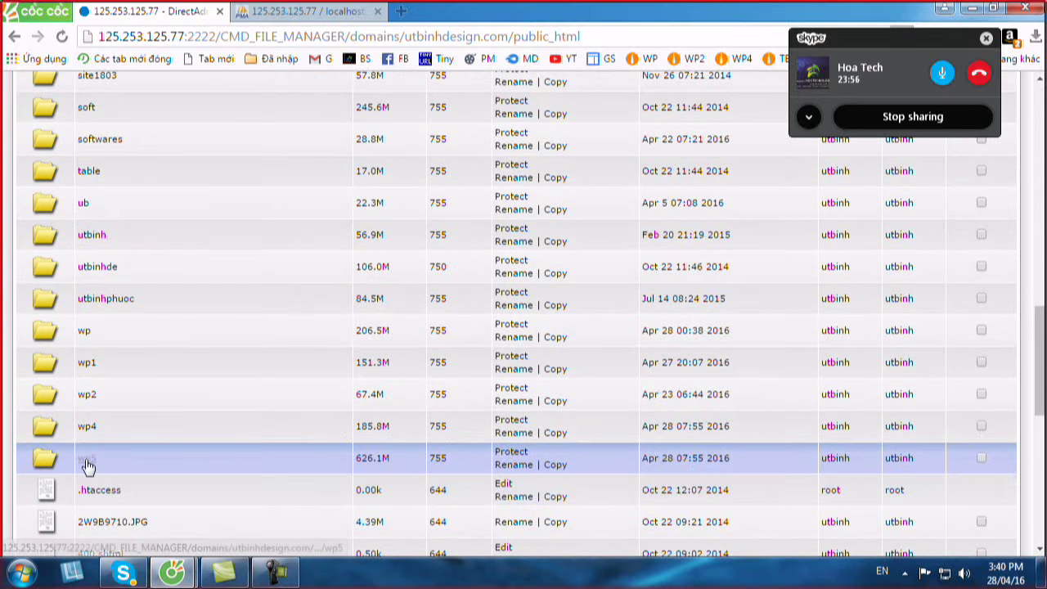
{"action": "left_click", "coordinate": [88, 463]}
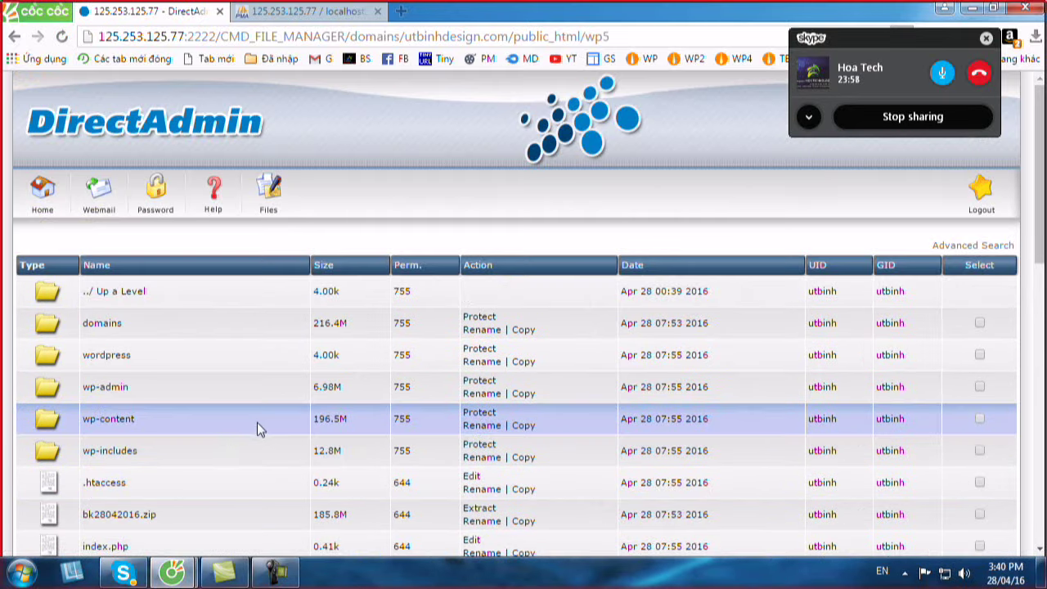
{"action": "scroll", "coordinate": [245, 401], "scroll_direction": "down", "scroll_amount": 1}
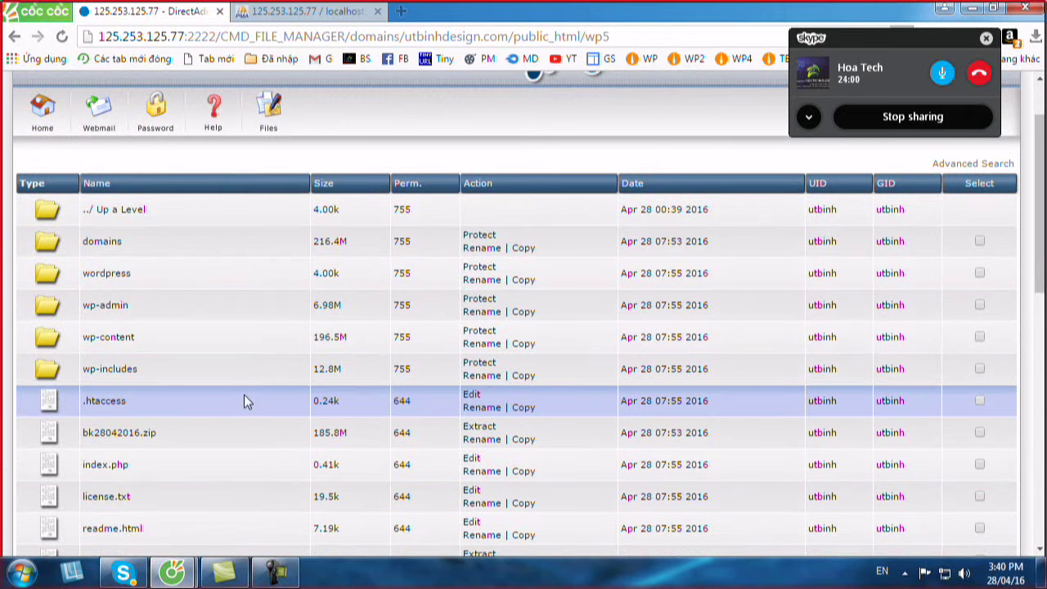
{"action": "scroll", "coordinate": [200, 409], "scroll_direction": "down", "scroll_amount": 1}
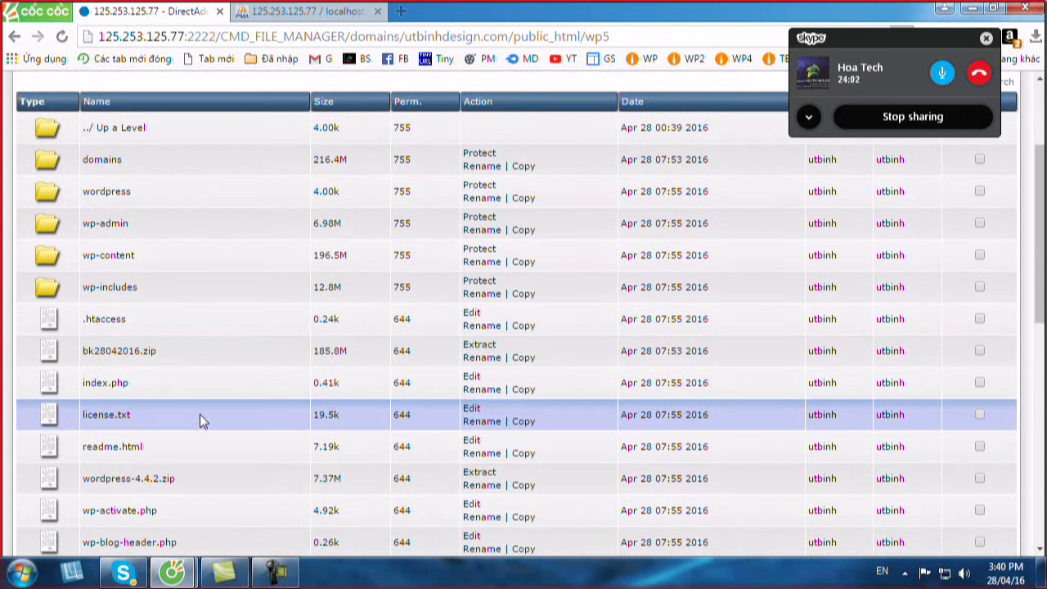
{"action": "scroll", "coordinate": [188, 430], "scroll_direction": "down", "scroll_amount": 1}
{"action": "scroll", "coordinate": [187, 430], "scroll_direction": "down", "scroll_amount": 1}
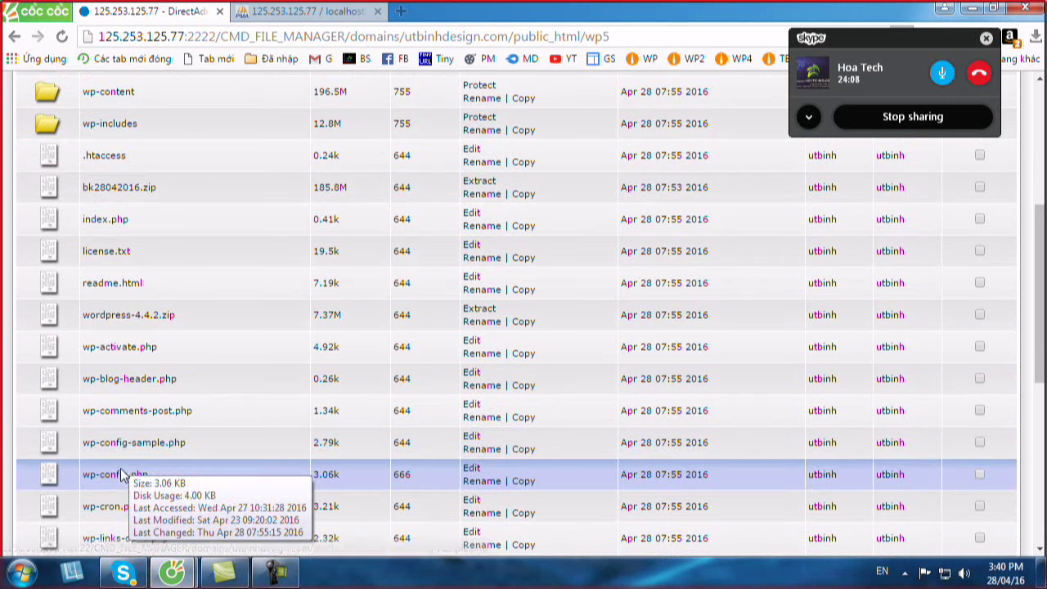
{"action": "left_click", "coordinate": [120, 477]}
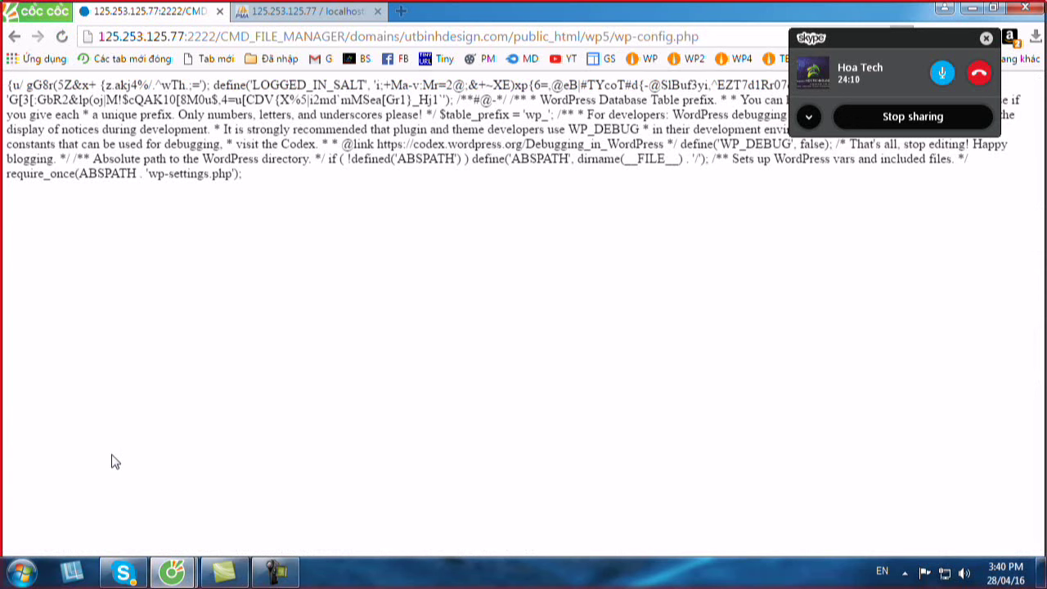
{"action": "left_click", "coordinate": [15, 38]}
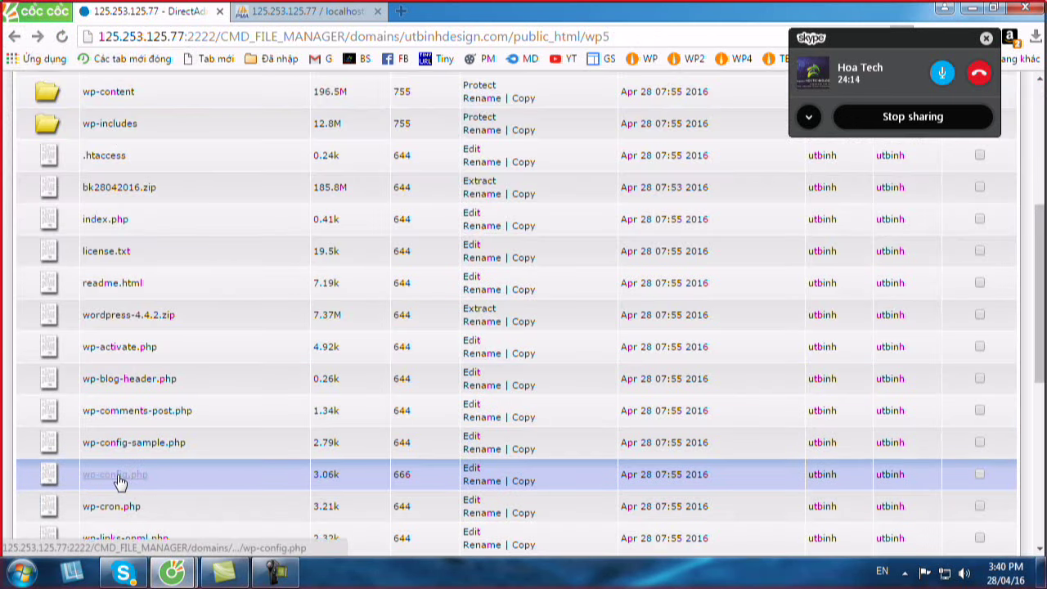
Edit wp-config.php so DB_NAME and DB_USER read utbinh_wp5, adjust the password, and save.
{"action": "left_click", "coordinate": [476, 472]}
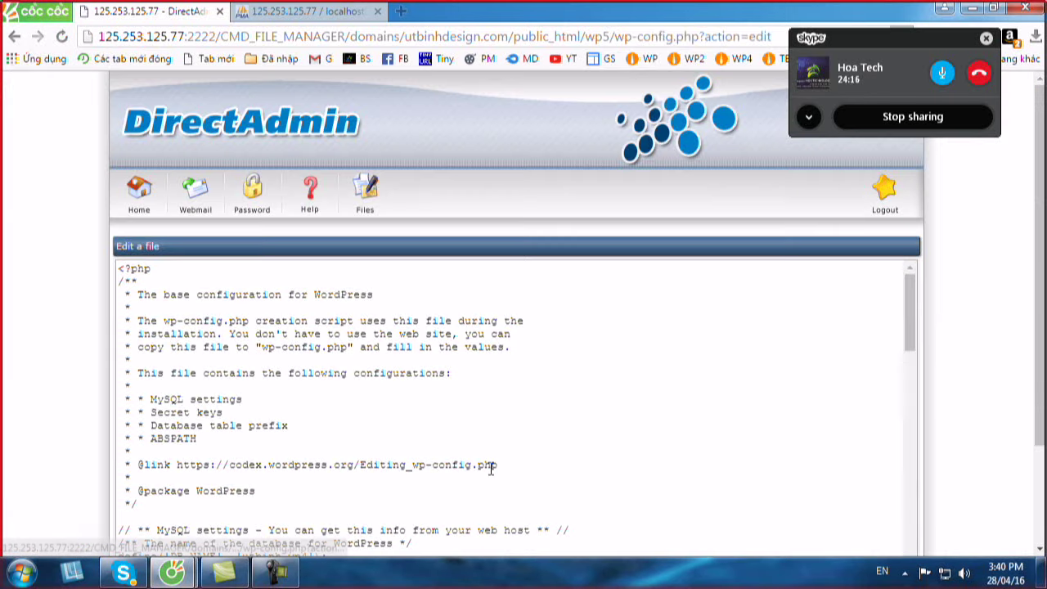
{"action": "scroll", "coordinate": [522, 465], "scroll_direction": "down", "scroll_amount": 2}
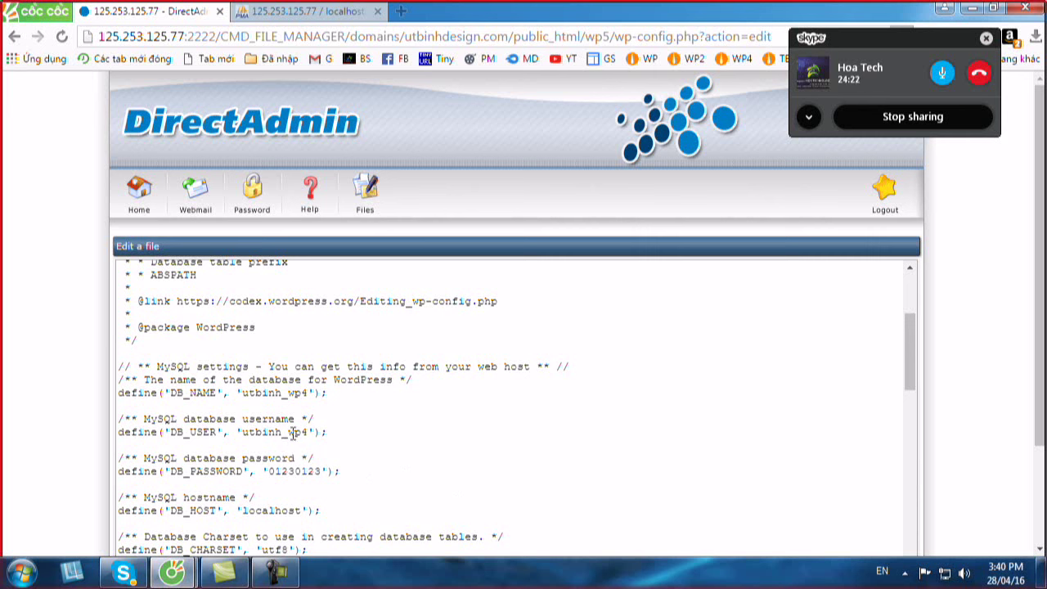
{"action": "left_click", "coordinate": [305, 433]}
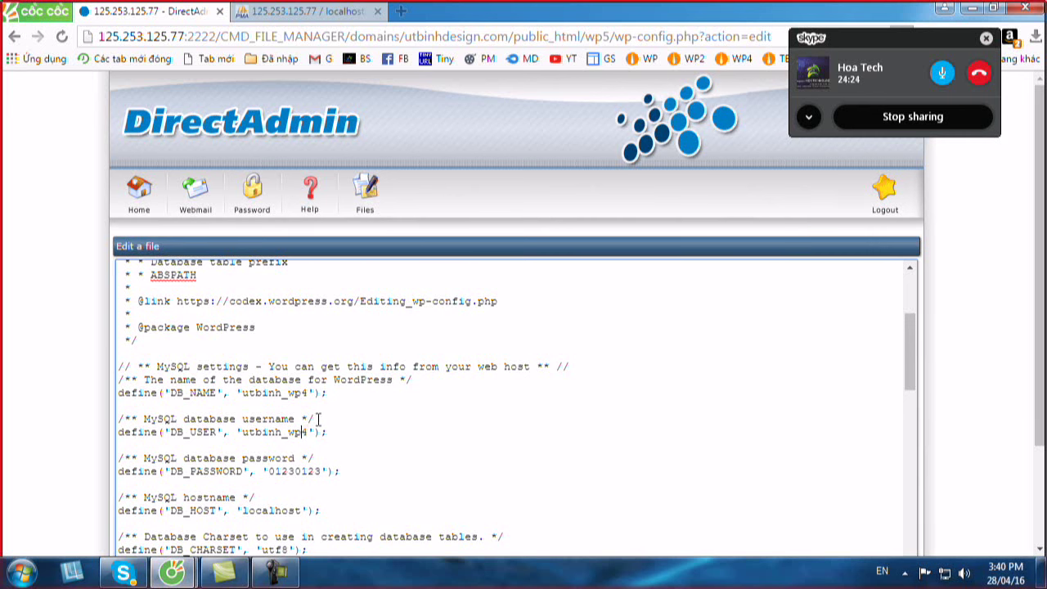
{"action": "type", "text": "5"}
{"action": "left_click_drag", "start_coordinate": [270, 472], "coordinate": [305, 472]}
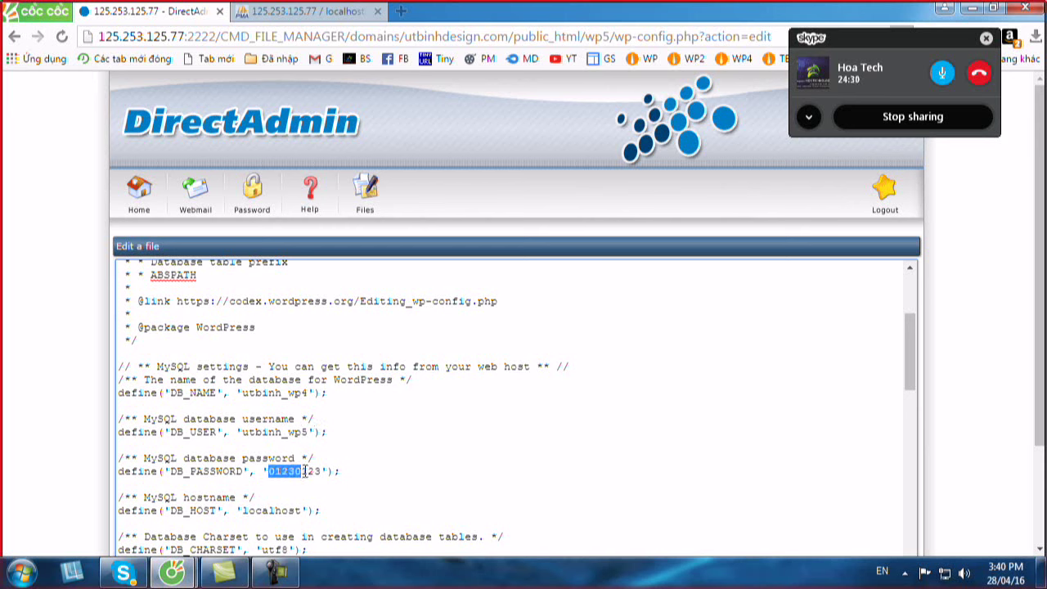
{"action": "left_click", "coordinate": [302, 395]}
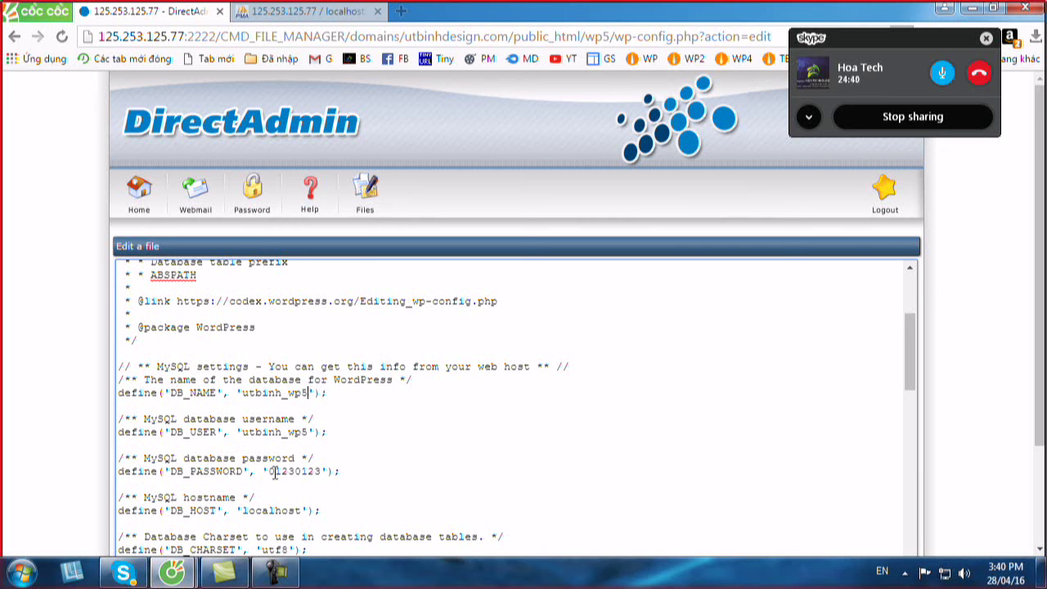
{"action": "left_click_drag", "start_coordinate": [282, 472], "coordinate": [322, 472]}
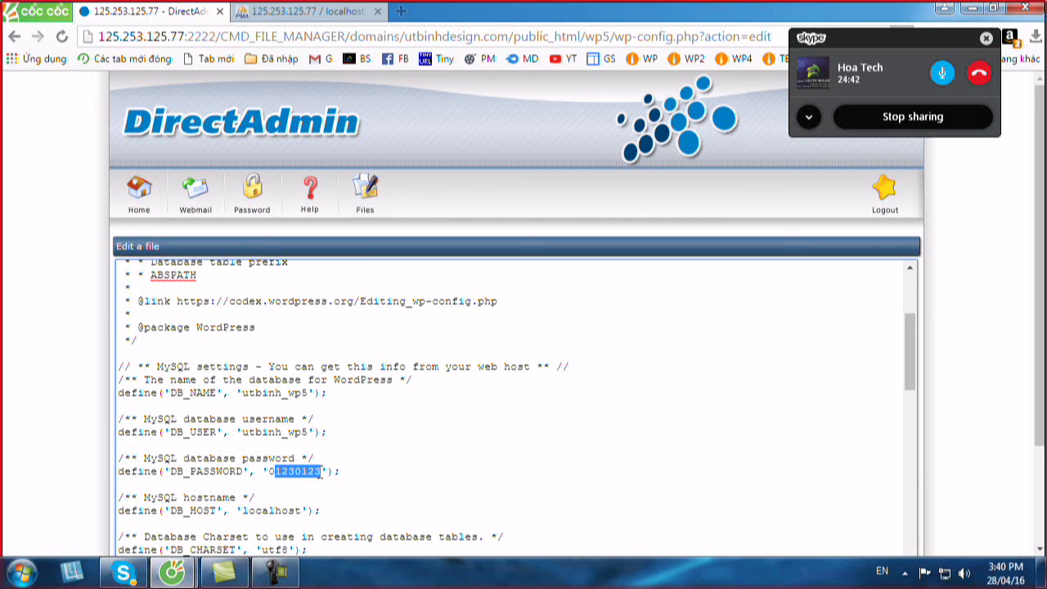
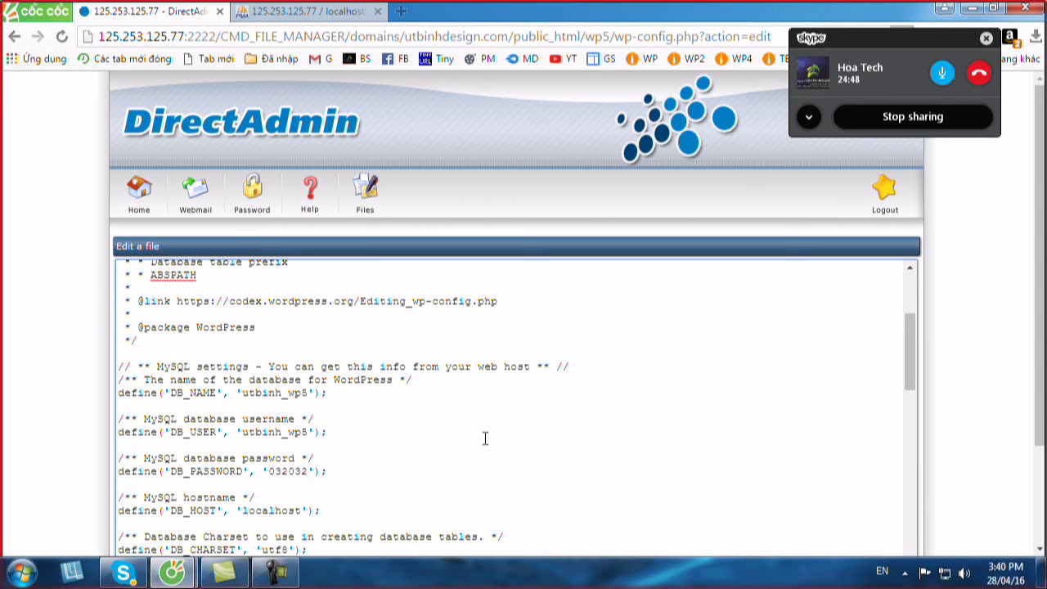
{"action": "scroll", "coordinate": [485, 439], "scroll_direction": "down", "scroll_amount": 7}
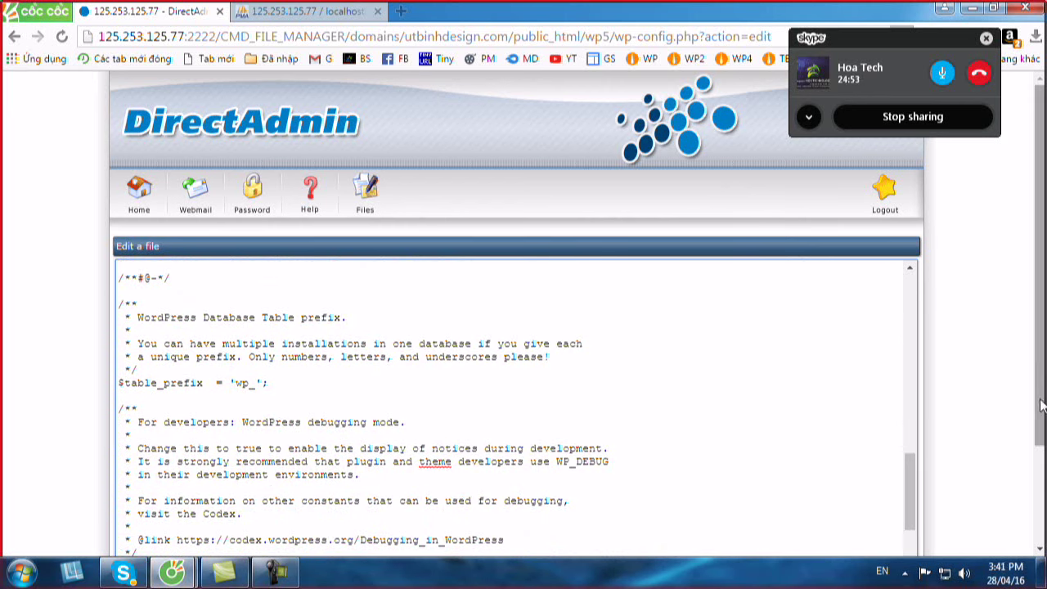
{"action": "scroll", "coordinate": [1040, 409], "scroll_direction": "down", "scroll_amount": 2}
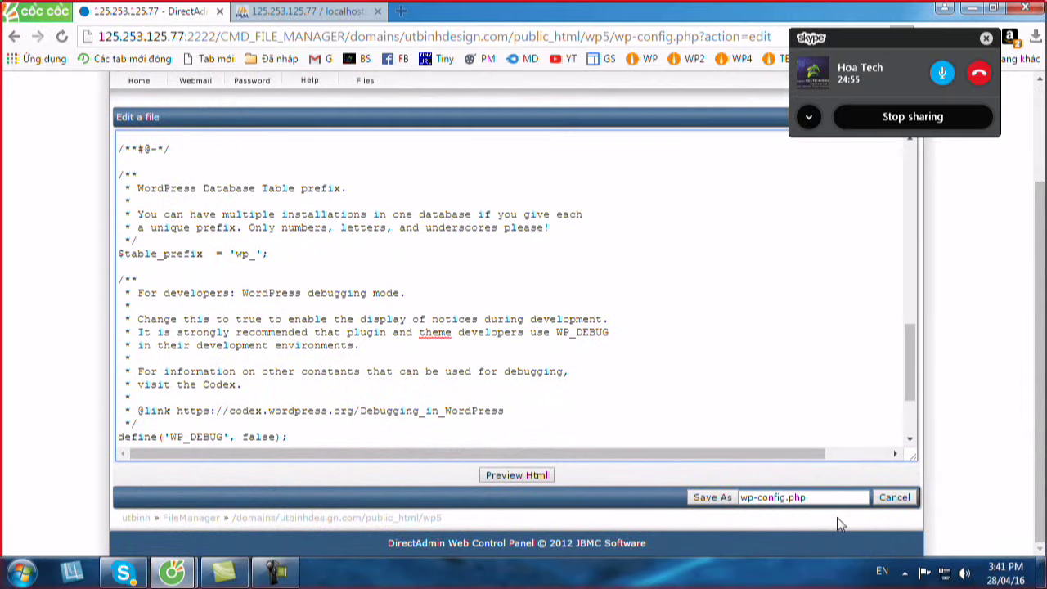
{"action": "left_click", "coordinate": [705, 497]}
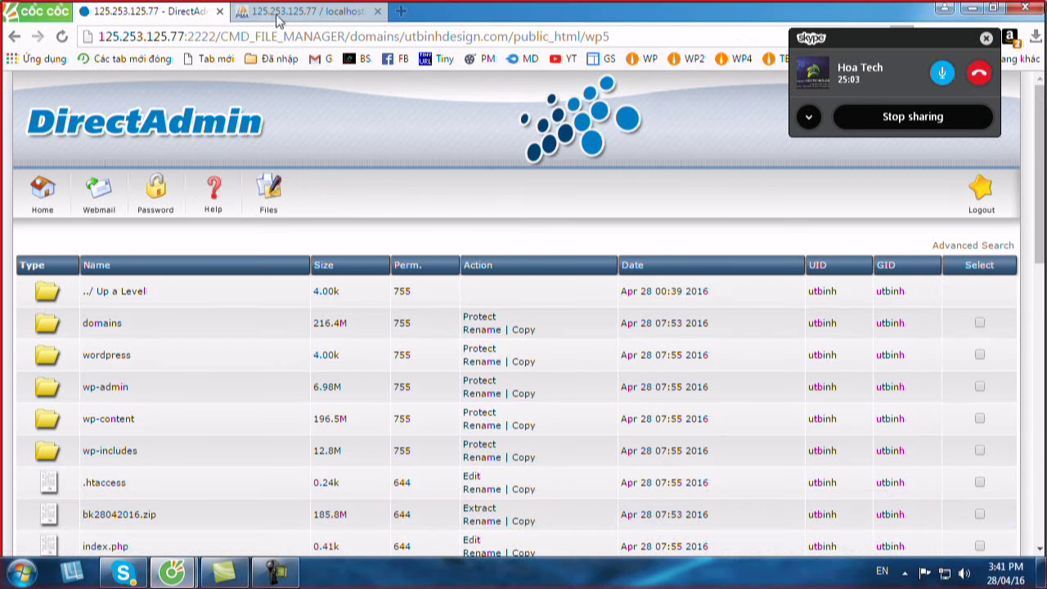
Load utbinhdesign.com/wp5/wp-admin in a new browser tab.
{"action": "left_click", "coordinate": [214, 59]}
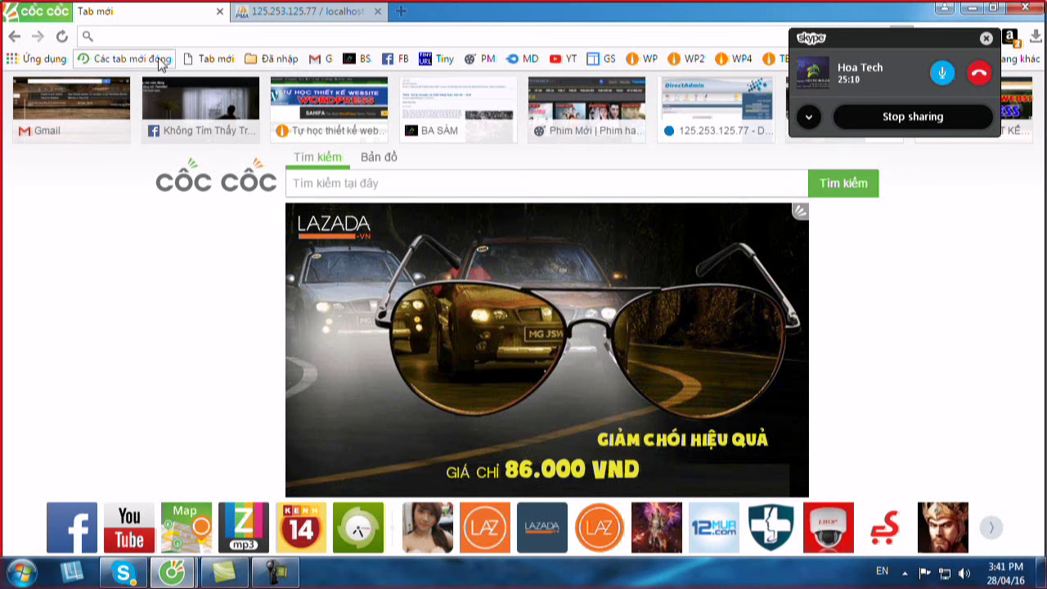
{"action": "type", "text": "u"}
{"action": "left_click", "coordinate": [163, 88]}
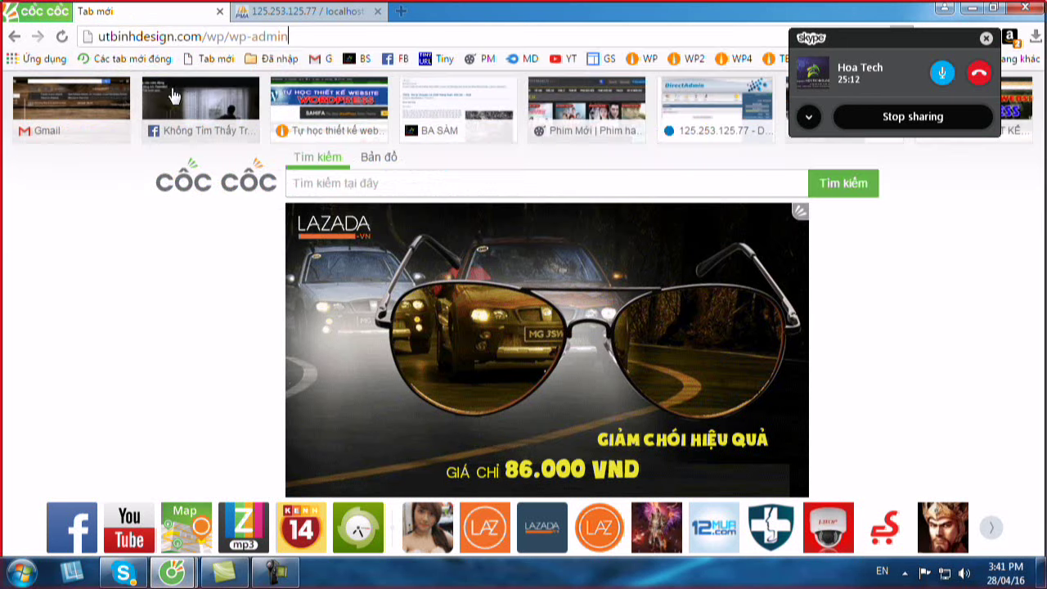
{"action": "left_click", "coordinate": [225, 36]}
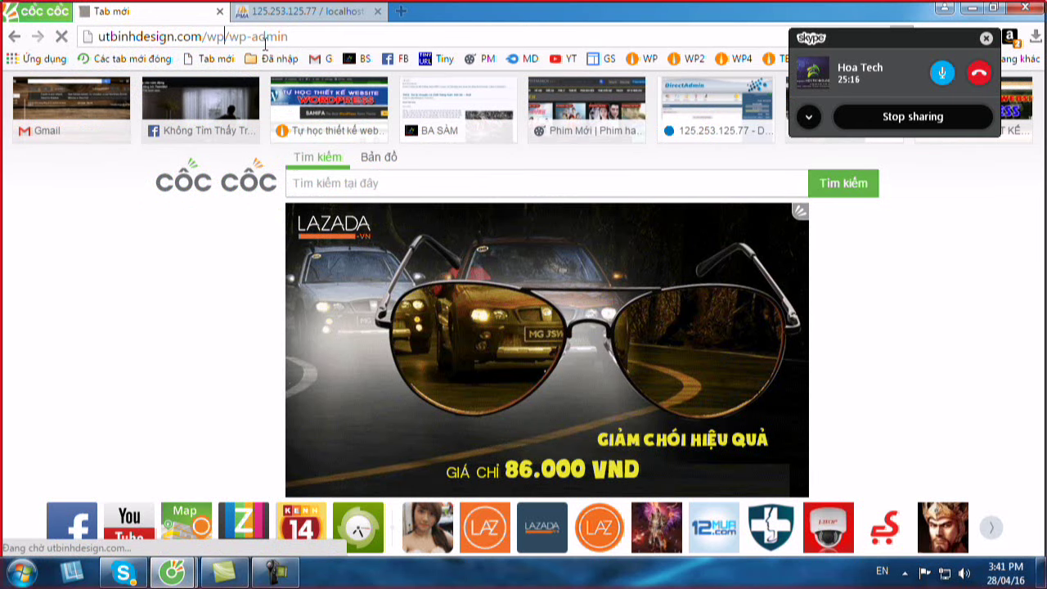
{"action": "type", "text": "5"}
{"action": "key", "text": "Return"}
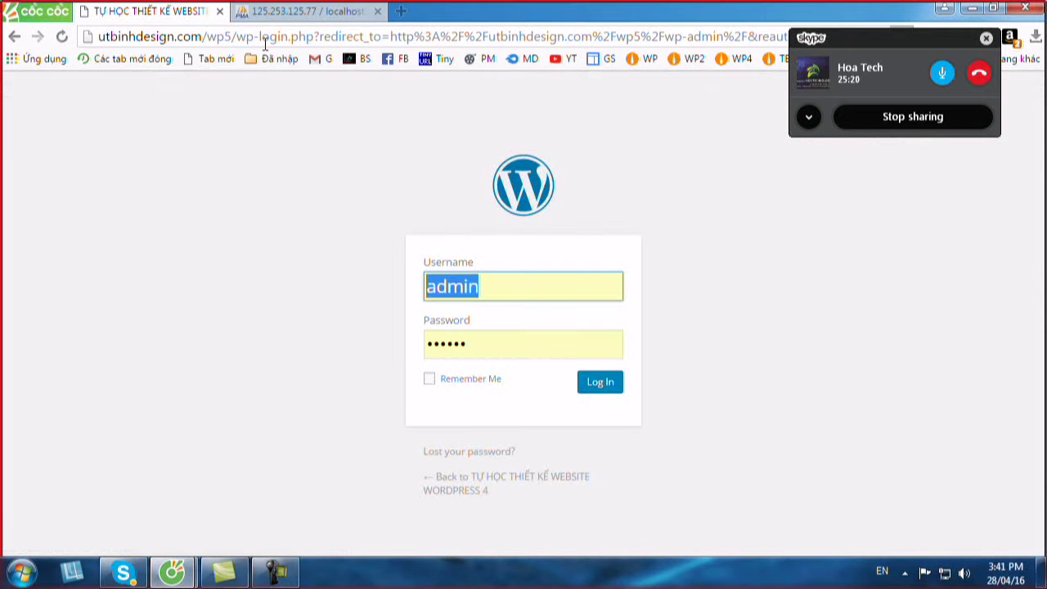
Log in as admin with Remember Me ticked, retrying with a retyped password.
{"action": "double_click", "coordinate": [477, 346]}
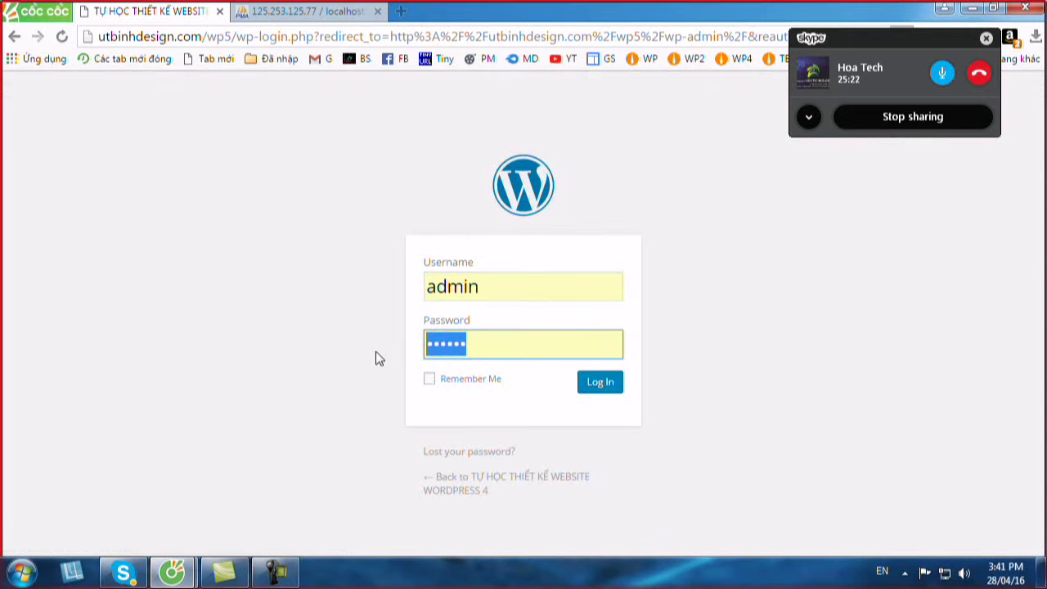
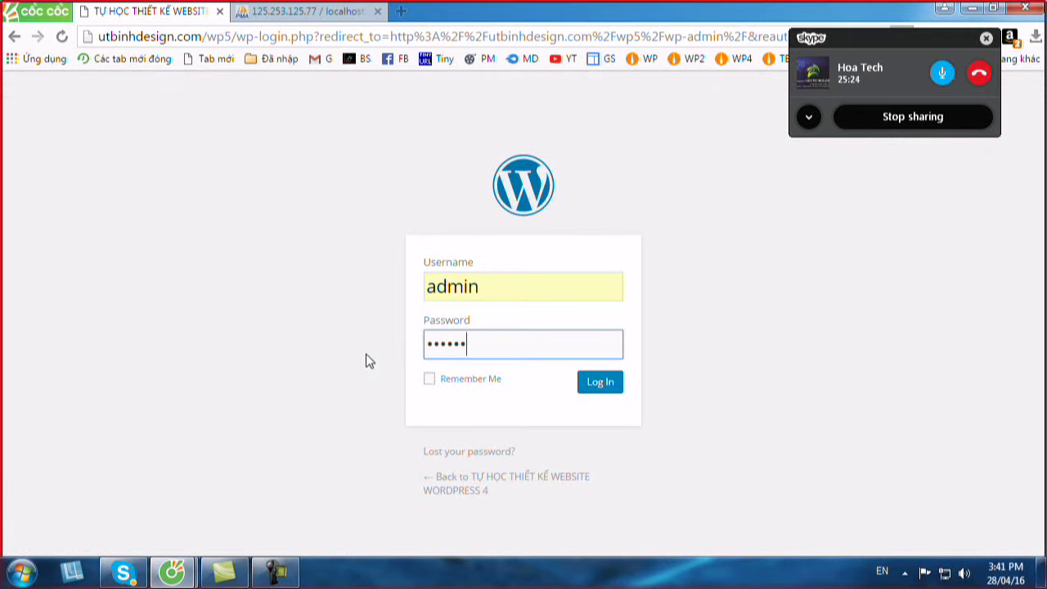
{"action": "left_click", "coordinate": [429, 378]}
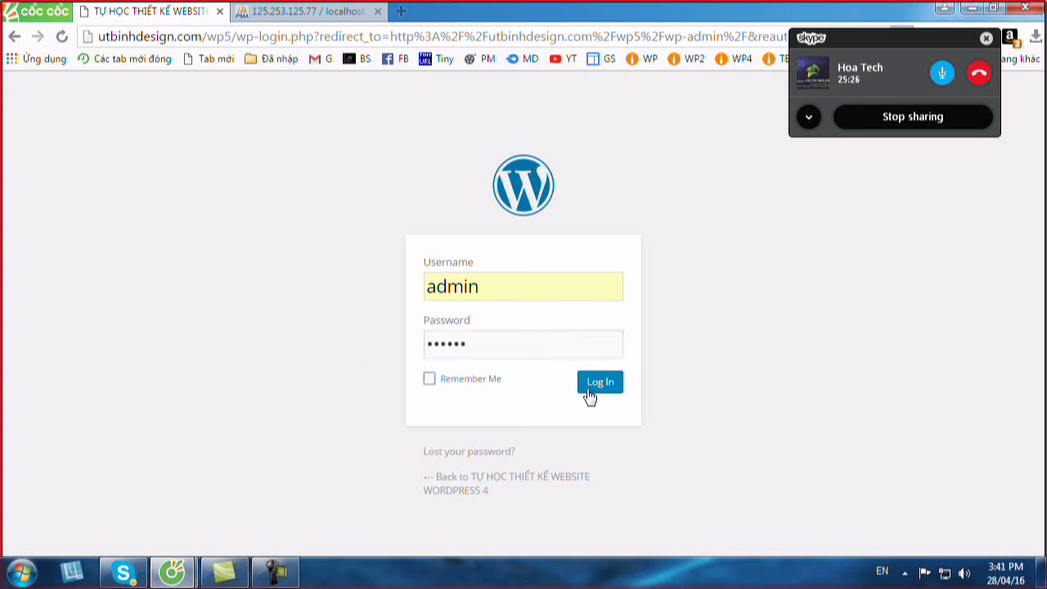
{"action": "left_click", "coordinate": [597, 386]}
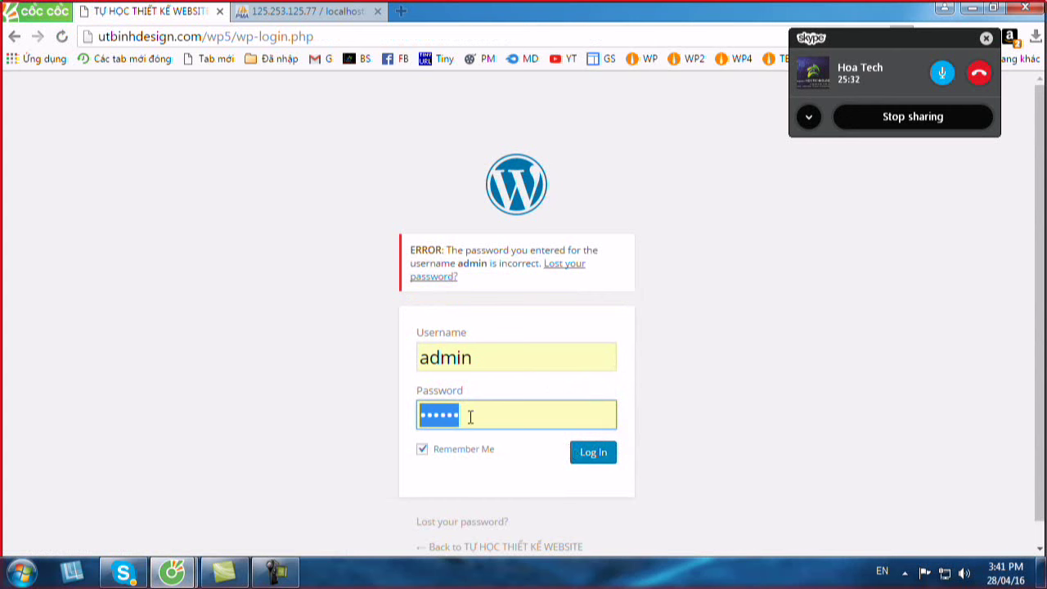
{"action": "left_click_drag", "start_coordinate": [470, 417], "coordinate": [317, 413]}
{"action": "type", "text": "••••••"}
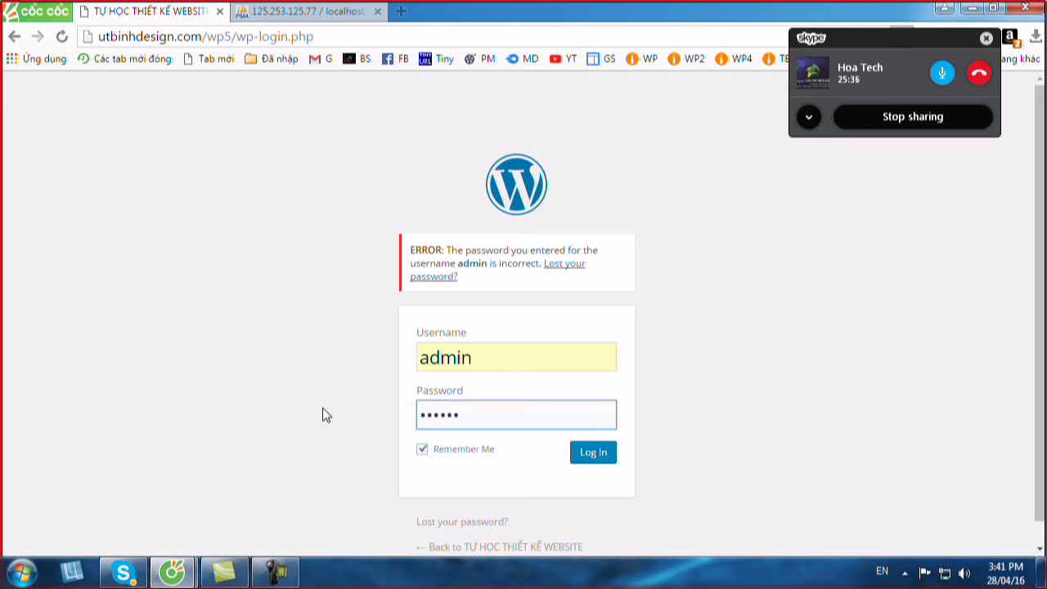
{"action": "left_click", "coordinate": [590, 460]}
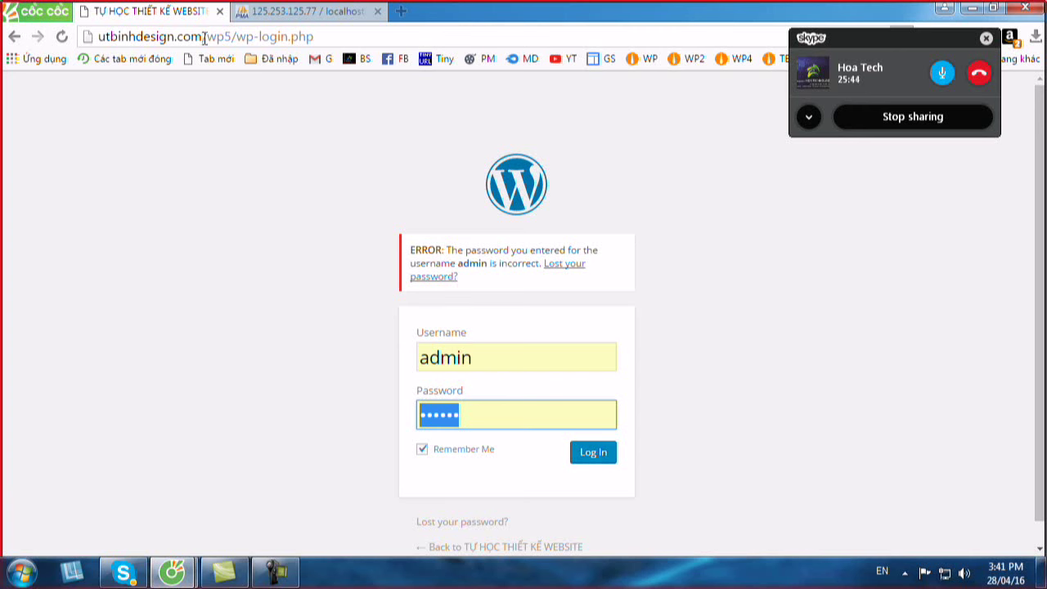
Load the wp5 home page by removing wp-login.php from the address.
{"action": "left_click_drag", "start_coordinate": [230, 38], "coordinate": [383, 47]}
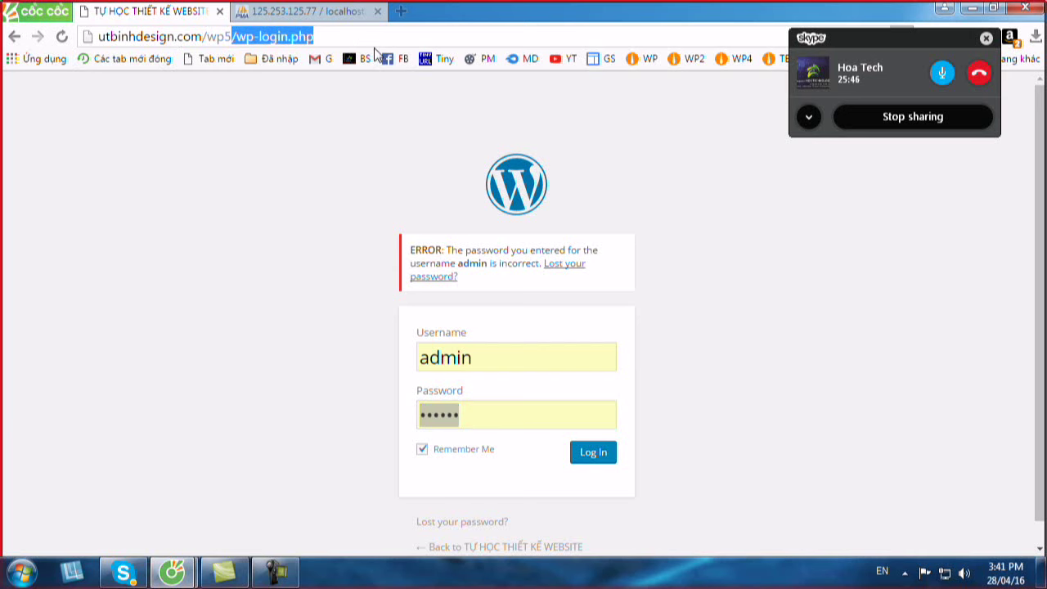
{"action": "key", "text": "BackSpace"}
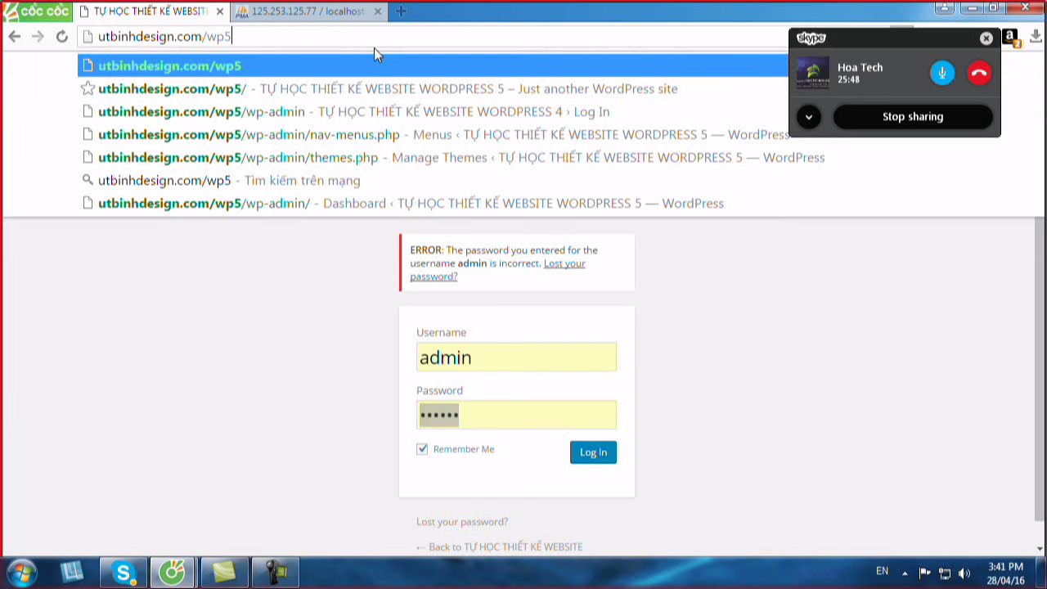
{"action": "key", "text": "Return"}
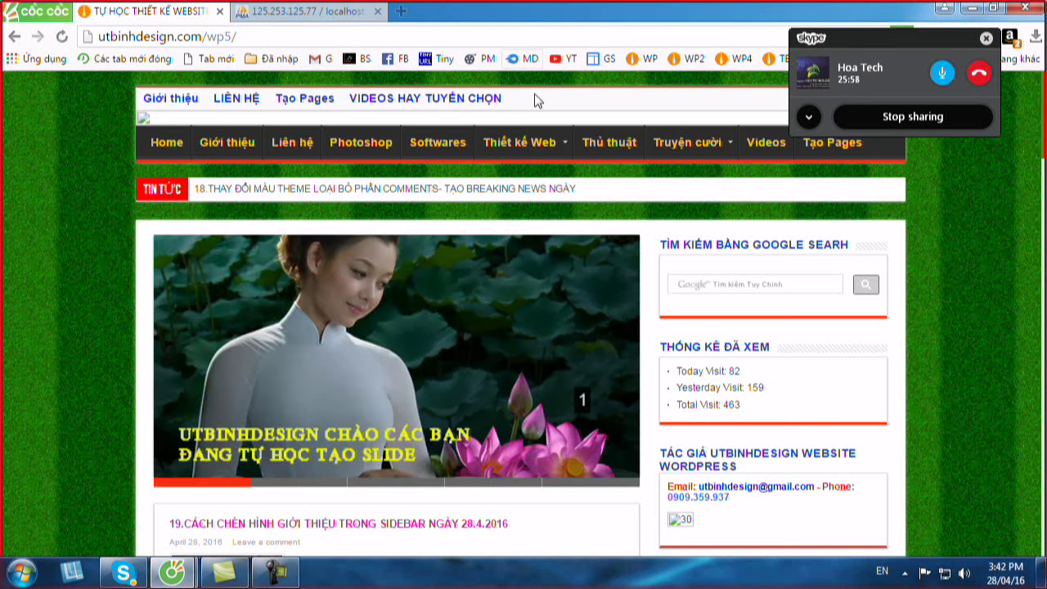
Move the Skype call panel to the lower right and place the caret after wp5/ in the address.
{"action": "mouse_move", "coordinate": [523, 143]}
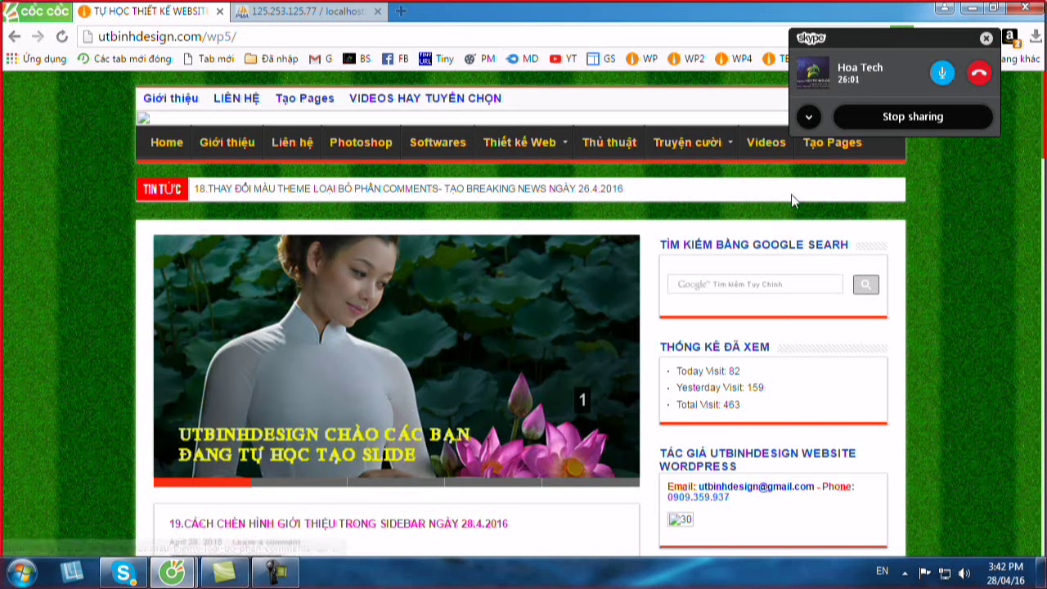
{"action": "left_click_drag", "start_coordinate": [905, 43], "coordinate": [781, 112]}
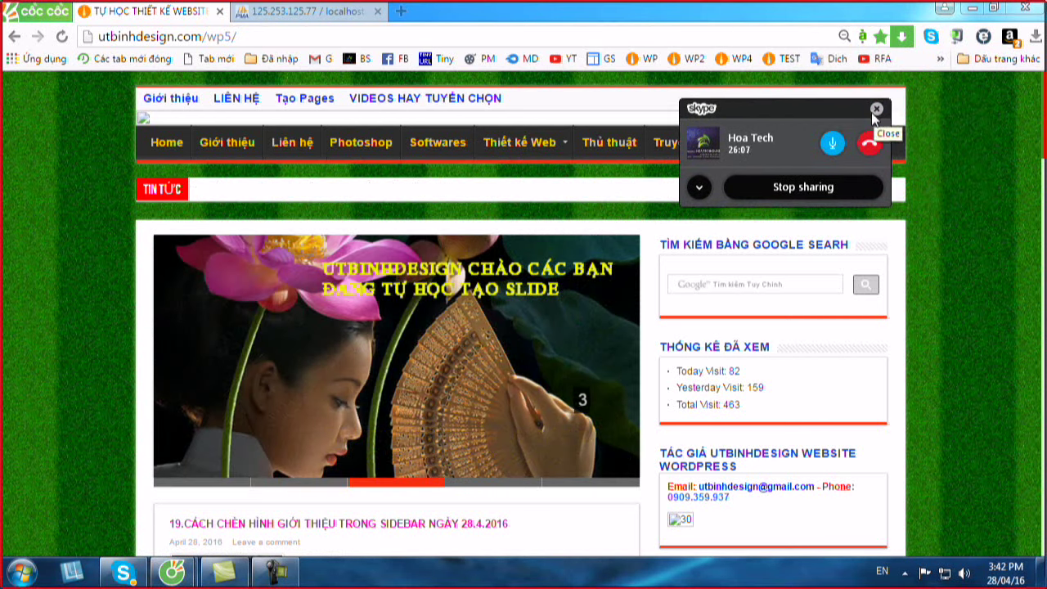
{"action": "left_click_drag", "start_coordinate": [834, 111], "coordinate": [960, 240]}
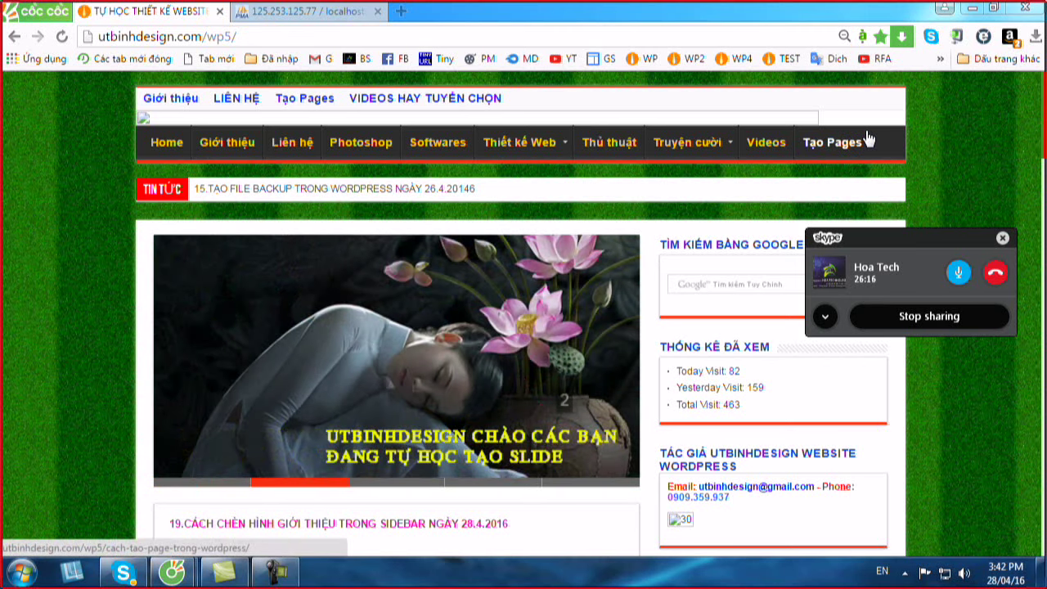
{"action": "left_click", "coordinate": [243, 36]}
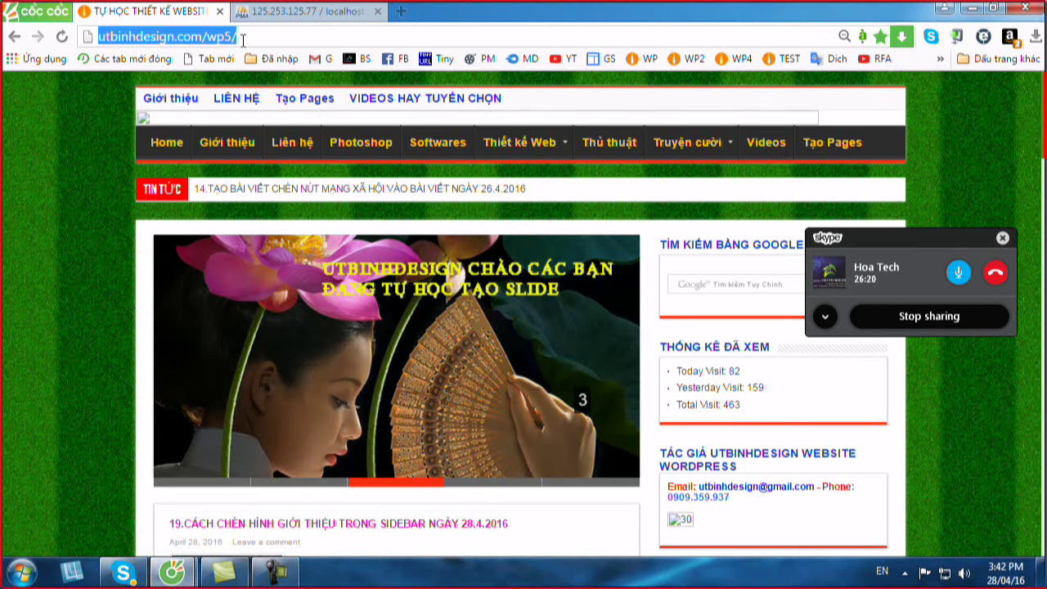
{"action": "left_click", "coordinate": [244, 37]}
Fix the 404 address to utbinhdesign.com/wp5/wp-admin to reach the login page.
{"action": "type", "text": "wp"}
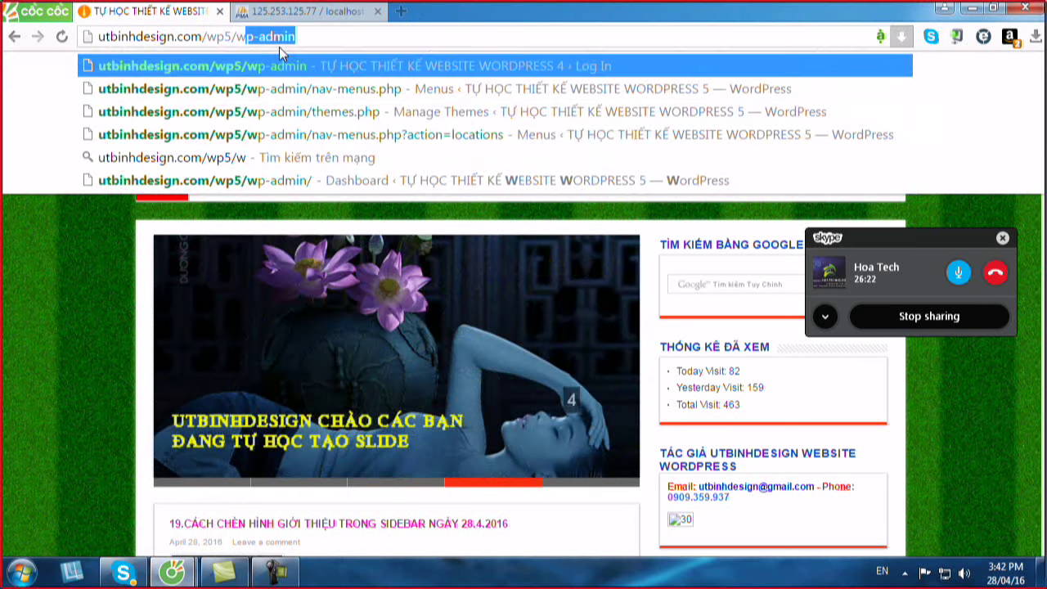
{"action": "type", "text": "5/"}
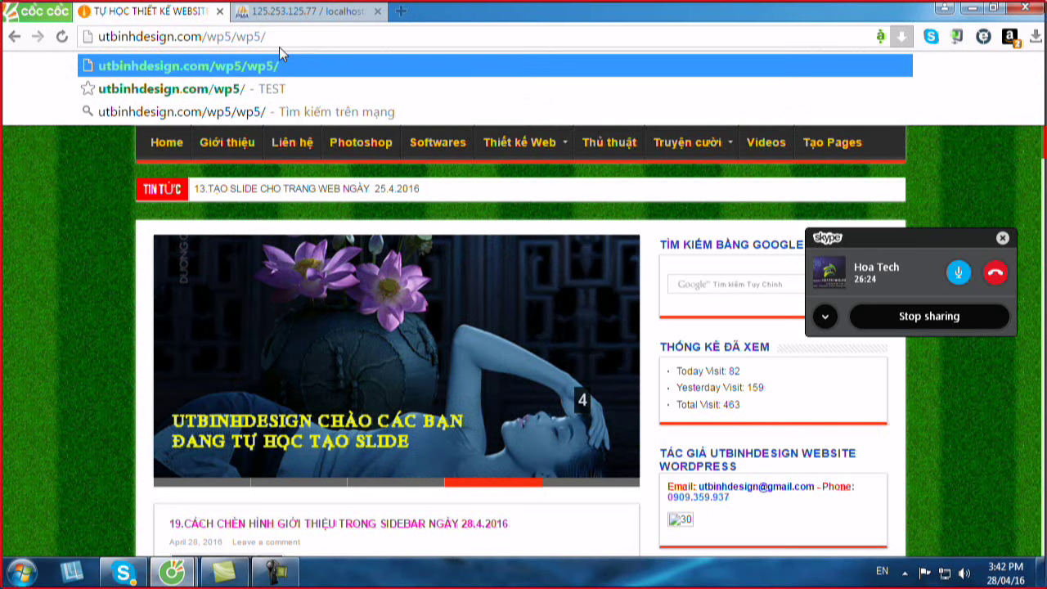
{"action": "type", "text": "ad"}
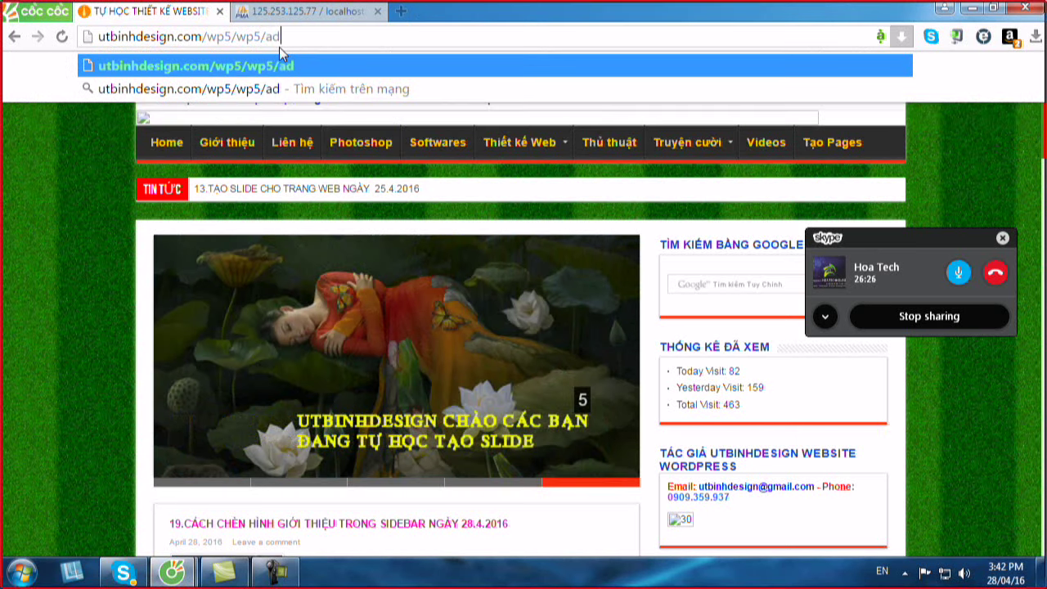
{"action": "type", "text": "min"}
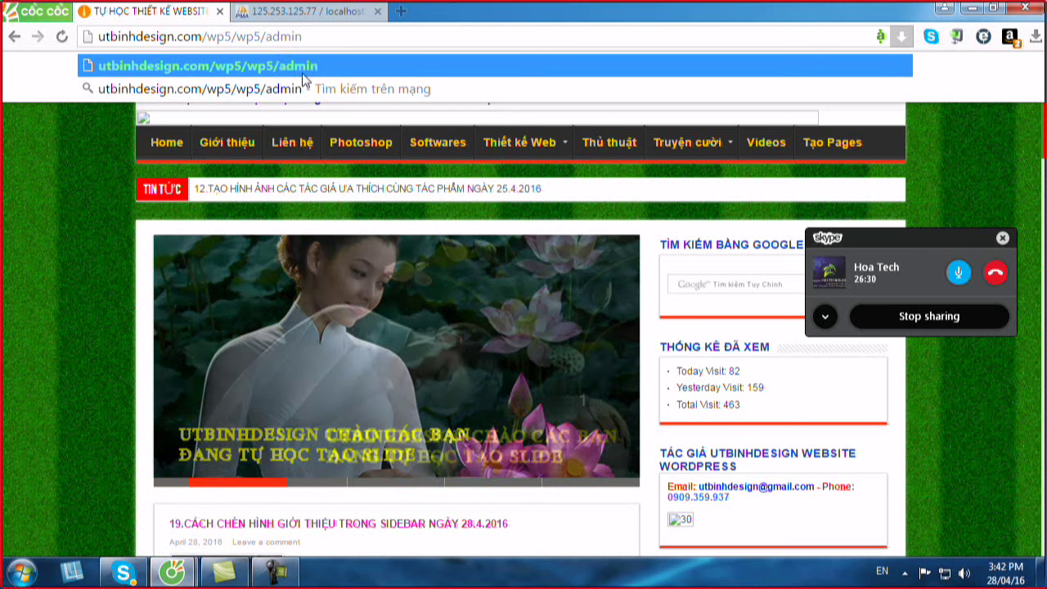
{"action": "left_click", "coordinate": [277, 64]}
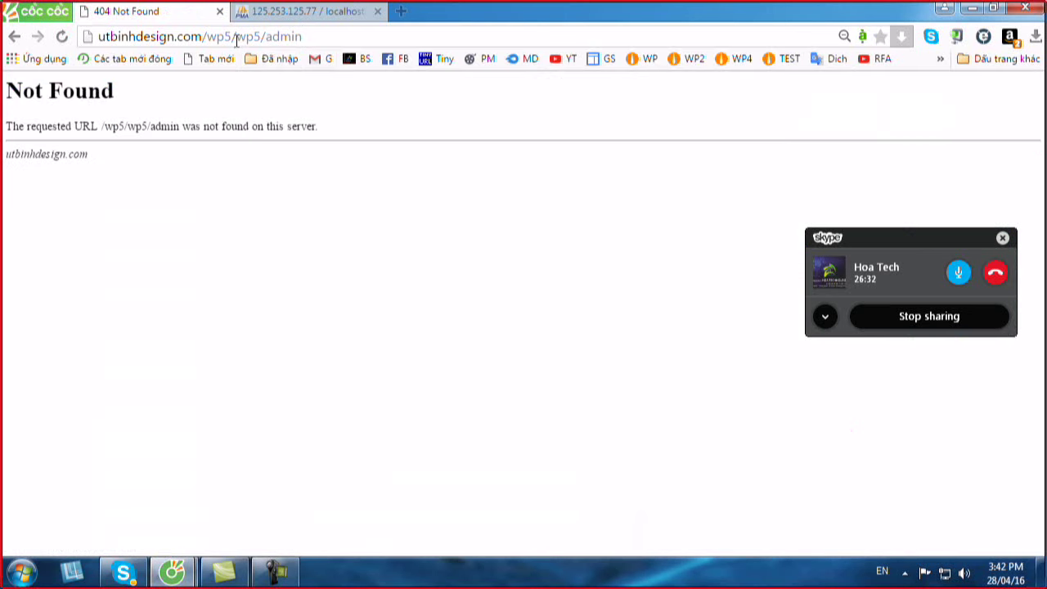
{"action": "left_click_drag", "start_coordinate": [236, 37], "coordinate": [319, 29]}
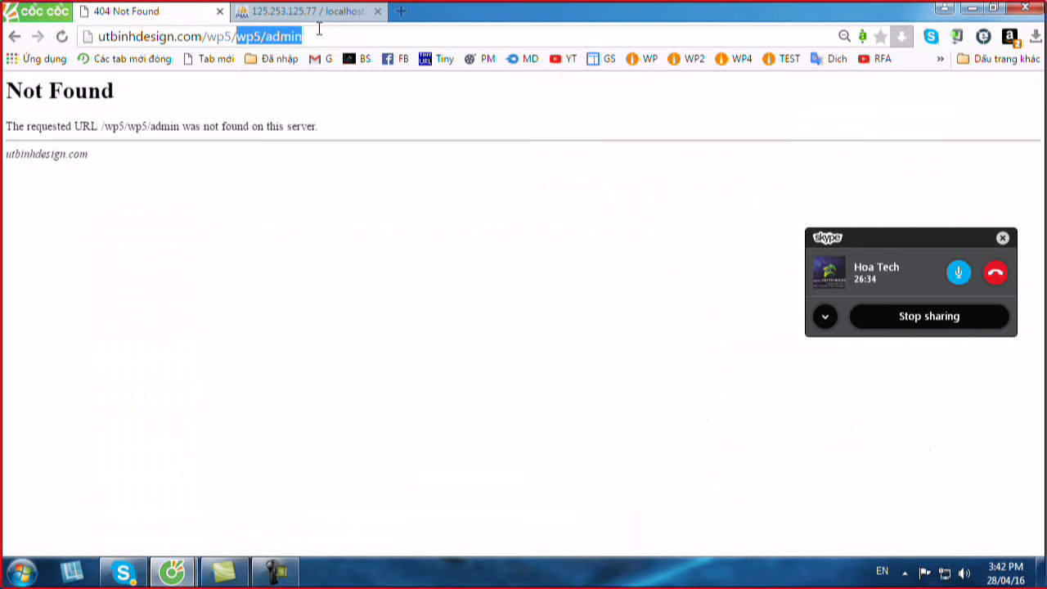
{"action": "type", "text": "admin"}
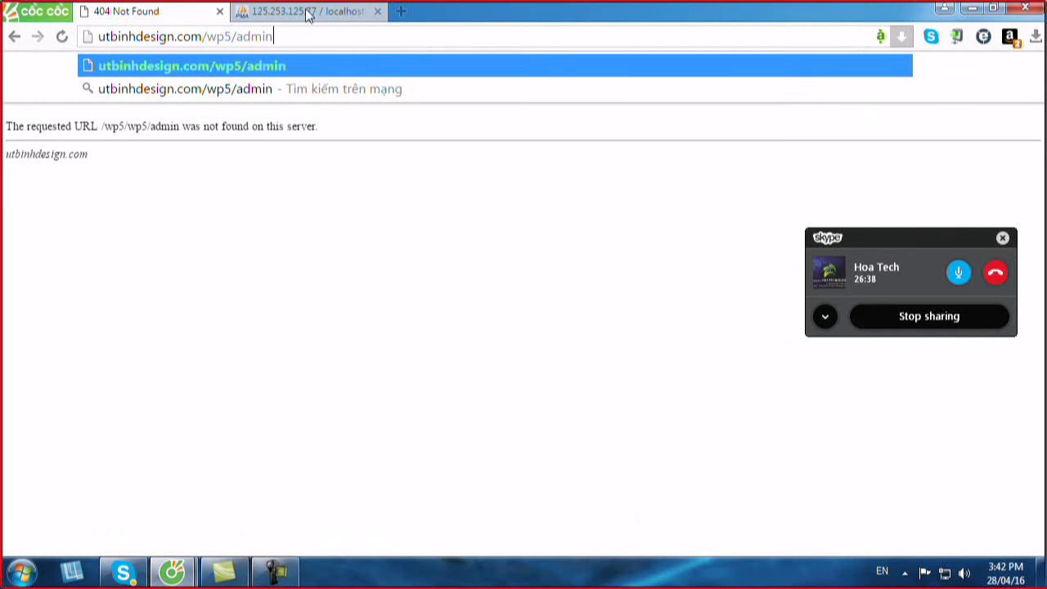
{"action": "left_click", "coordinate": [238, 36]}
{"action": "type", "text": "wp-"}
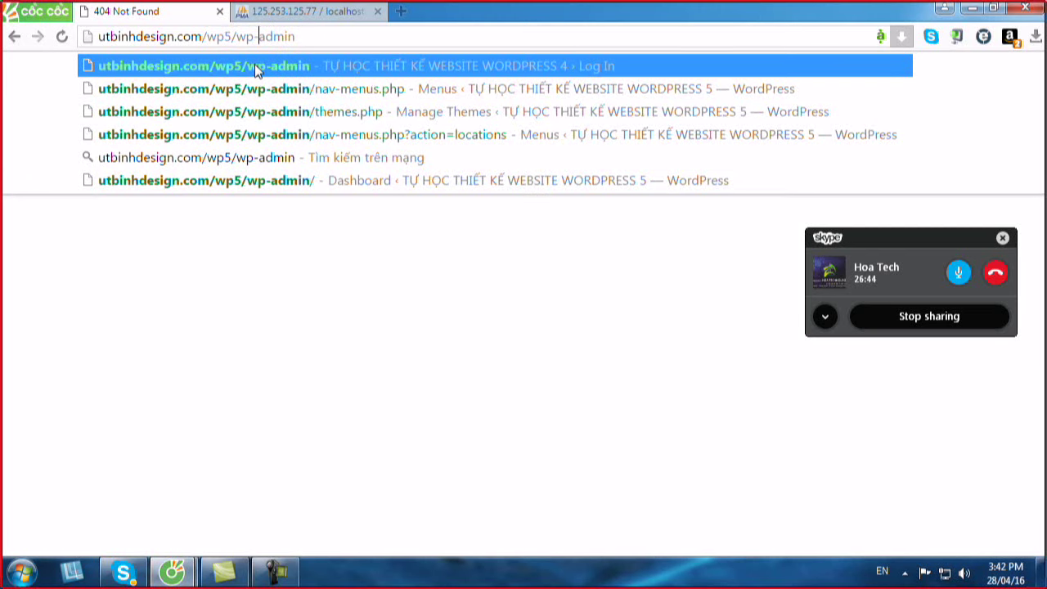
{"action": "left_click", "coordinate": [255, 64]}
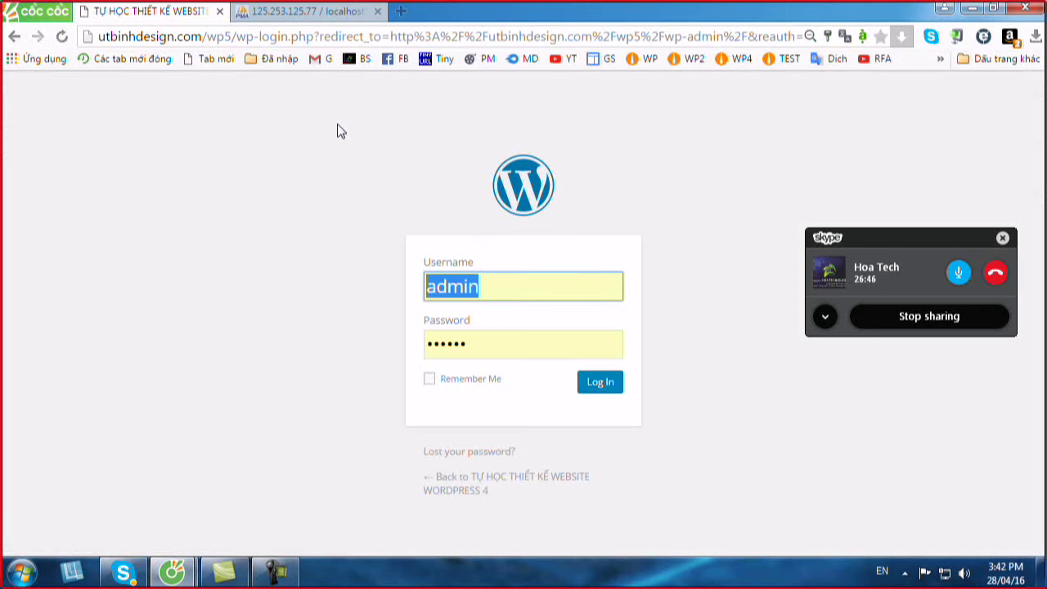
Re-enter the admin password with Remember Me ticked and log in to the Dashboard.
{"action": "key", "text": "Tab"}
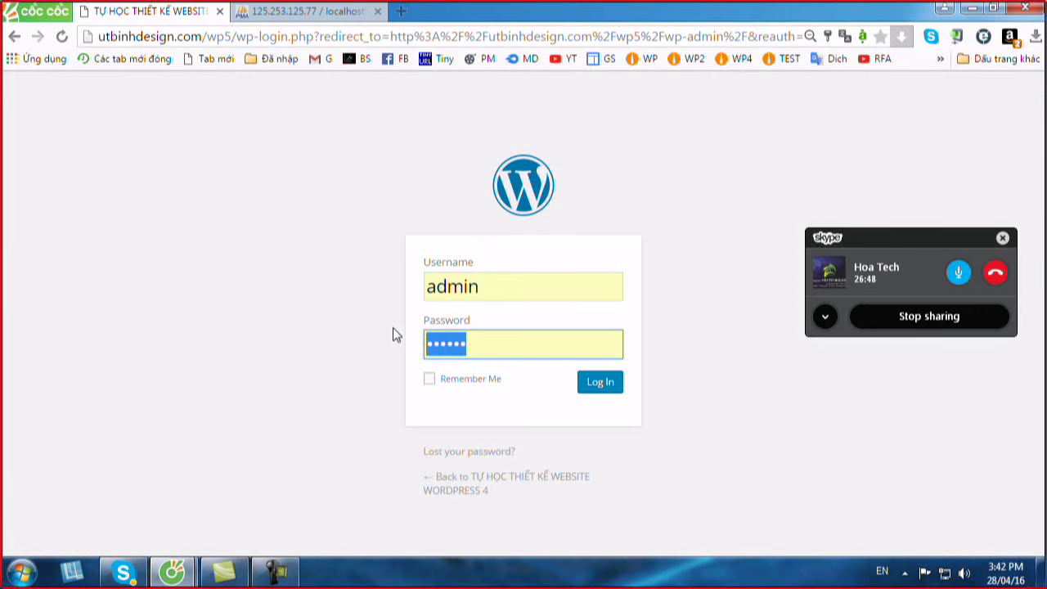
{"action": "type", "text": "******"}
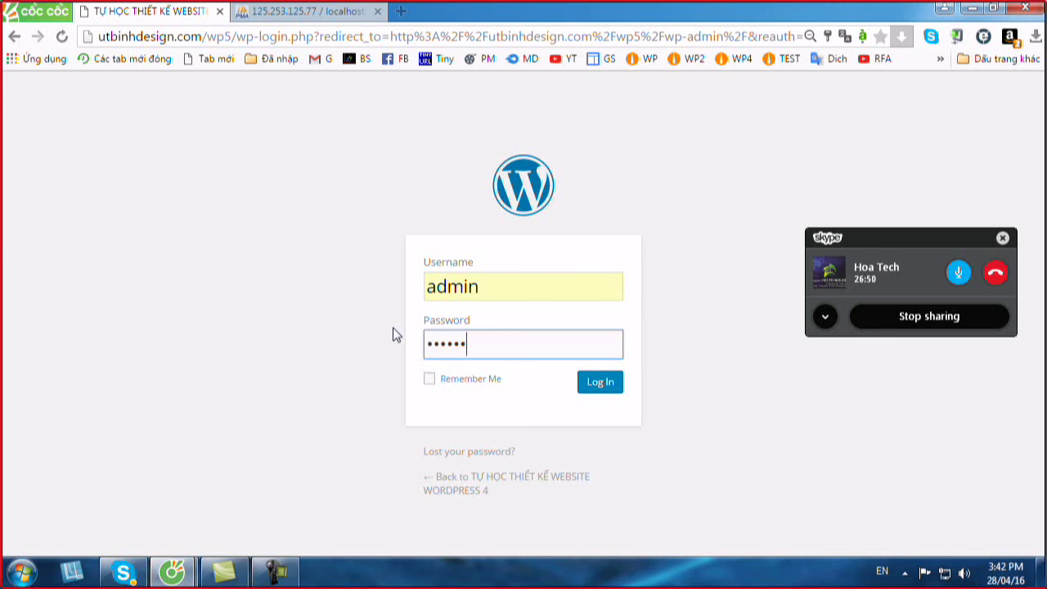
{"action": "left_click", "coordinate": [430, 379]}
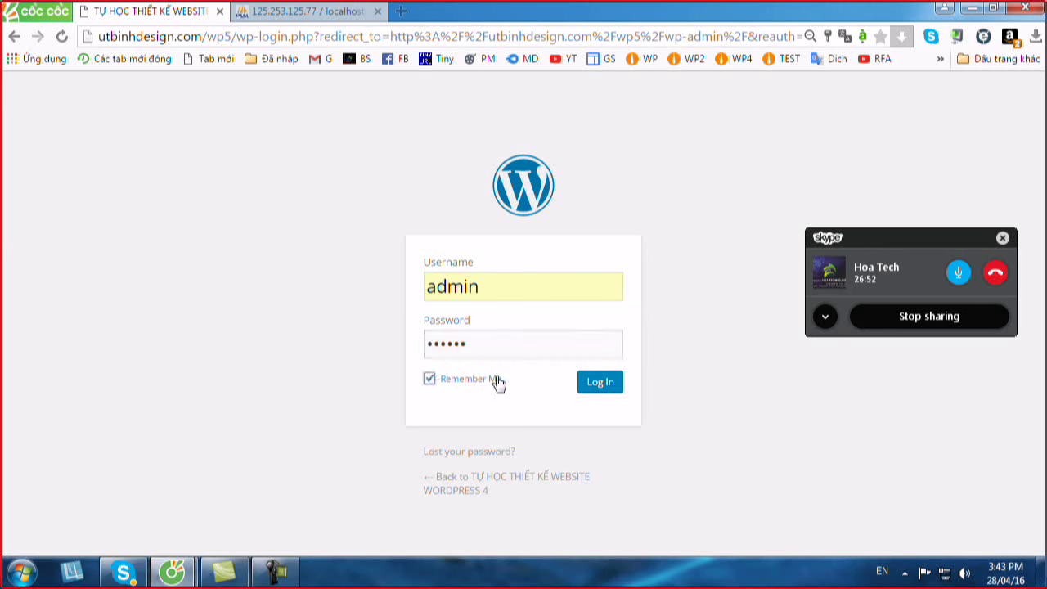
{"action": "left_click_drag", "start_coordinate": [470, 344], "coordinate": [399, 347]}
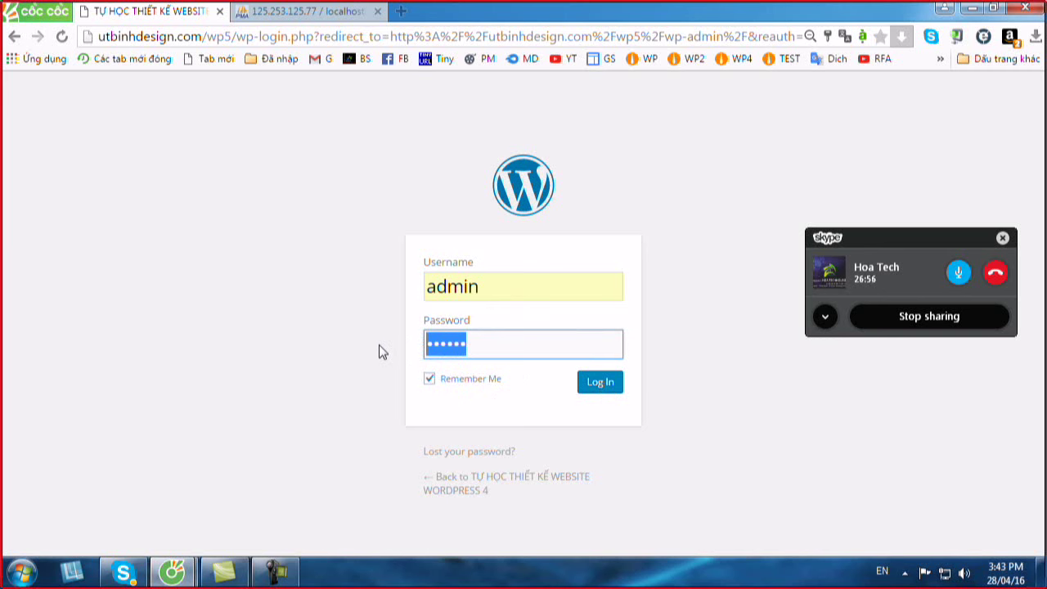
{"action": "type", "text": "*******"}
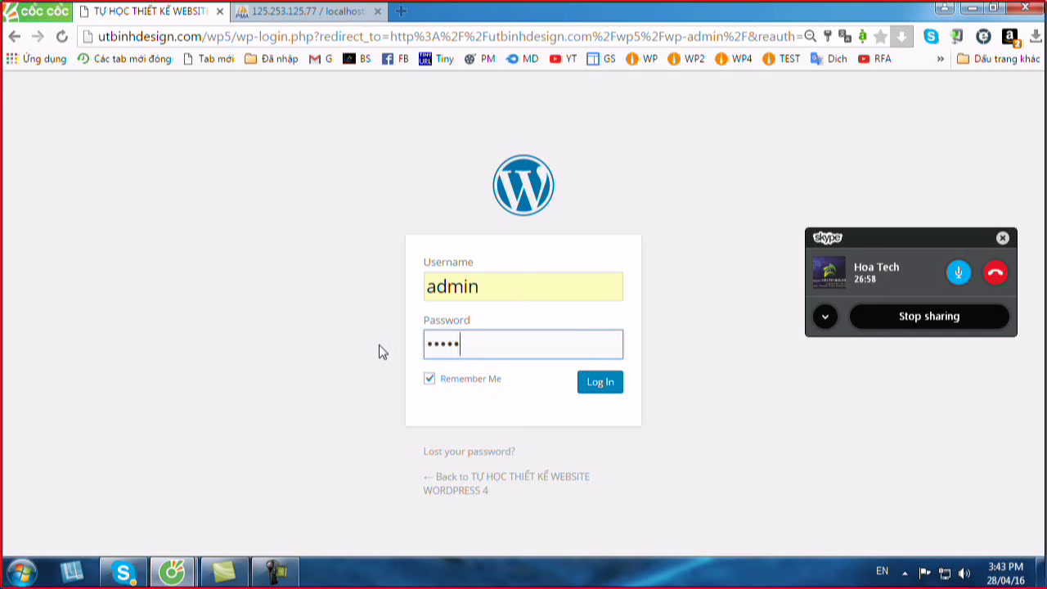
{"action": "type", "text": "**"}
{"action": "left_click_drag", "start_coordinate": [500, 334], "coordinate": [365, 341]}
{"action": "type", "text": "****"}
{"action": "key", "text": "BackSpace"}
{"action": "key", "text": "BackSpace"}
{"action": "key", "text": "BackSpace"}
{"action": "key", "text": "BackSpace"}
{"action": "type", "text": "•••••••"}
{"action": "left_click", "coordinate": [599, 384]}
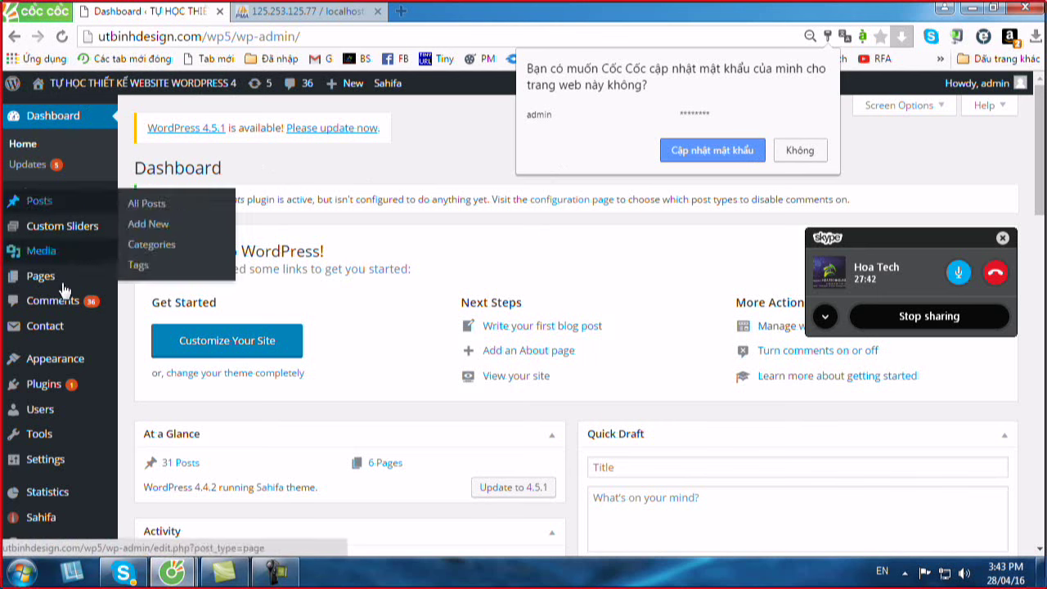
Open the admin user's profile from Users > All Users, down to the password section.
{"action": "left_click", "coordinate": [38, 414]}
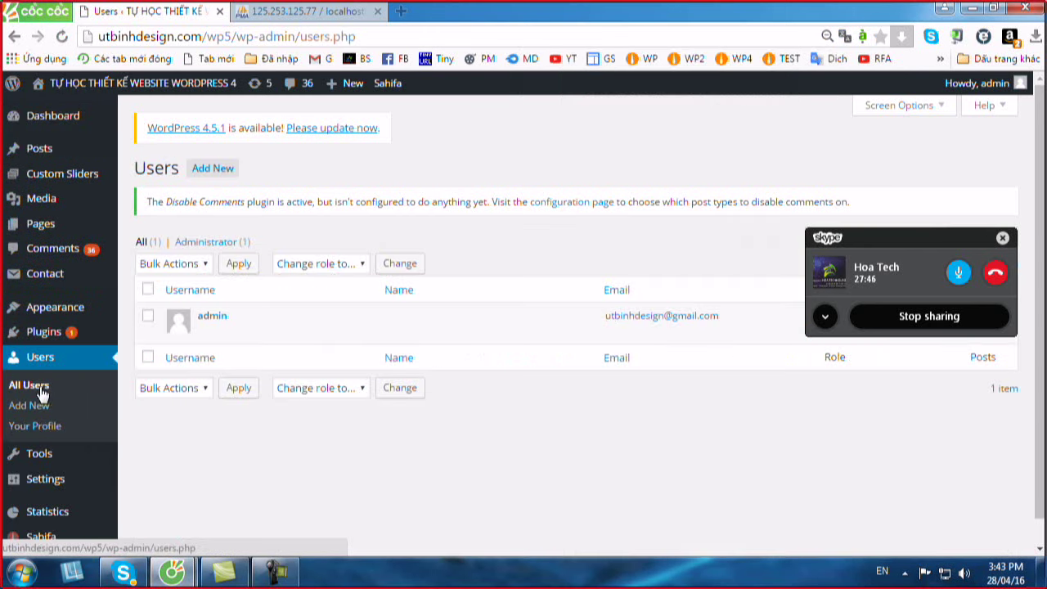
{"action": "left_click", "coordinate": [41, 392]}
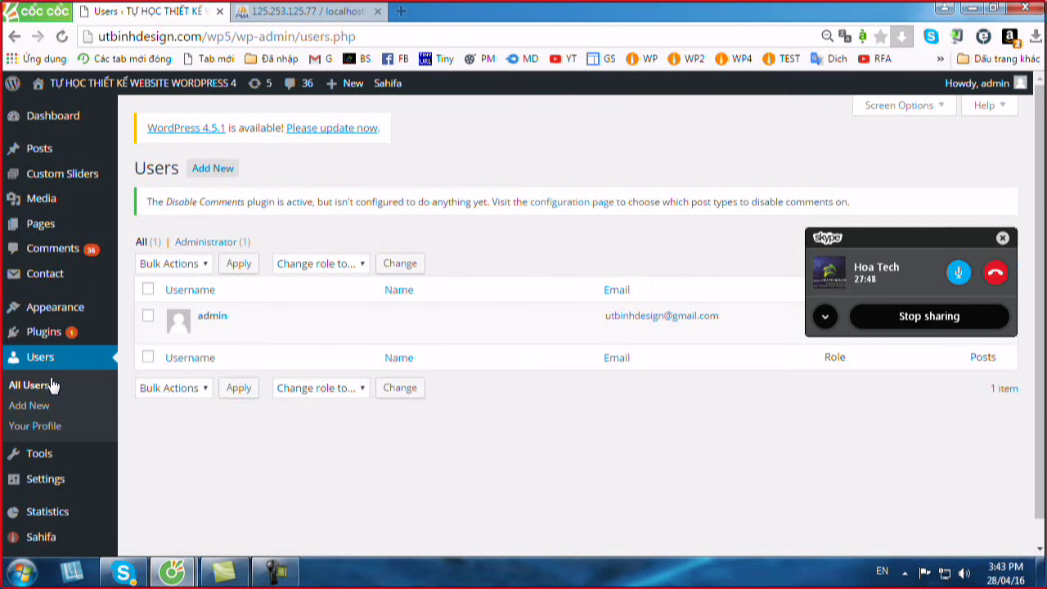
{"action": "left_click", "coordinate": [209, 316]}
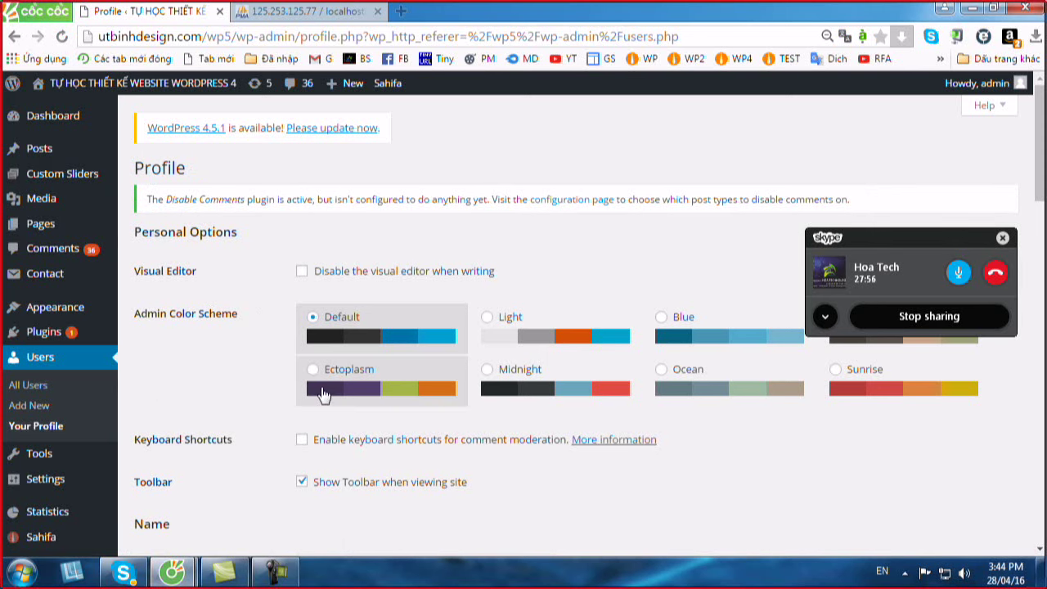
{"action": "scroll", "coordinate": [365, 369], "scroll_direction": "down", "scroll_amount": 3}
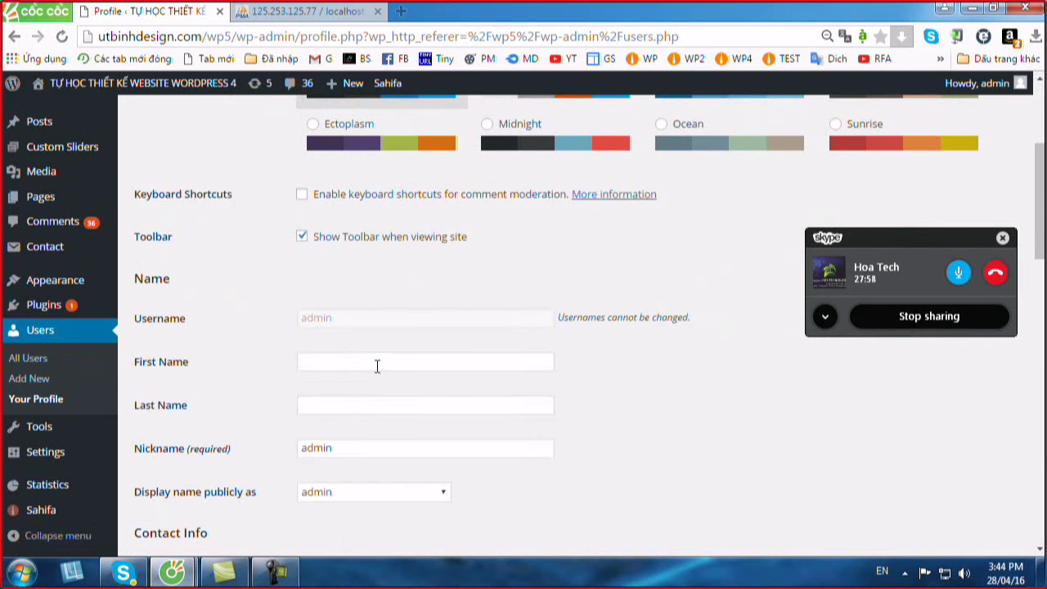
{"action": "scroll", "coordinate": [377, 366], "scroll_direction": "down", "scroll_amount": 2}
{"action": "scroll", "coordinate": [375, 365], "scroll_direction": "down", "scroll_amount": 1}
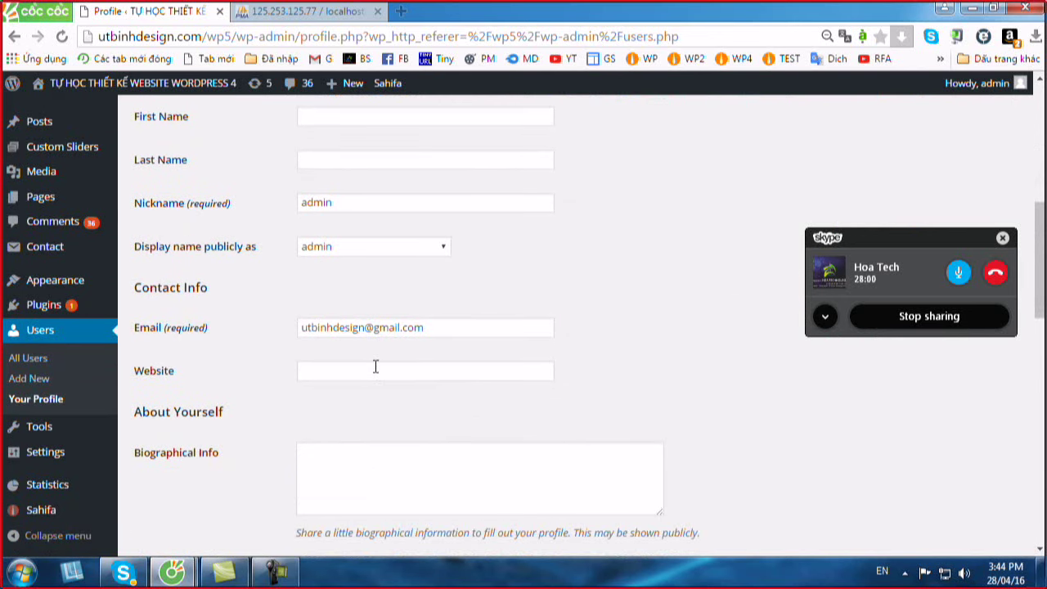
{"action": "scroll", "coordinate": [375, 366], "scroll_direction": "down", "scroll_amount": 2}
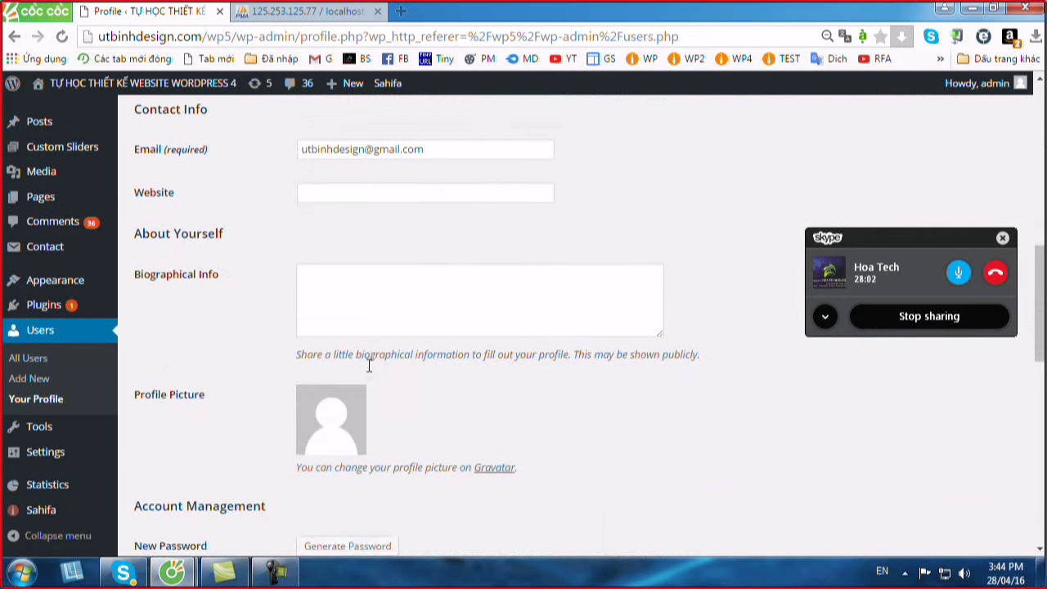
{"action": "scroll", "coordinate": [369, 366], "scroll_direction": "down", "scroll_amount": 4}
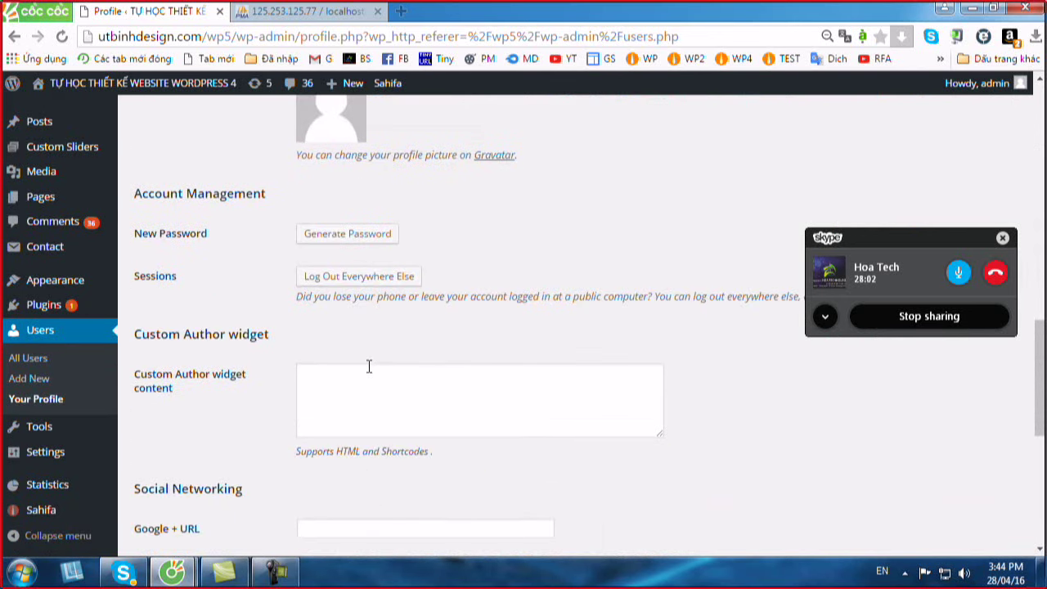
Set a new weak password for admin, confirm its use, and update the profile.
{"action": "left_click", "coordinate": [321, 235]}
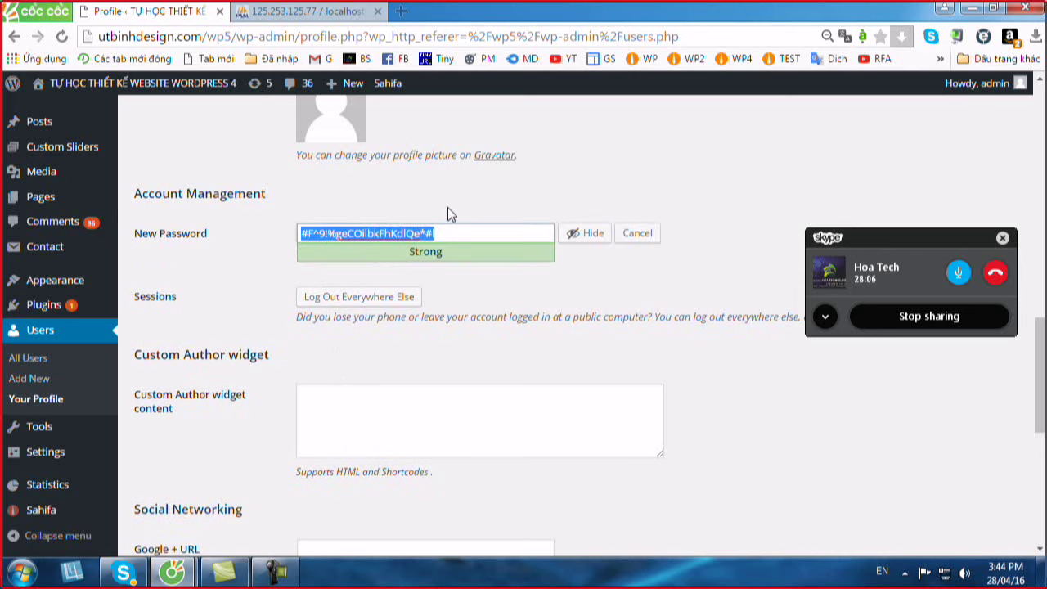
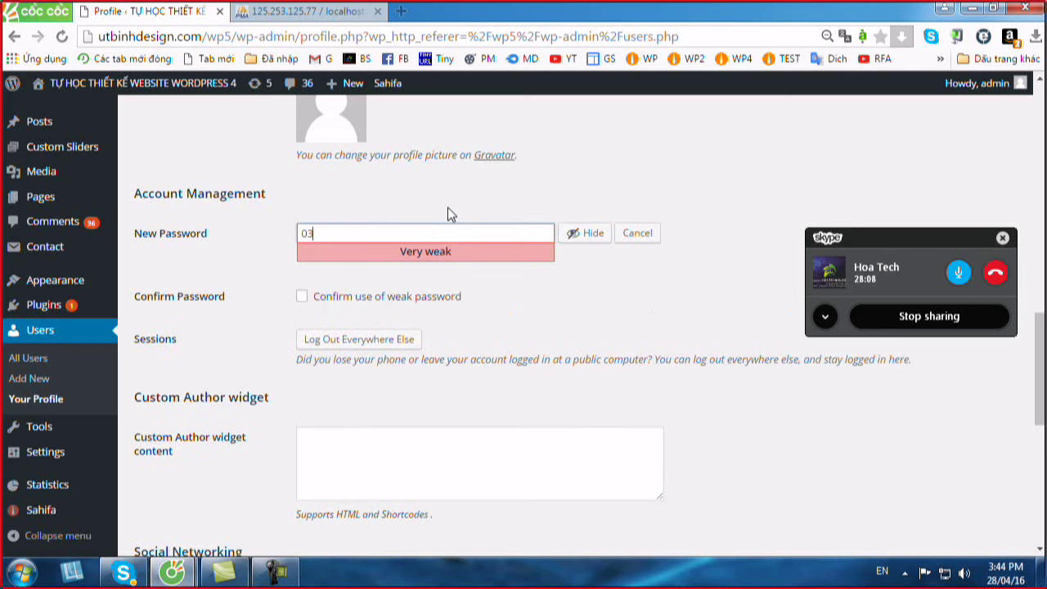
{"action": "left_click", "coordinate": [302, 296]}
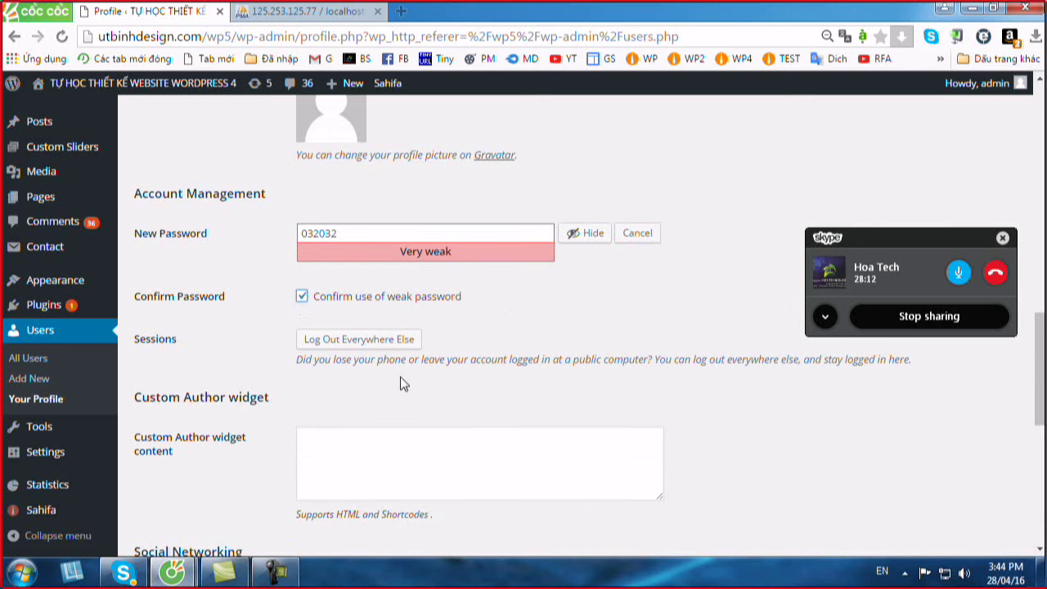
{"action": "scroll", "coordinate": [400, 377], "scroll_direction": "down", "scroll_amount": 1}
{"action": "scroll", "coordinate": [403, 384], "scroll_direction": "down", "scroll_amount": 5}
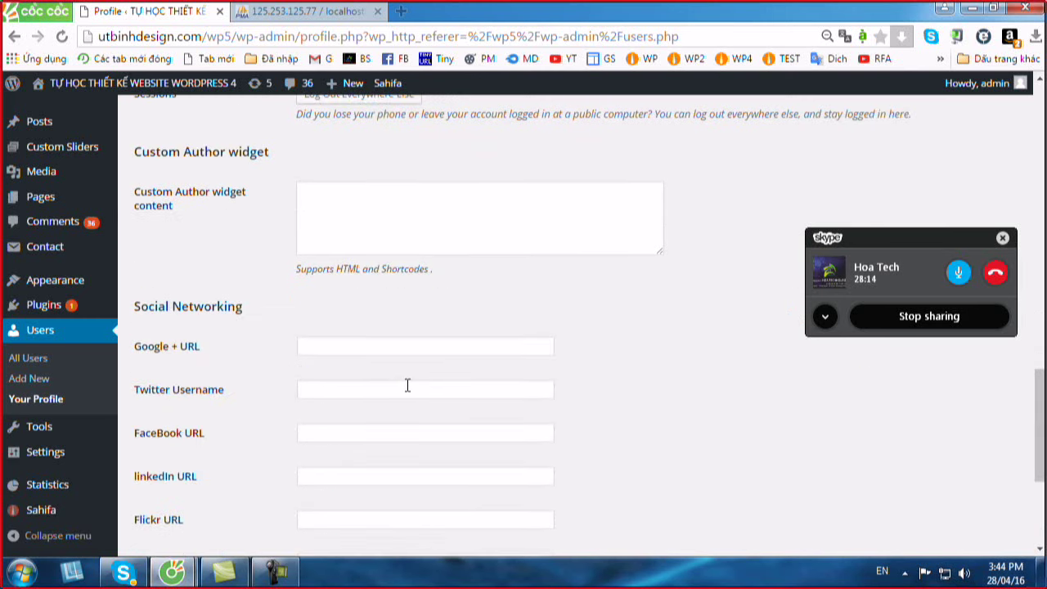
{"action": "left_click", "coordinate": [179, 478]}
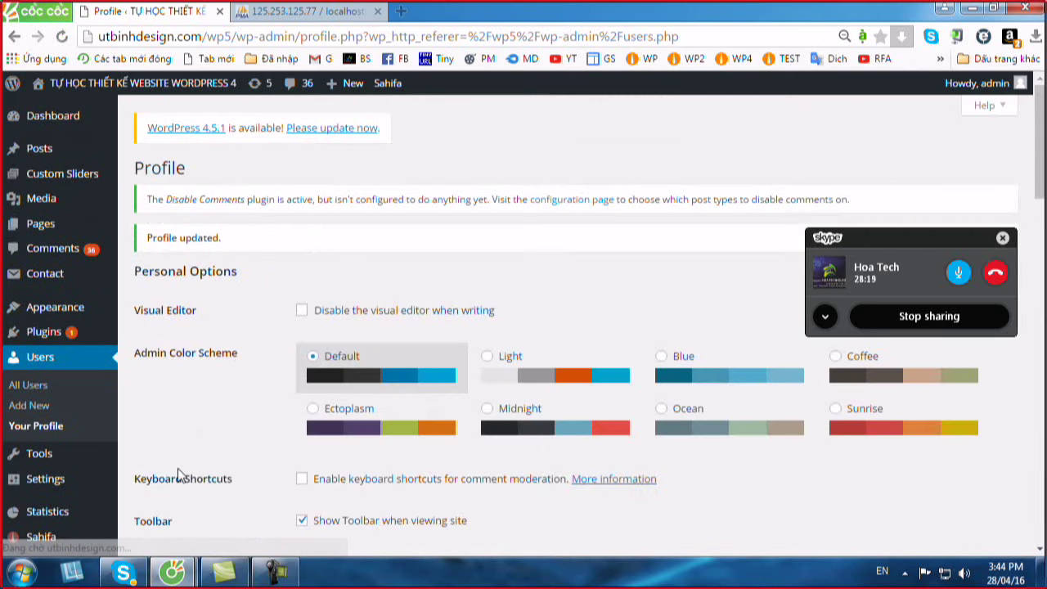
Return to the wp-admin/ Dashboard and bring up the Howdy, admin account menu.
{"action": "left_click_drag", "start_coordinate": [301, 37], "coordinate": [834, 43]}
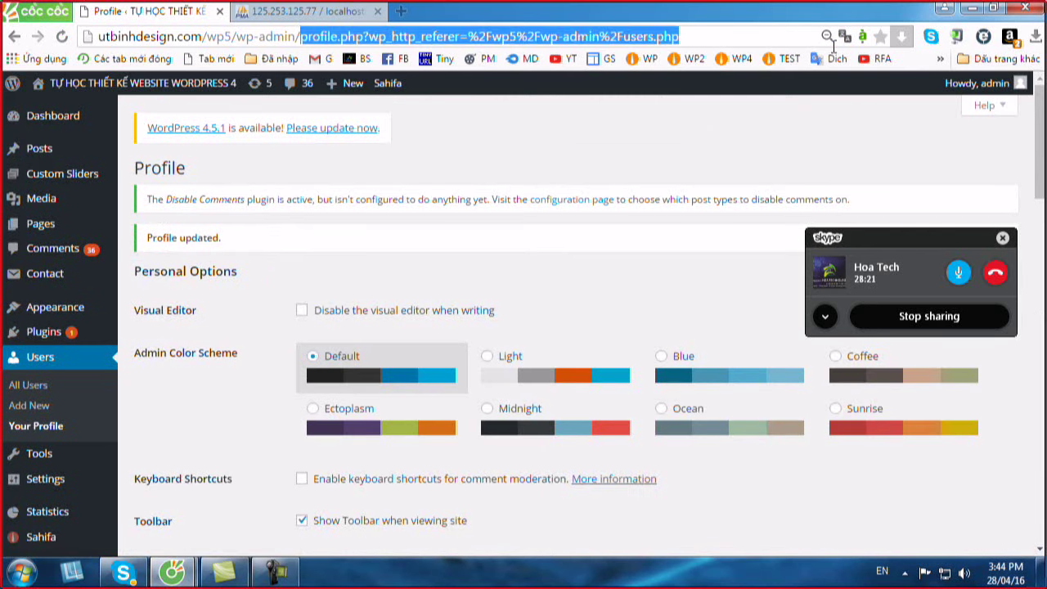
{"action": "key", "text": "BackSpace"}
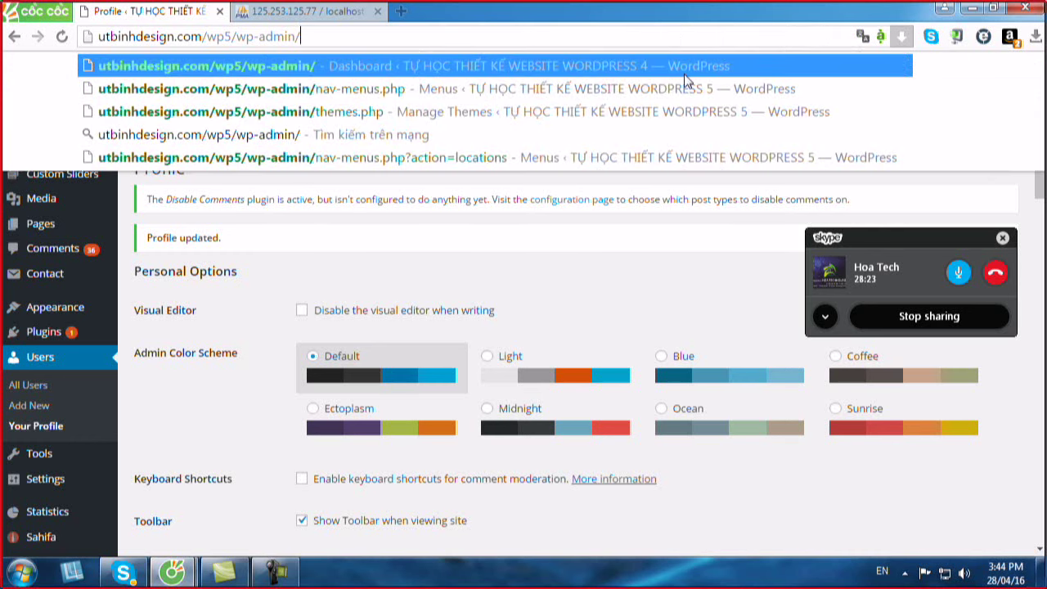
{"action": "left_click", "coordinate": [684, 74]}
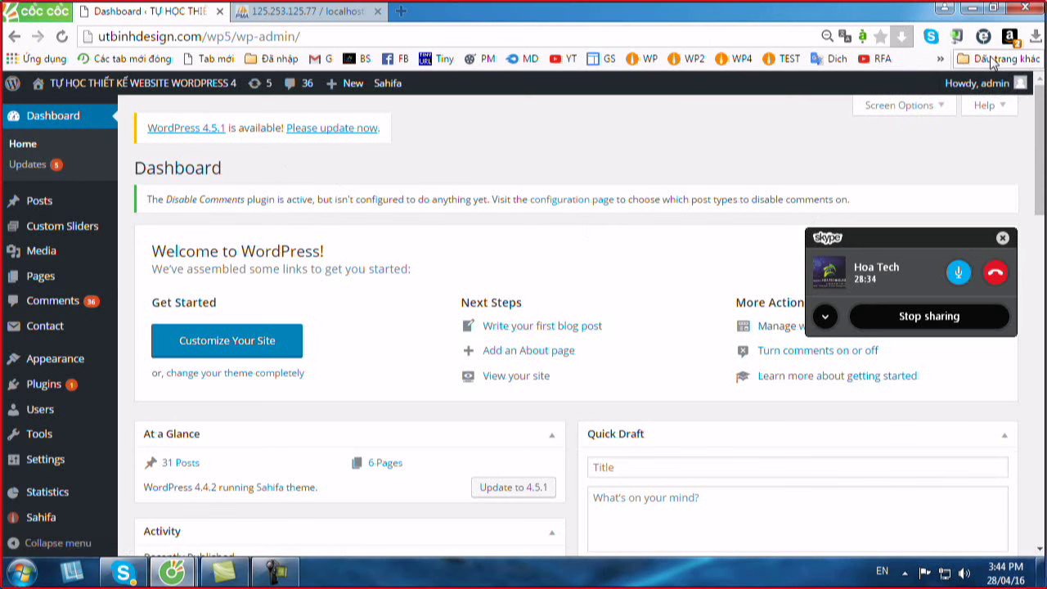
{"action": "left_click", "coordinate": [993, 59]}
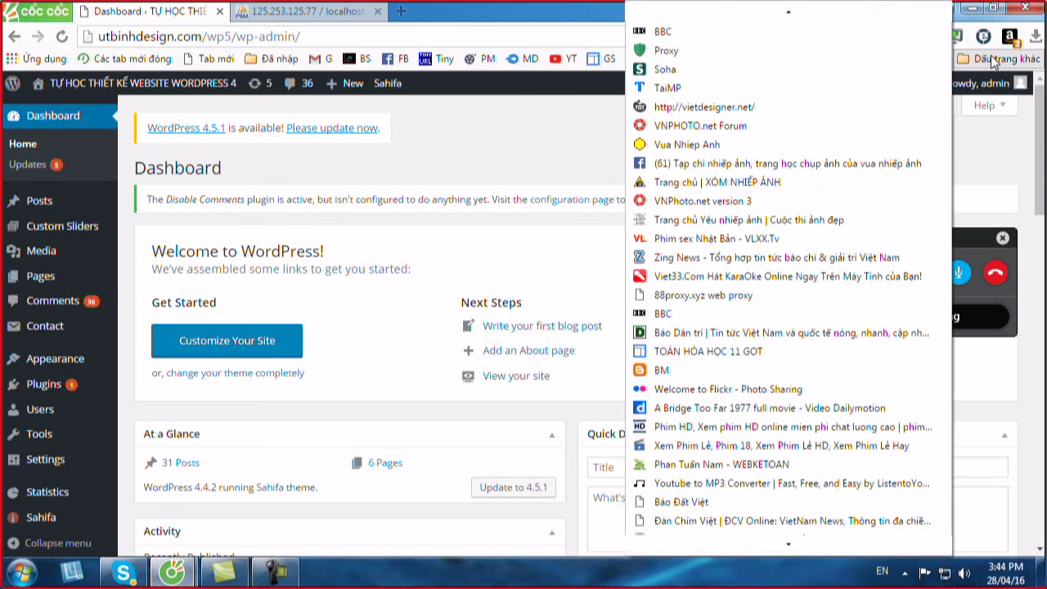
{"action": "left_click", "coordinate": [993, 62]}
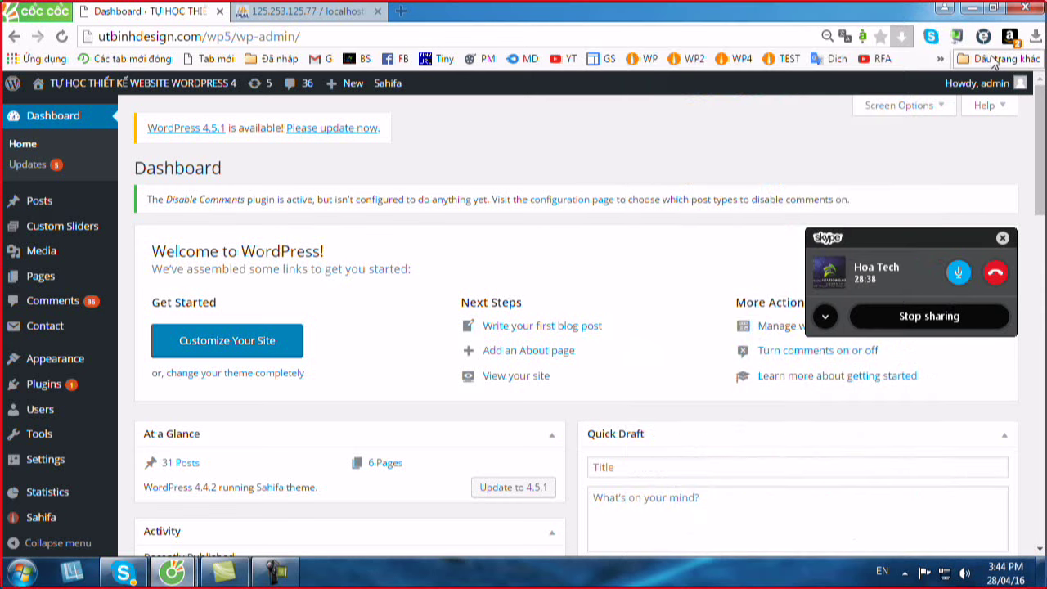
{"action": "left_click", "coordinate": [988, 87]}
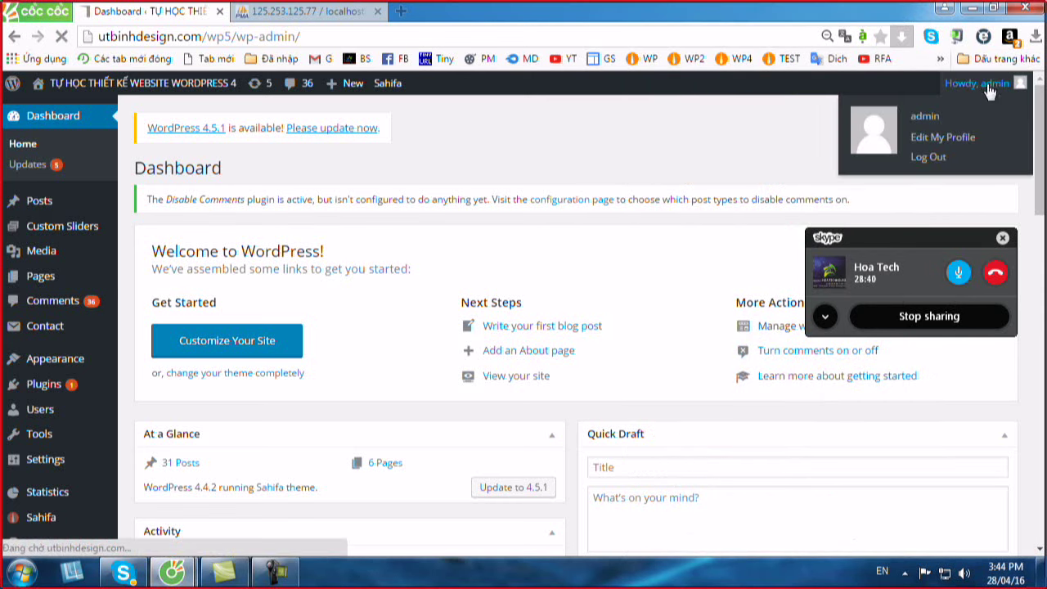
Log out, sign back in with the new password and Remember Me, and update the browser's saved password.
{"action": "left_click", "coordinate": [927, 160]}
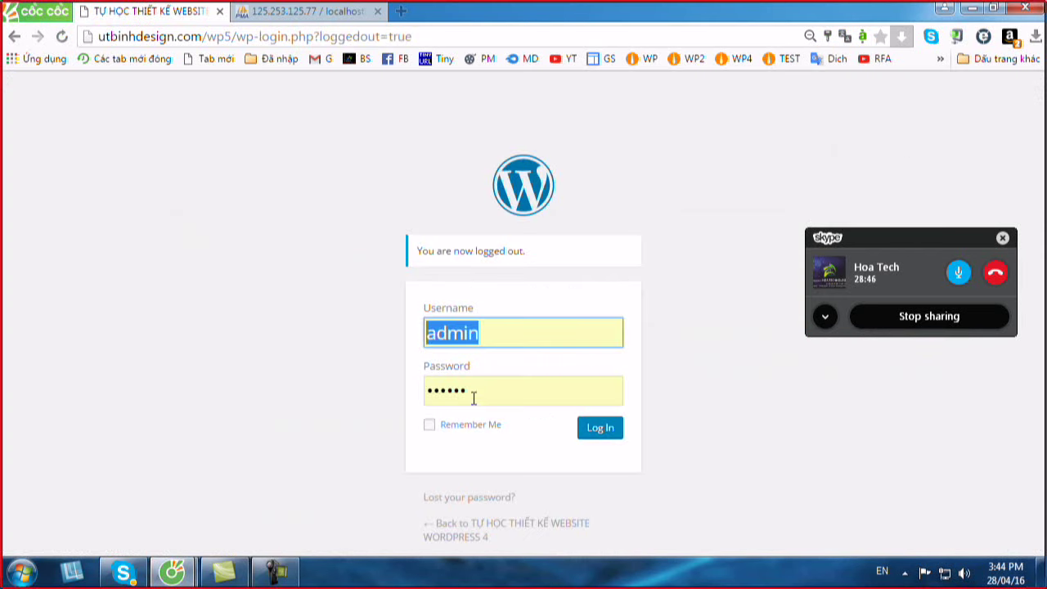
{"action": "left_click", "coordinate": [477, 390]}
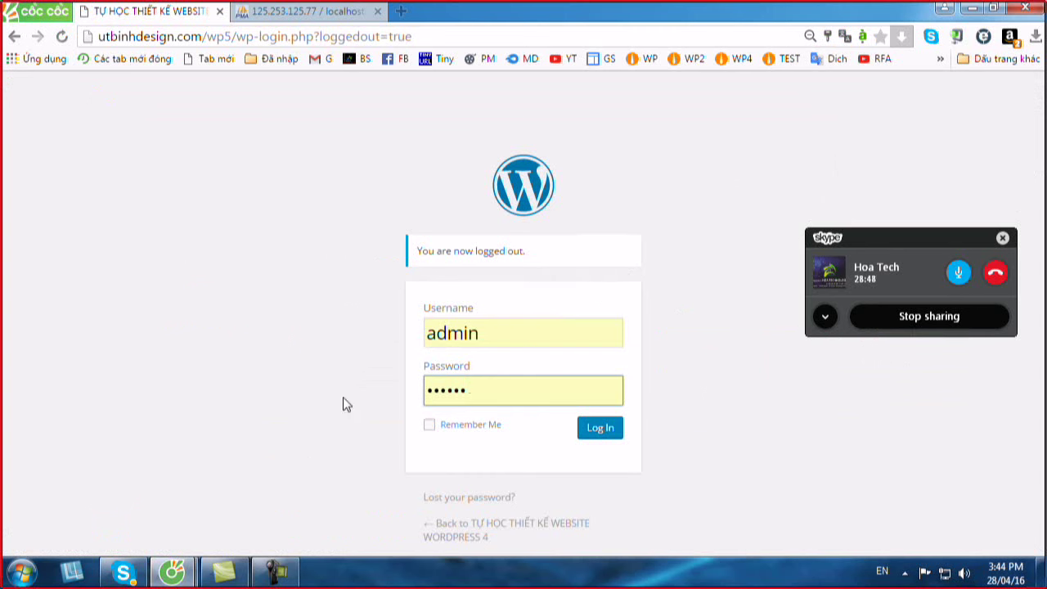
{"action": "double_click", "coordinate": [521, 390]}
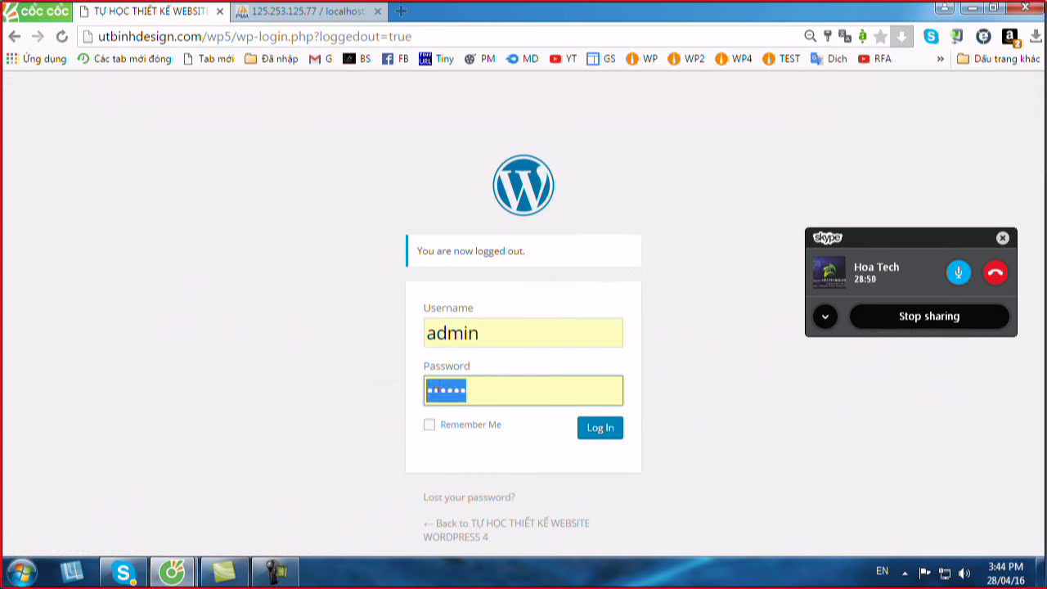
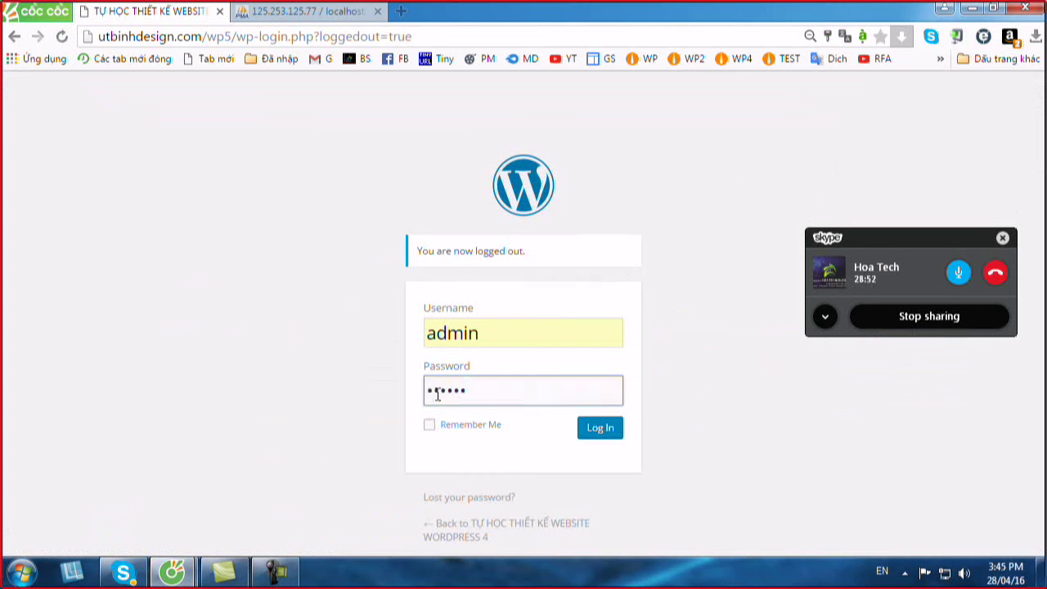
{"action": "left_click", "coordinate": [429, 424]}
{"action": "left_click", "coordinate": [605, 430]}
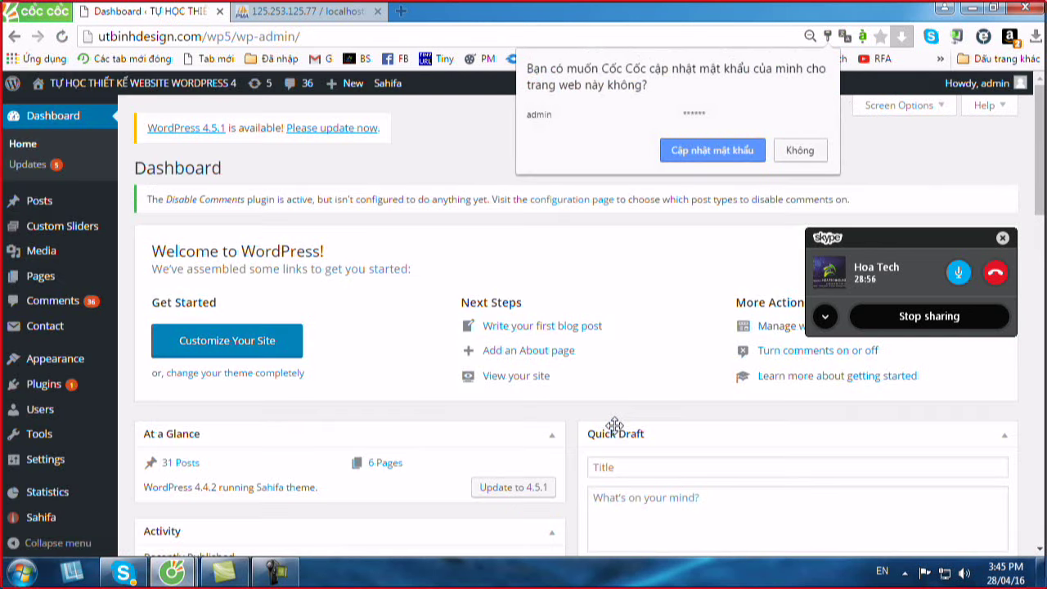
{"action": "left_click", "coordinate": [671, 150]}
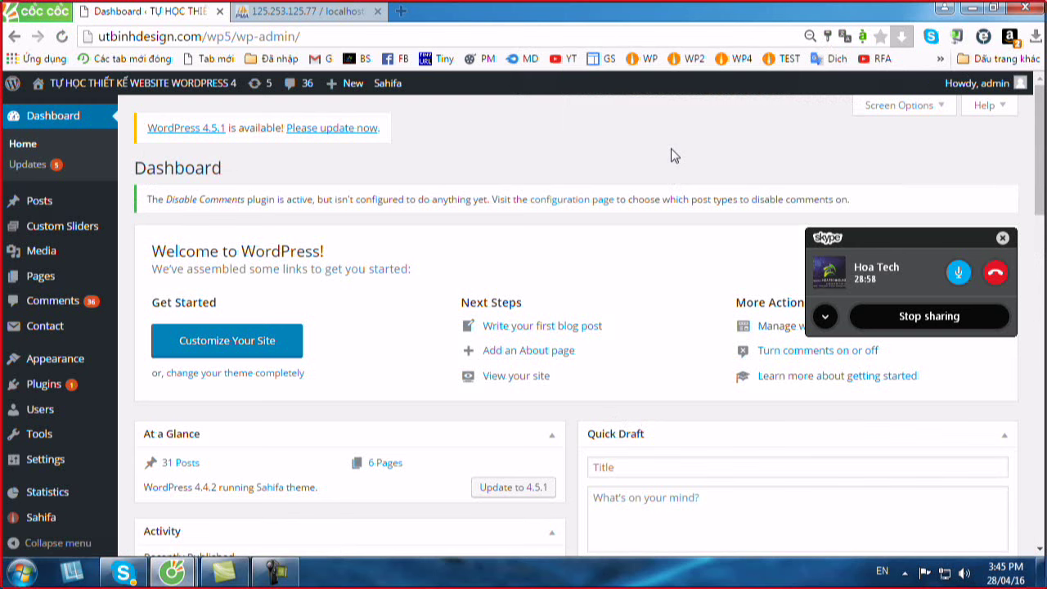